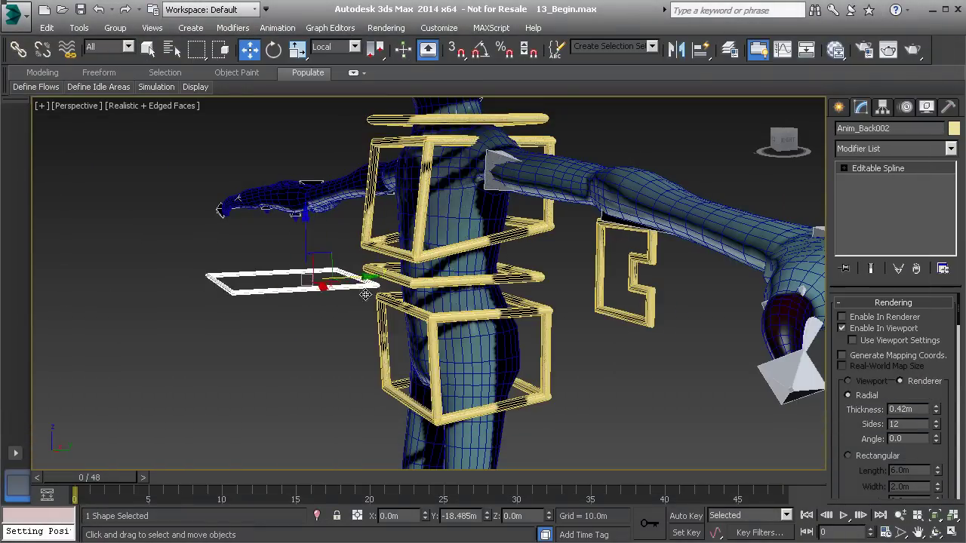
Move the copied flat square spline farther out in front of the torso and rotate it upright with angle snap on.
left_click_drag(365, 294, 271, 315)
key("e")
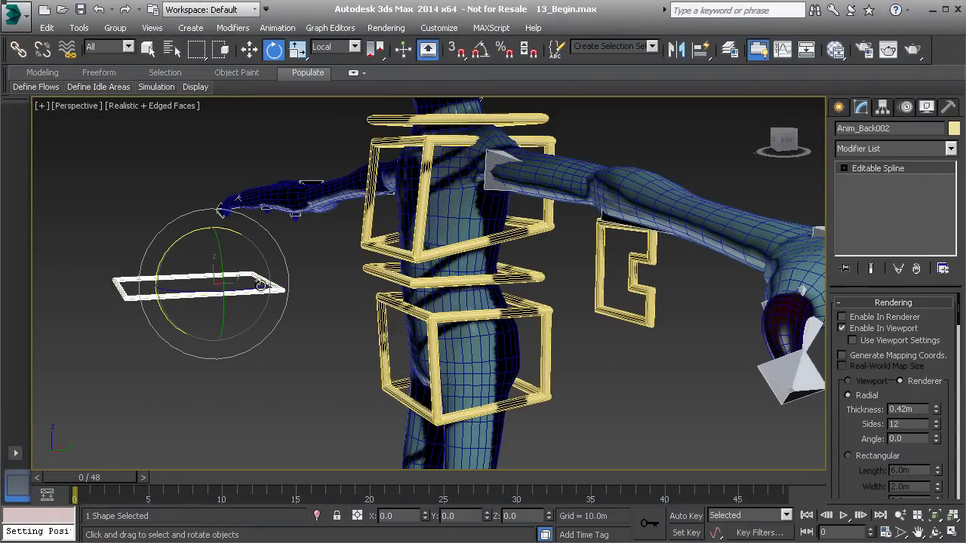
key("a")
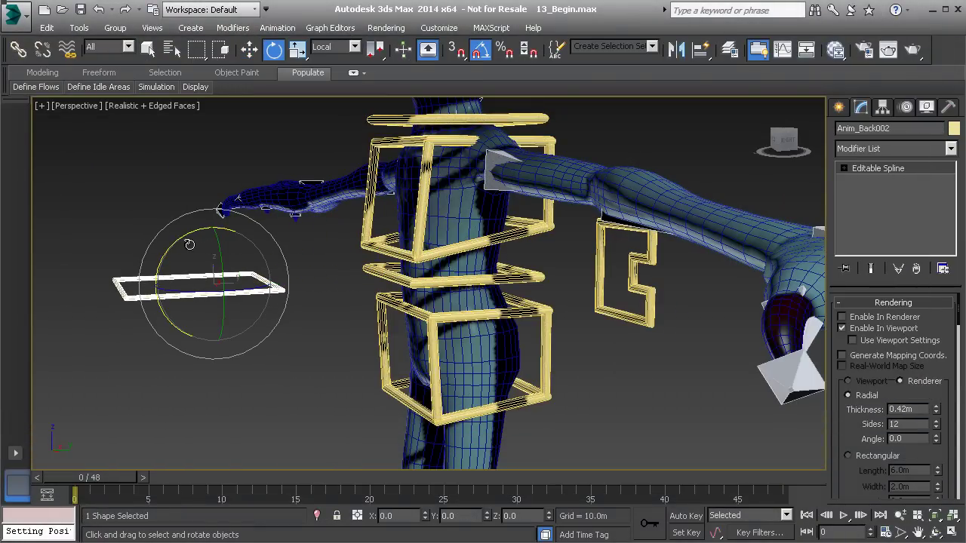
left_click_drag(189, 235, 156, 303)
Quick-align the upright square spline to the bone at the front of the left eye and show the viewport in wireframe.
middle_click_drag(239, 298, 367, 352, "alt")
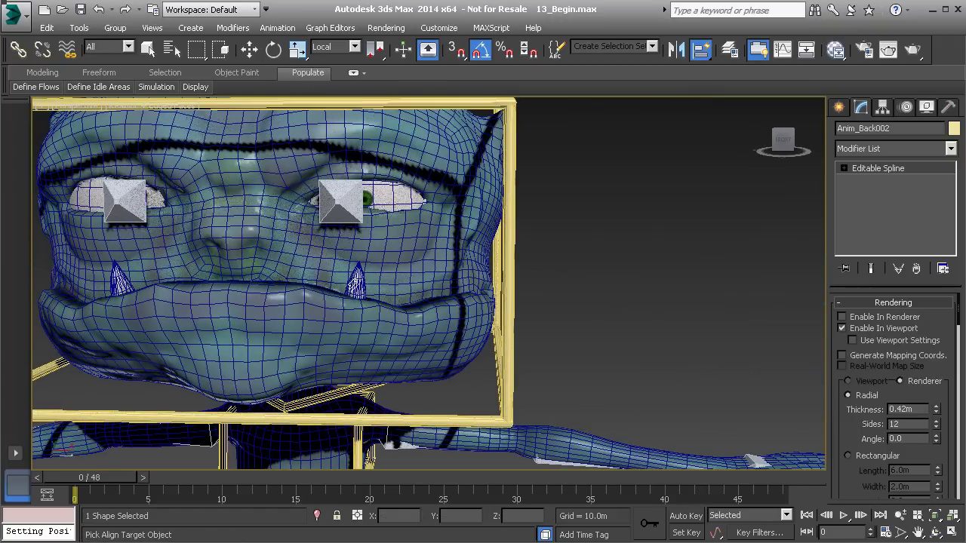
key("w")
middle_click_drag(343, 223, 343, 256)
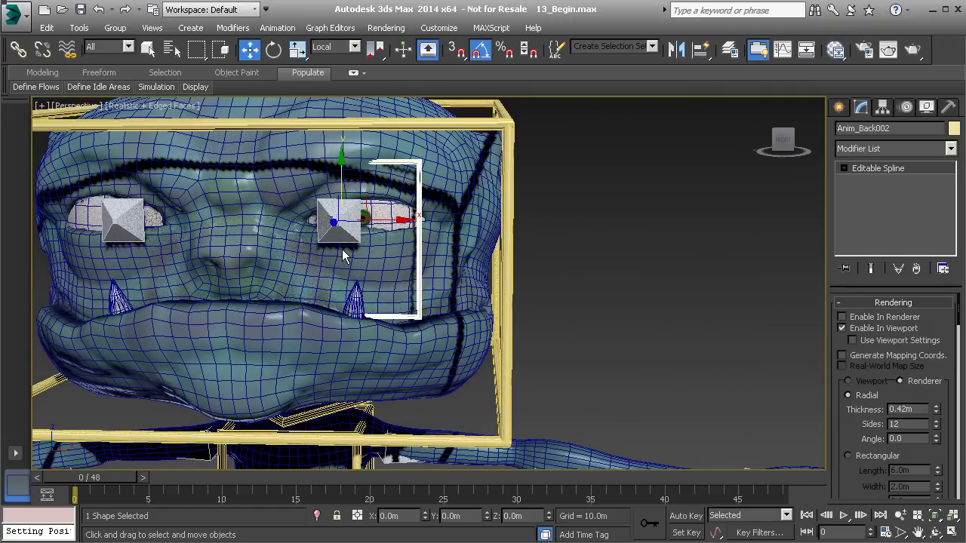
key("F3")
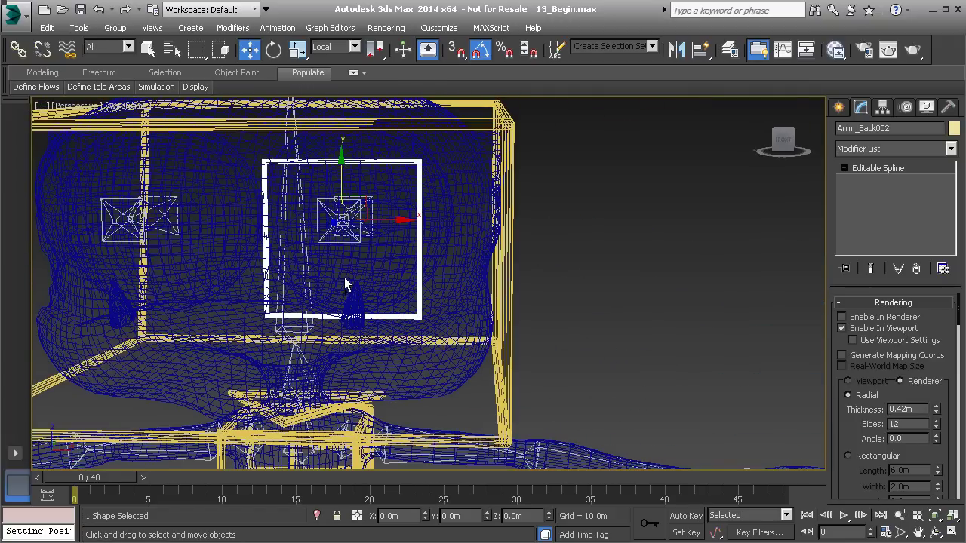
scroll(345, 280, "up", 4)
middle_click_drag(355, 241, 332, 260)
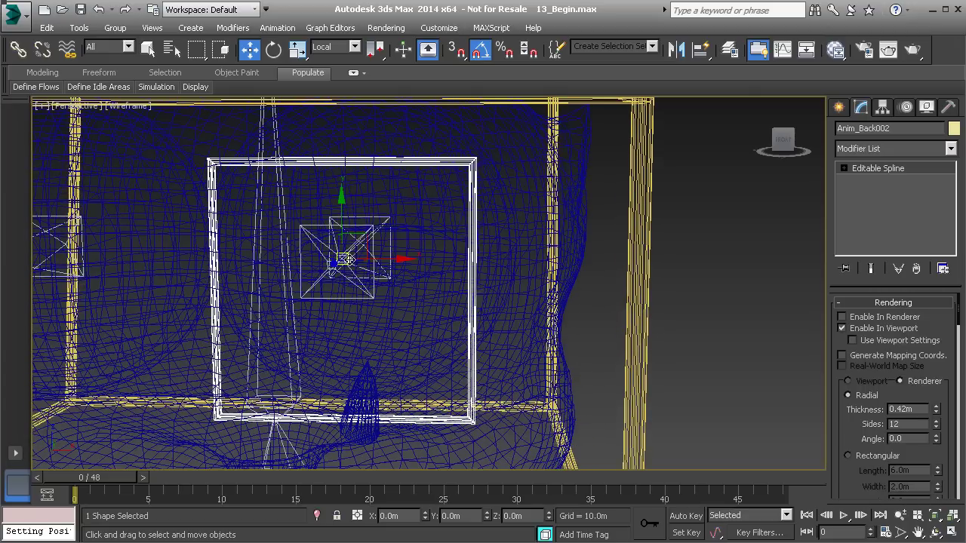
middle_click_drag(349, 290, 347, 275, "alt")
Center the square spline's pivot on the object using Affect Pivot Only, leaving pivot editing off again.
left_click(883, 107)
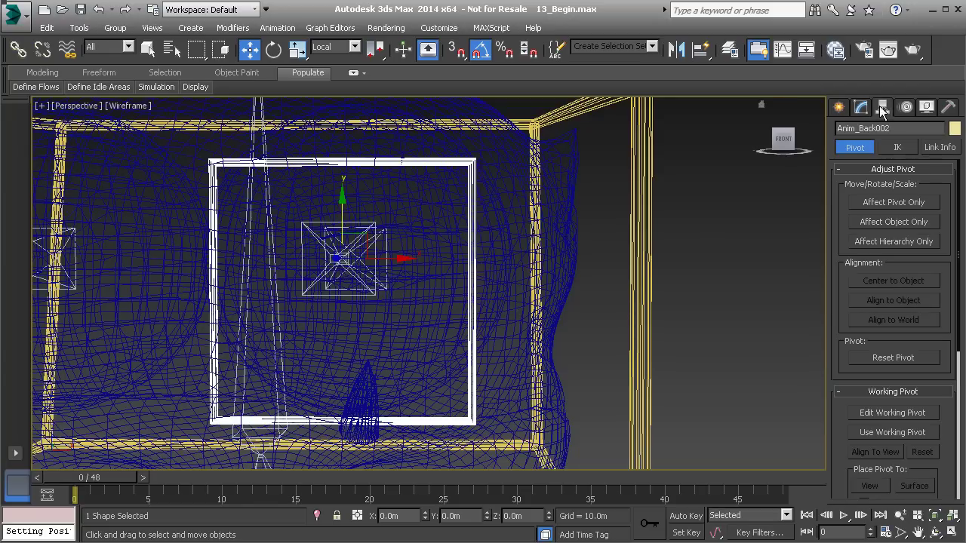
left_click(887, 202)
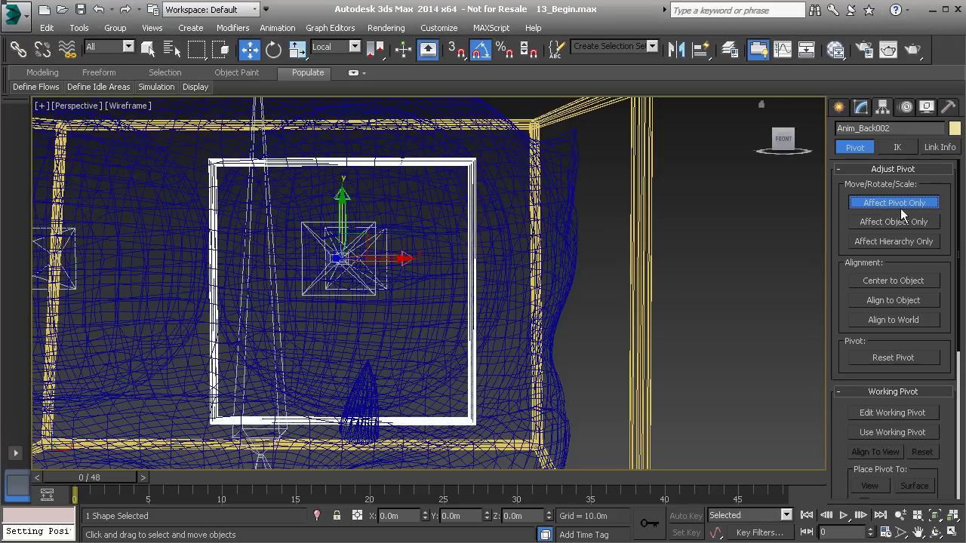
left_click(894, 279)
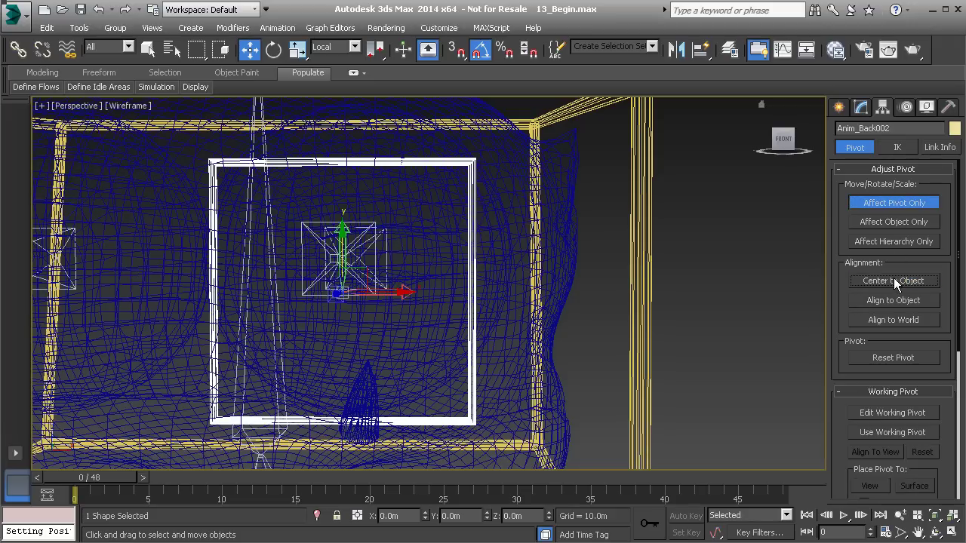
scroll(510, 249, "up", 1)
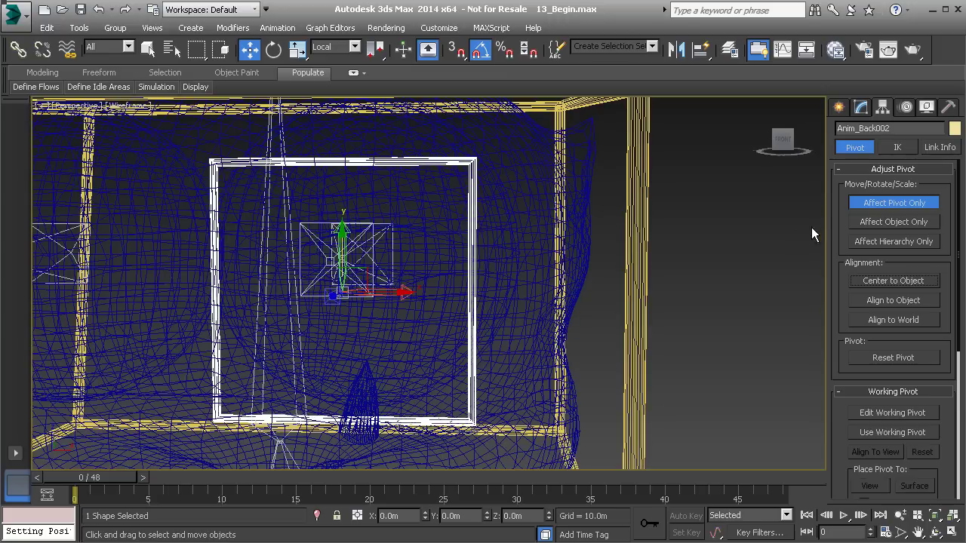
left_click(883, 205)
Quick-align the re-centered square spline to the left eye's end bone.
scroll(395, 253, "up", 1)
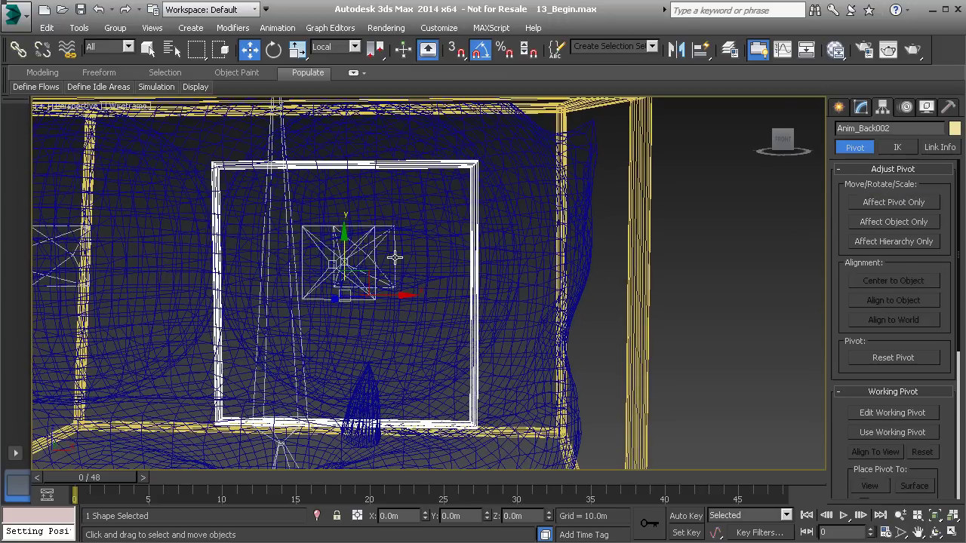
key("shift+a")
left_click(316, 238)
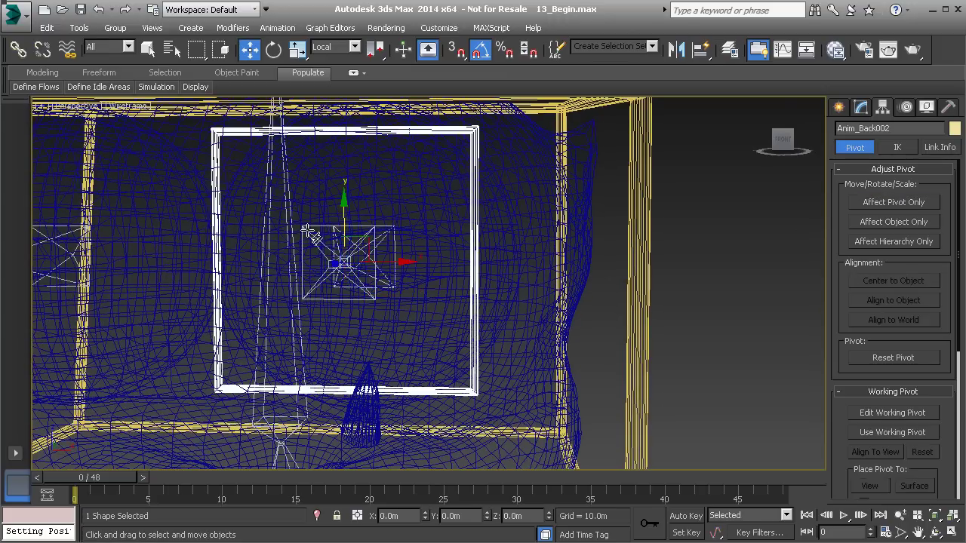
scroll(388, 282, "up", 2)
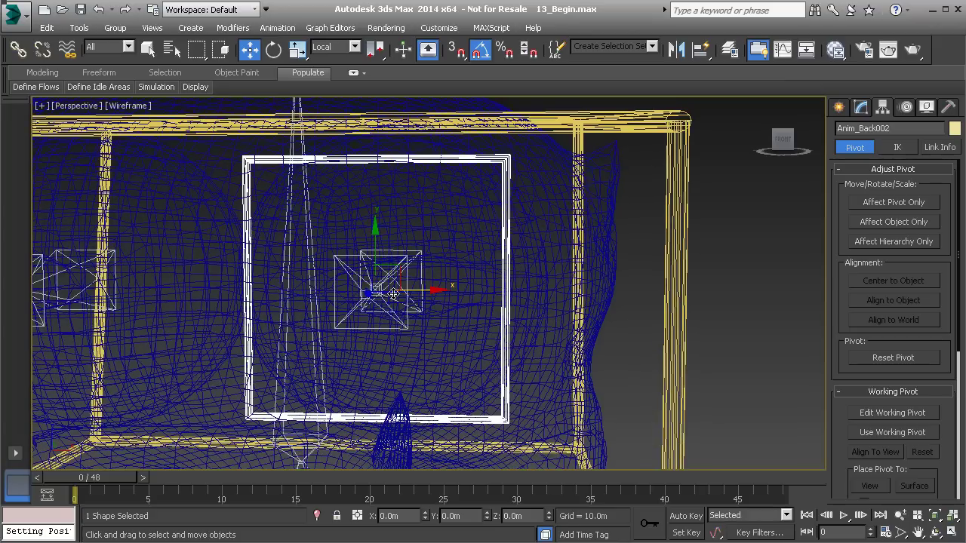
Scale the square spline's vertices down to a small frame around the left eye bone and set its rendering thickness to 0.53m.
key("r")
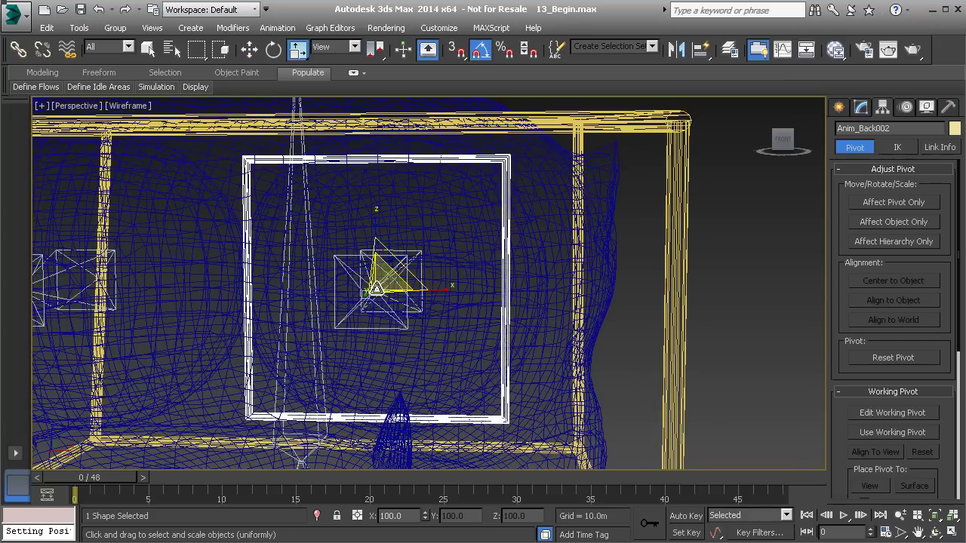
left_click(862, 110)
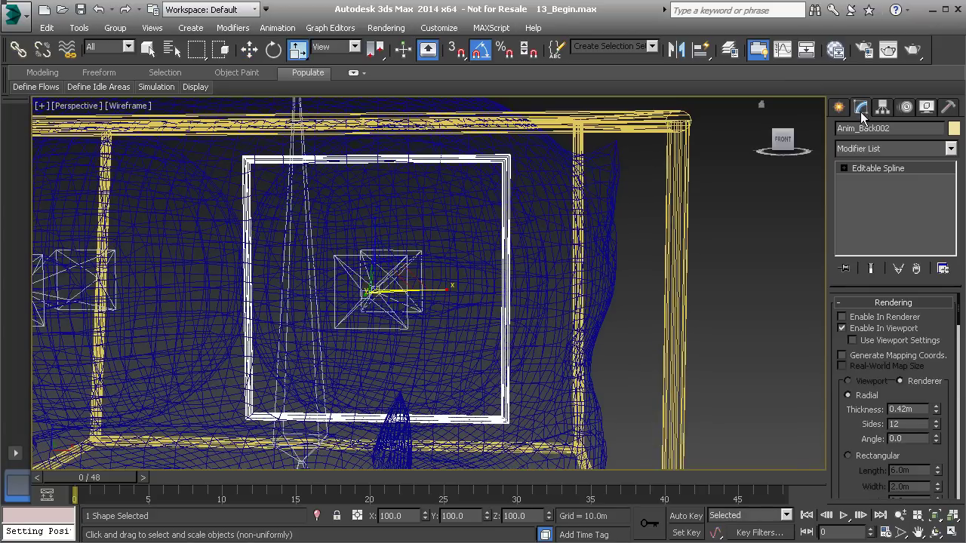
left_click(887, 169)
scroll(410, 227, "down", 3)
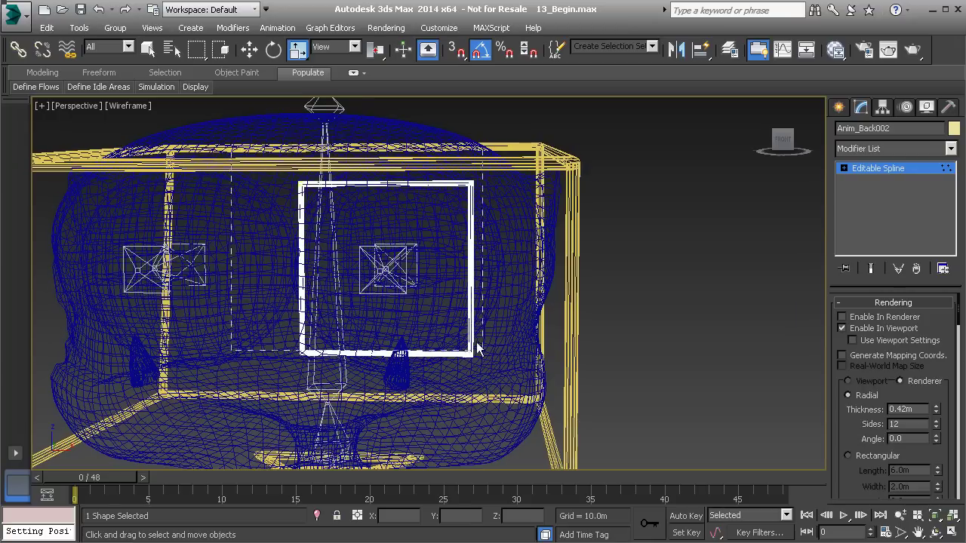
scroll(377, 253, "up", 4)
left_click_drag(361, 230, 322, 334)
middle_click_drag(322, 340, 389, 302, "alt")
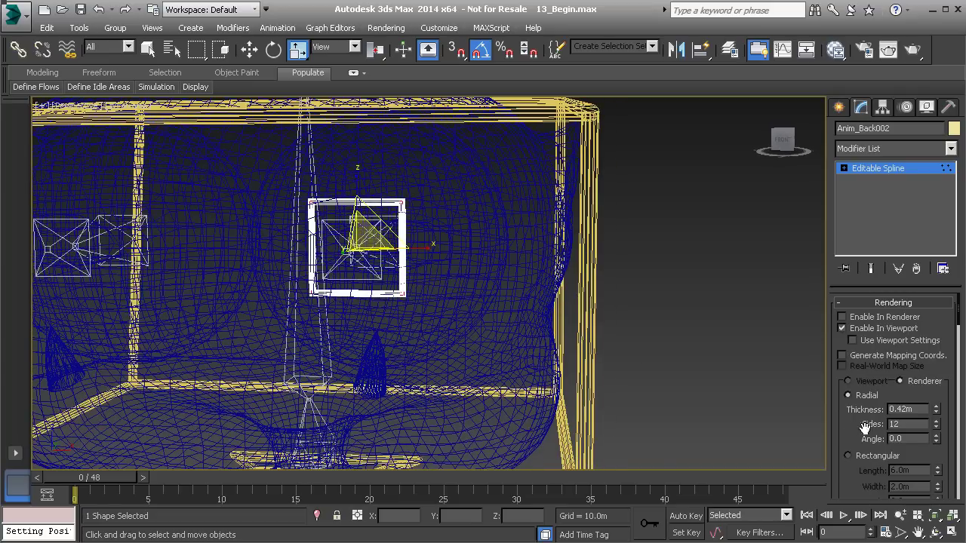
mouse_move(935, 410)
left_mouse_down()
mouse_move(934, 381)
mouse_move(927, 395)
left_mouse_up()
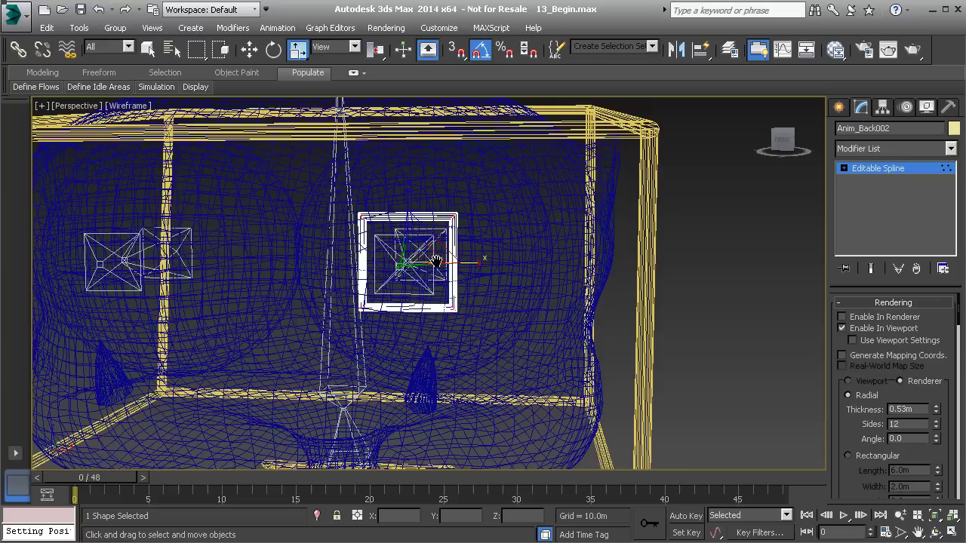
middle_click_drag(468, 175, 496, 175)
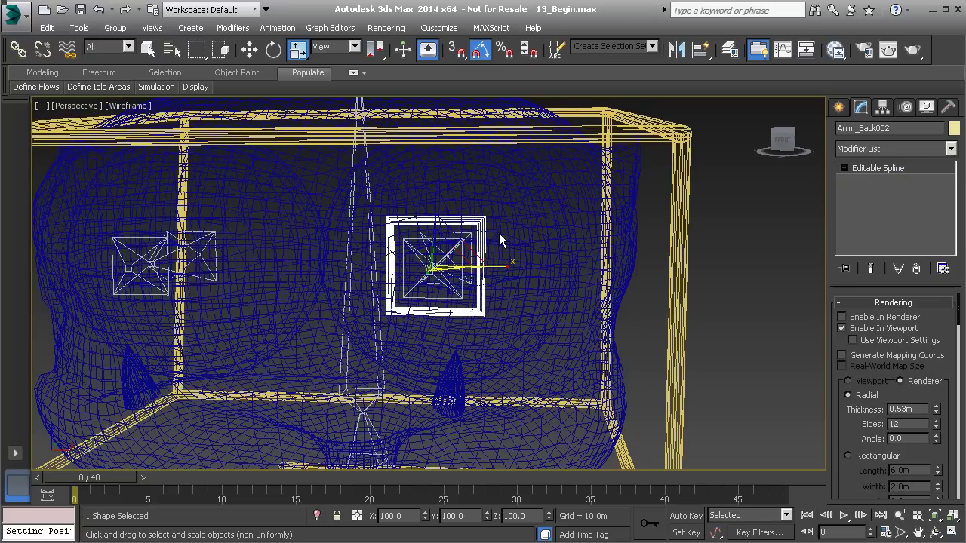
Clone the left eye square as a copy and align the copy to the right eye's end bone.
key("ctrl+v")
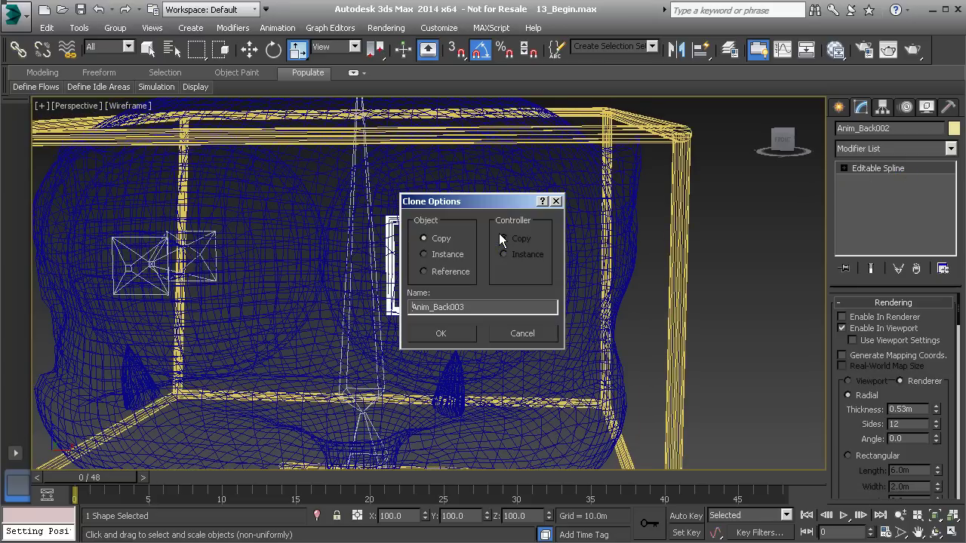
left_click(444, 332)
key("alt+a")
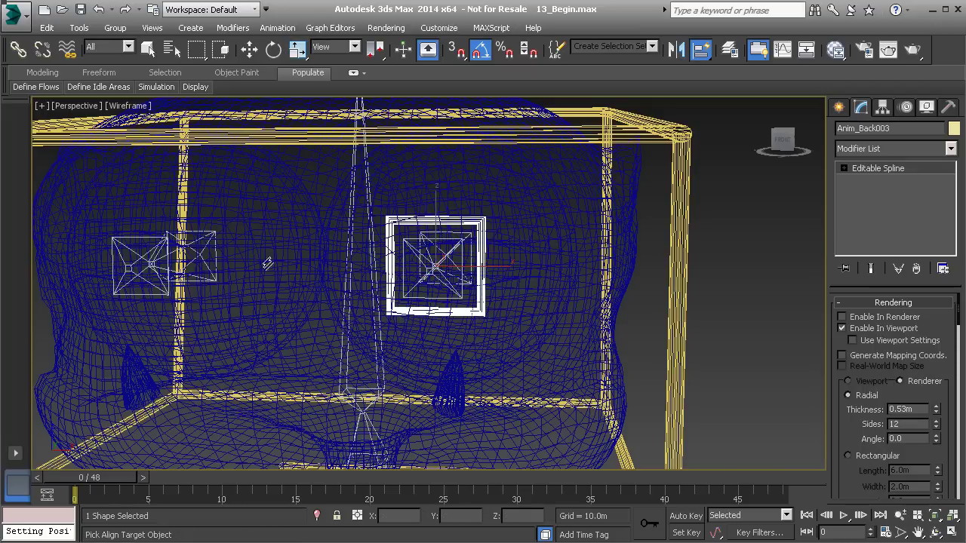
left_click(128, 240)
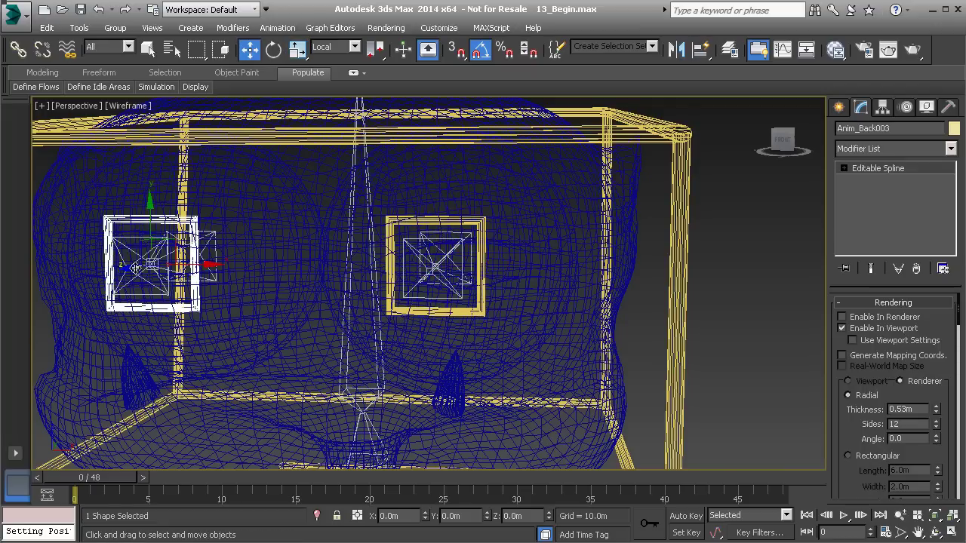
Select both eye squares and move them together along local Z to a good distance in front of the face.
left_click(462, 226, "ctrl")
middle_click_drag(488, 247, 724, 226, "alt")
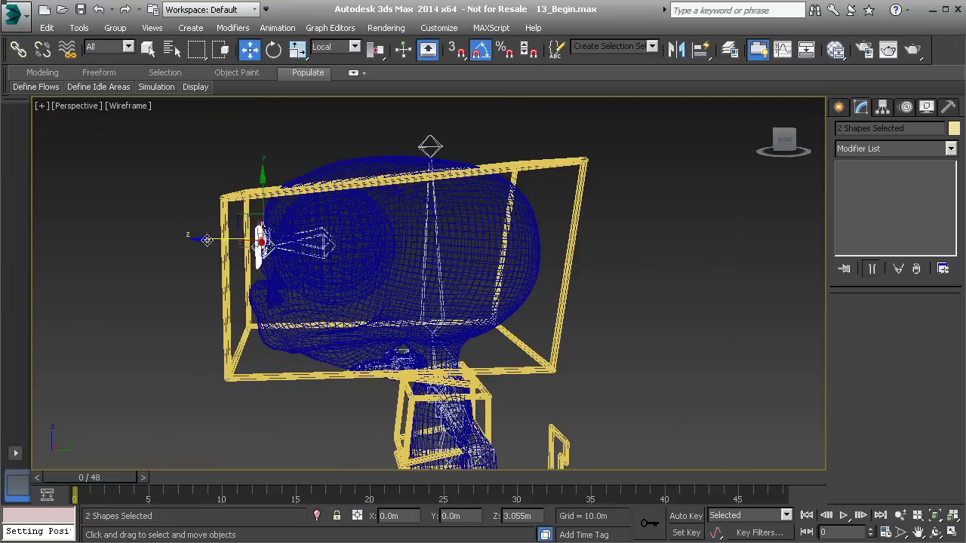
left_click_drag(111, 249, 73, 261)
middle_click_drag(185, 270, 274, 284)
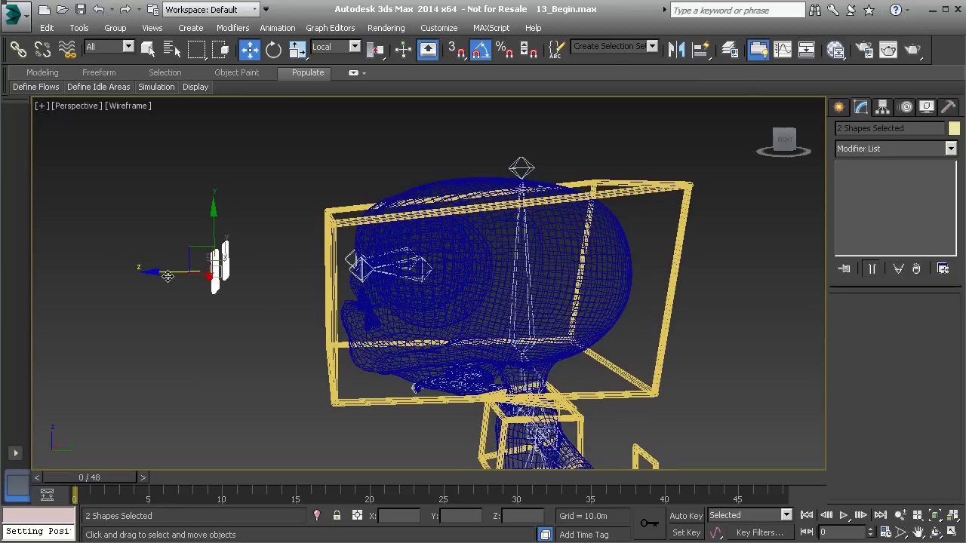
left_click_drag(151, 274, 78, 269)
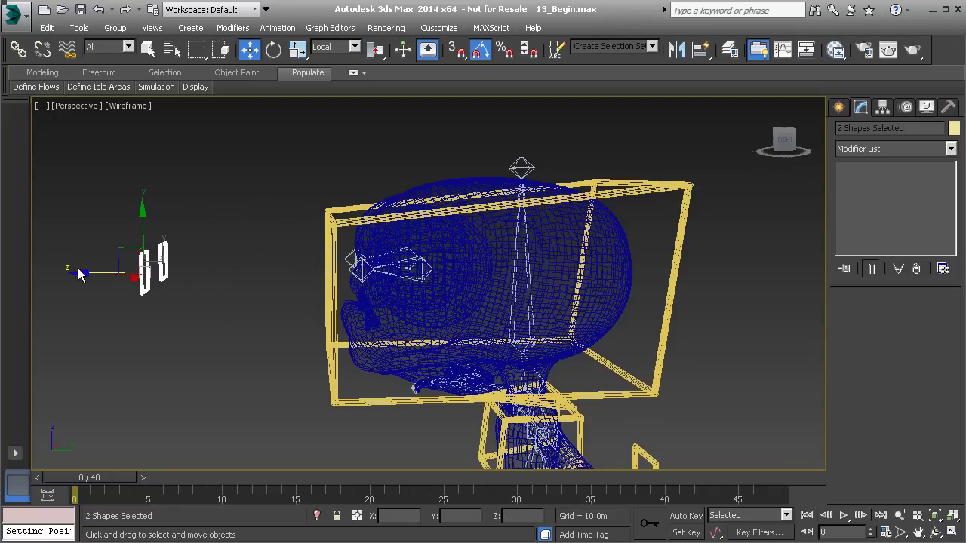
middle_click_drag(165, 273, 120, 200, "alt")
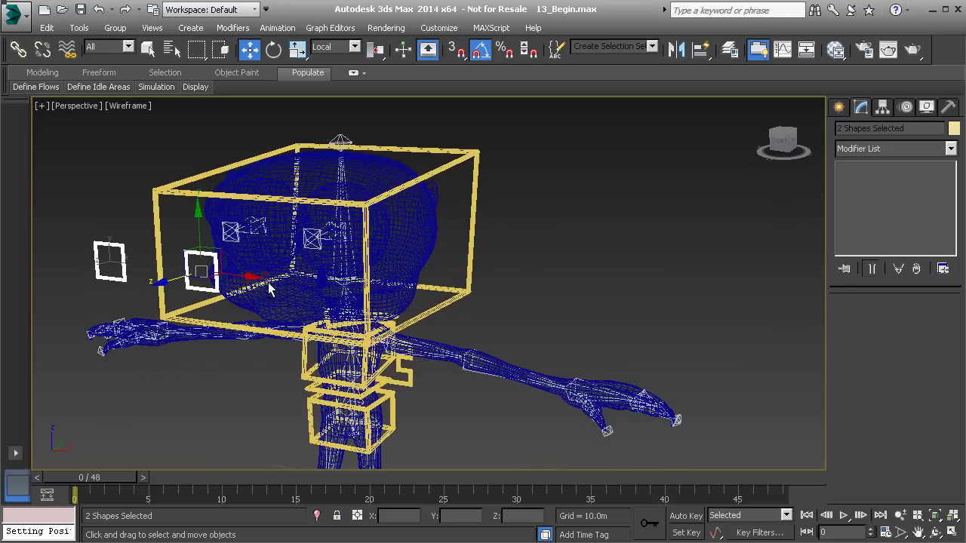
Rename the left eye's square control as Anim_L_Eye01.
left_click(121, 200)
scroll(121, 203, "up", 4)
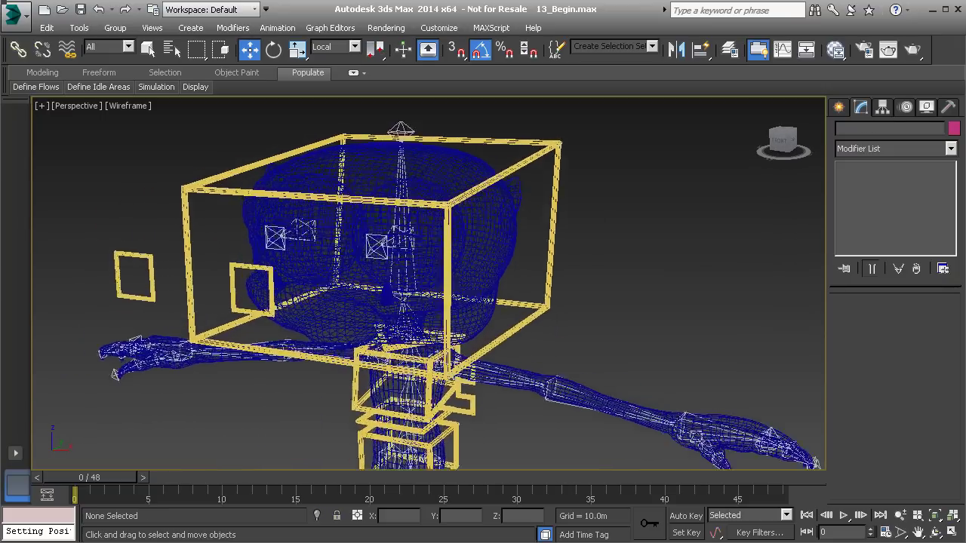
left_click(240, 264)
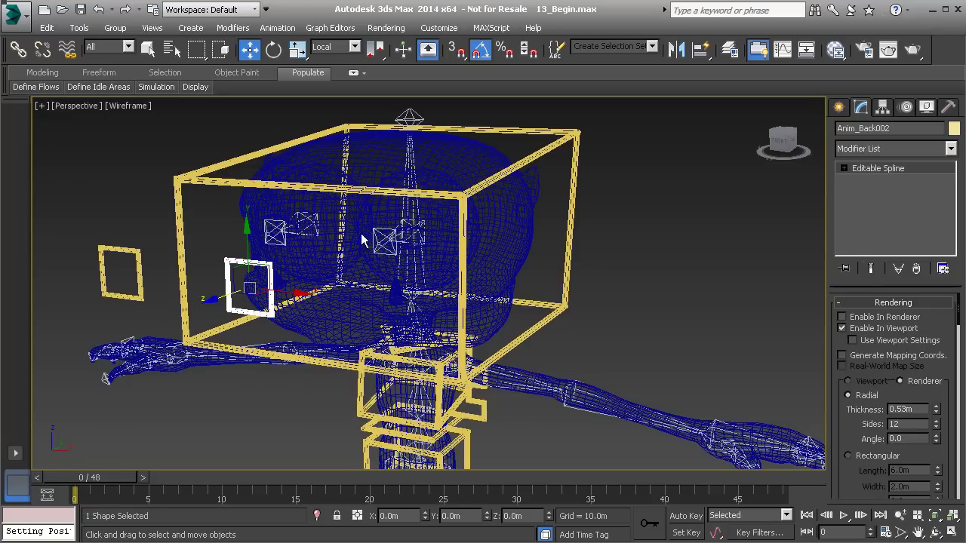
middle_click_drag(226, 293, 290, 292)
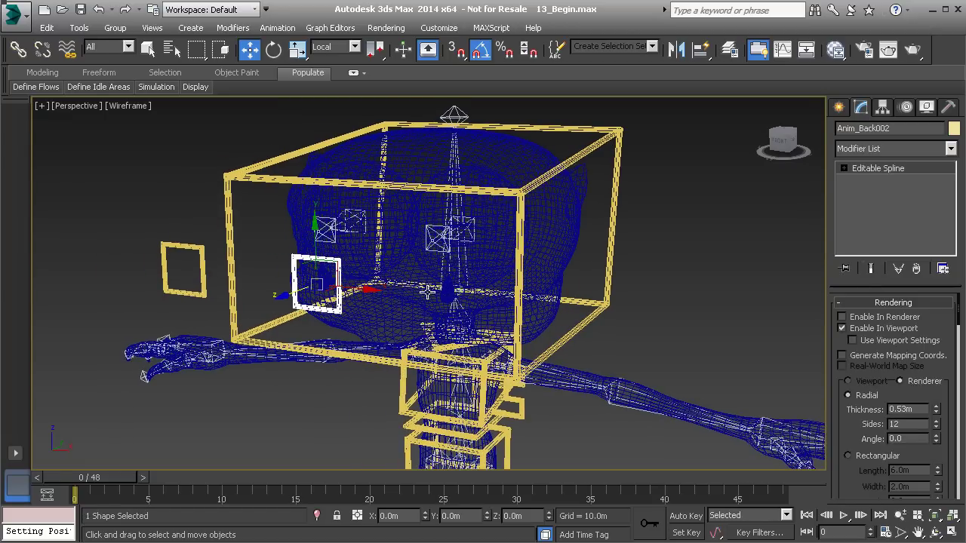
left_click_drag(859, 129, 901, 131)
type("L_Eye01")
Copy the left eye control's name to the other square and change it to Anim_R_Eye01.
left_click(906, 129)
key("ctrl+c")
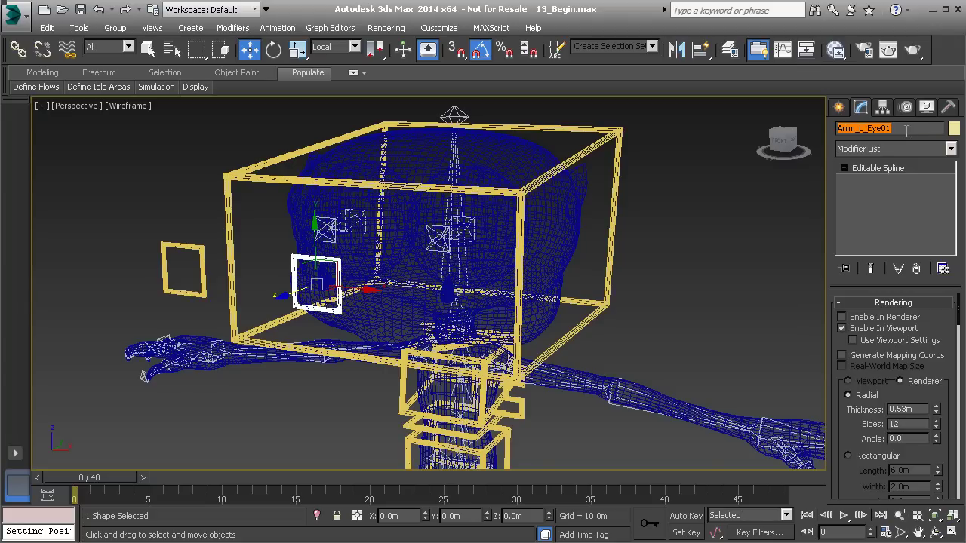
left_click(197, 249)
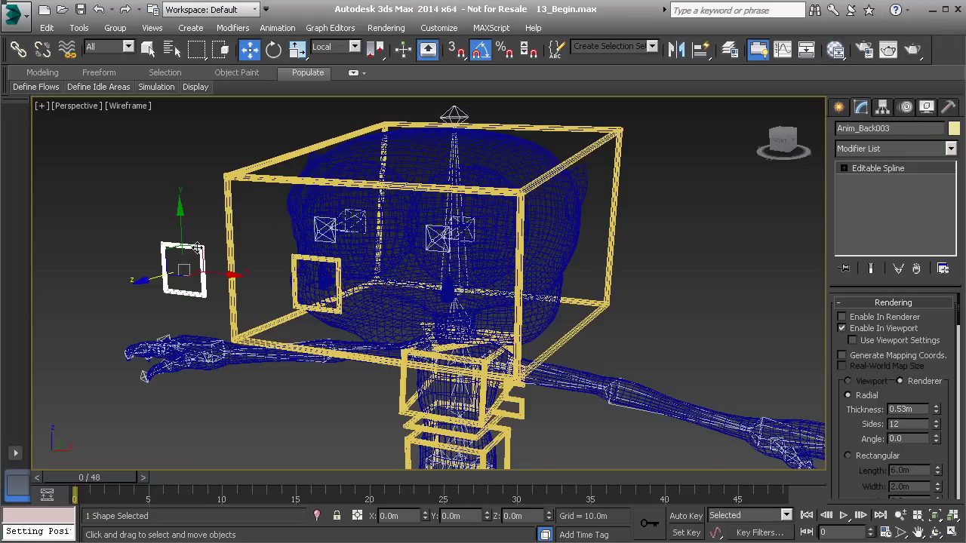
left_click(889, 129)
key("ctrl+v")
Change the right eye control's object color to light green.
left_click(954, 129)
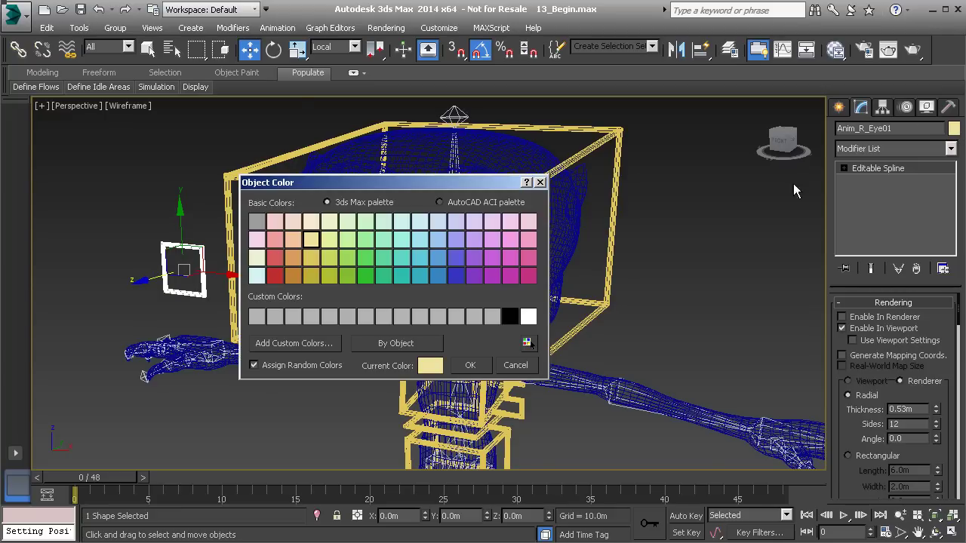
left_click(342, 243)
left_click(470, 365)
Change the left eye control's object color to light blue.
left_click(293, 277)
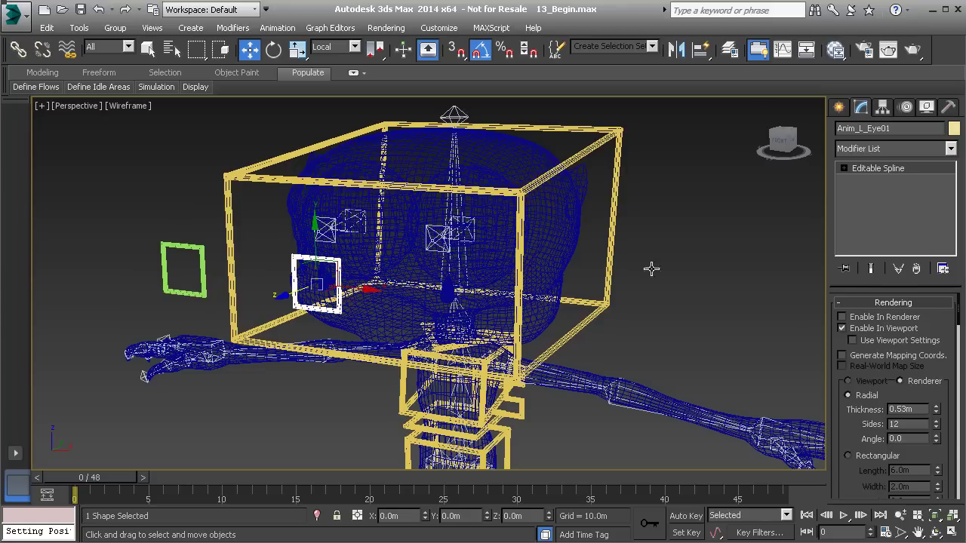
left_click(953, 128)
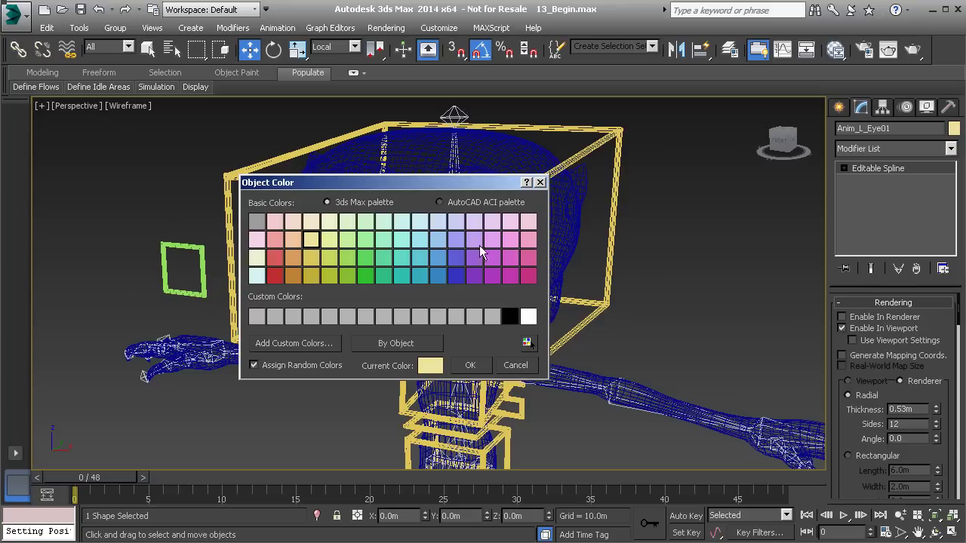
left_click(438, 241)
left_click(469, 365)
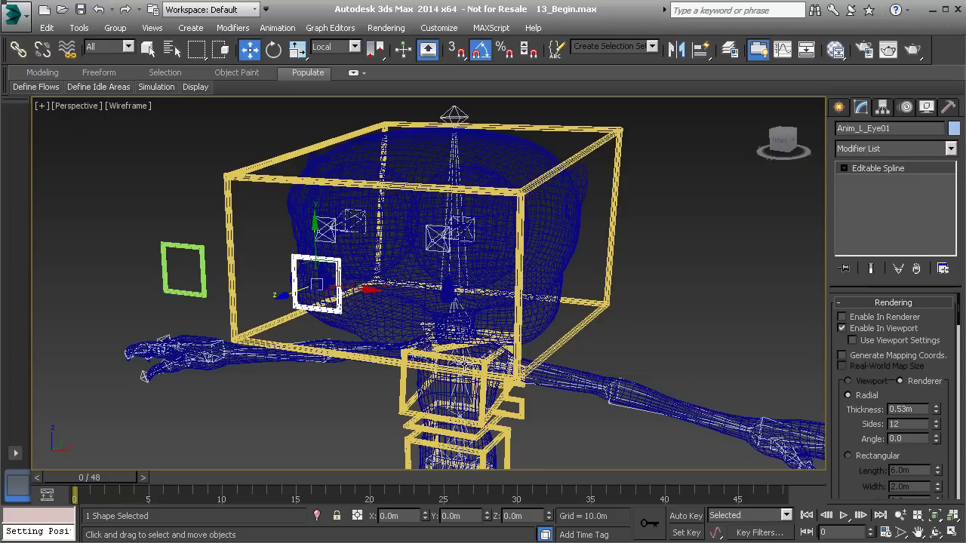
Clone the left eye control as a single copy between the two eye controls, naming it Anim_Eyes01.
left_click(159, 193)
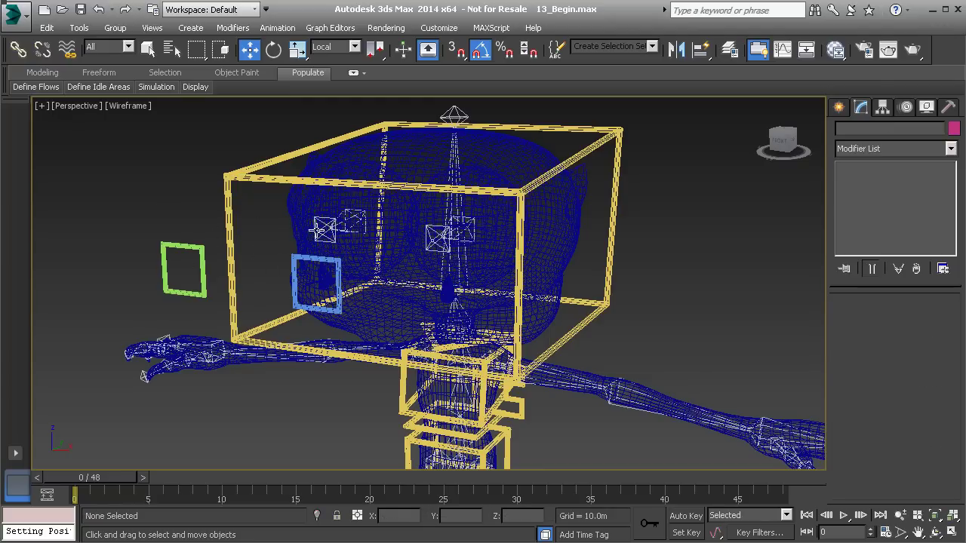
middle_click_drag(272, 281, 283, 316, "alt")
left_click(393, 243)
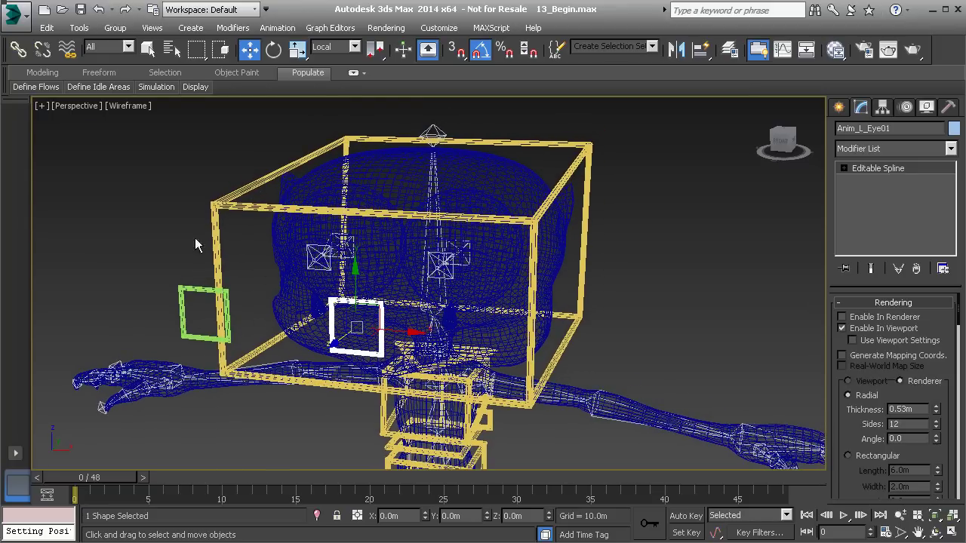
middle_click_drag(318, 313, 354, 317, "alt")
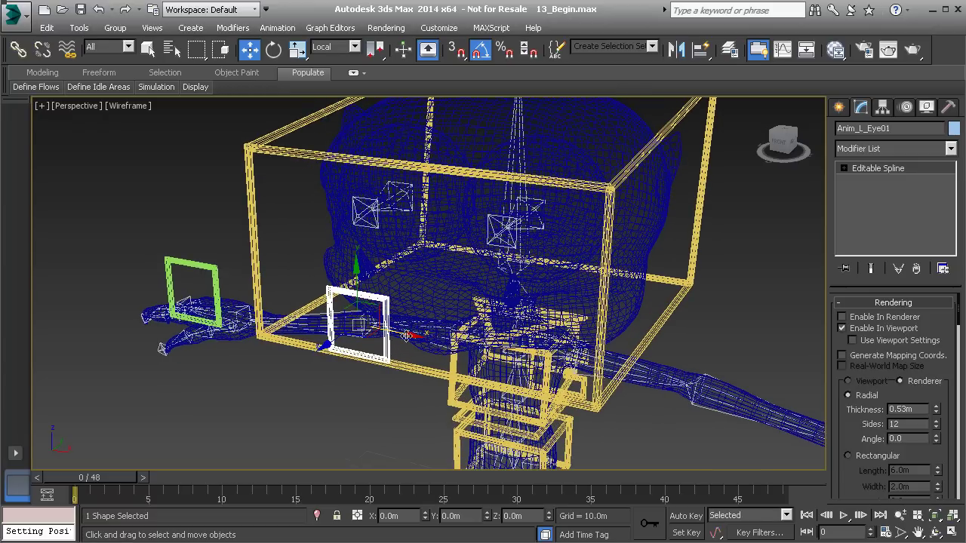
mouse_move(411, 336)
left_mouse_down("shift")
mouse_move(317, 325)
mouse_move(322, 333)
left_mouse_up("shift")
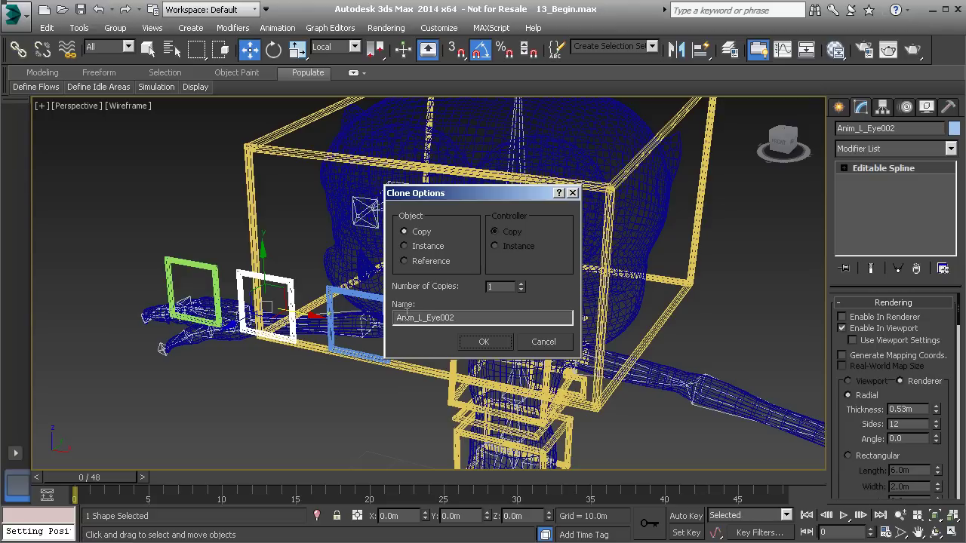
left_click_drag(420, 319, 490, 323)
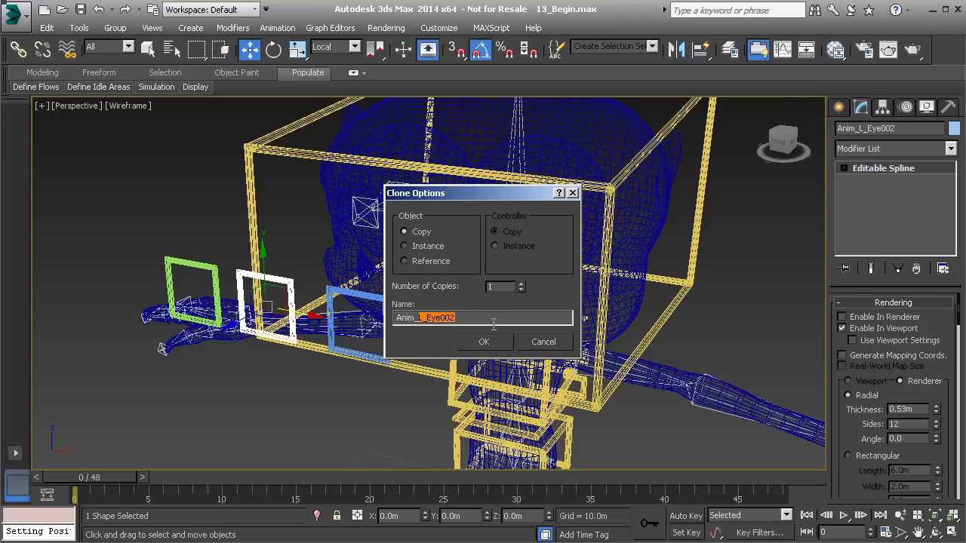
type("Eyes01")
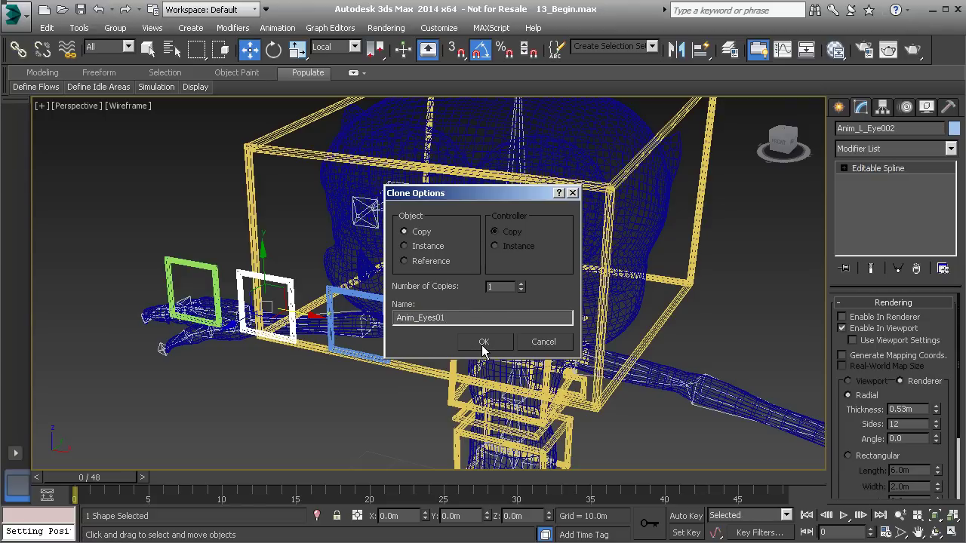
left_click(484, 343)
Change the Anim_Eyes01 control's object color to light yellow-green.
left_click(954, 129)
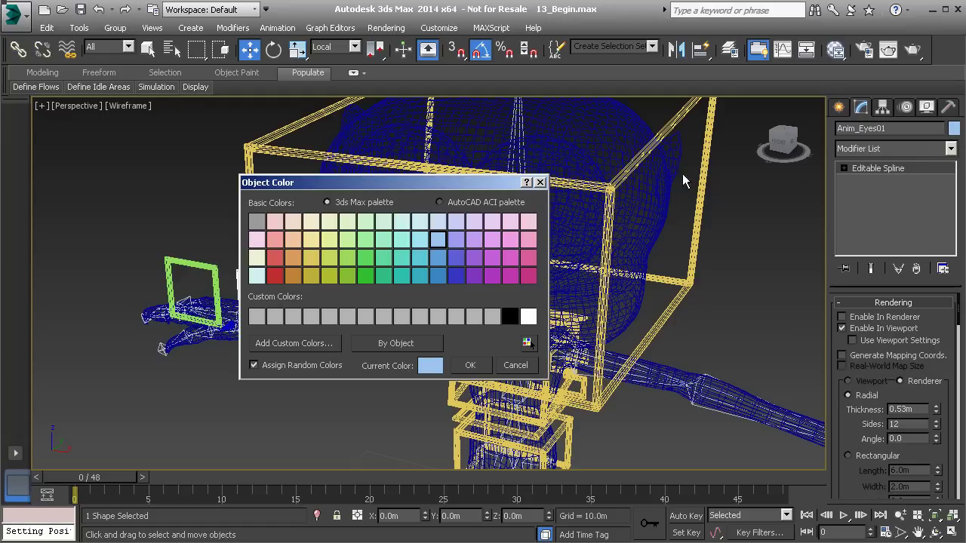
left_click(328, 241)
left_click(471, 366)
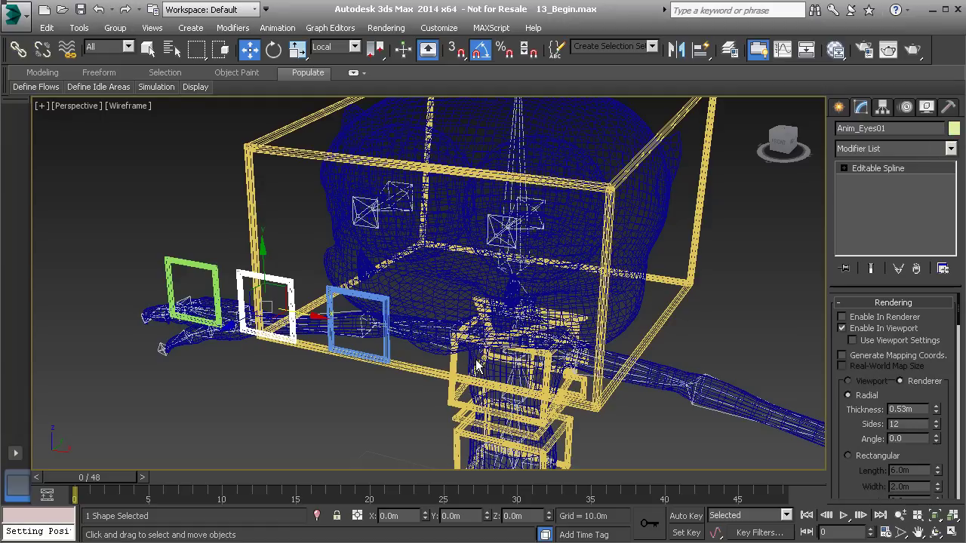
Apply a Position Constraint to Anim_Eyes01 with the green right eye control as its target.
middle_click_drag(227, 277, 208, 268, "alt")
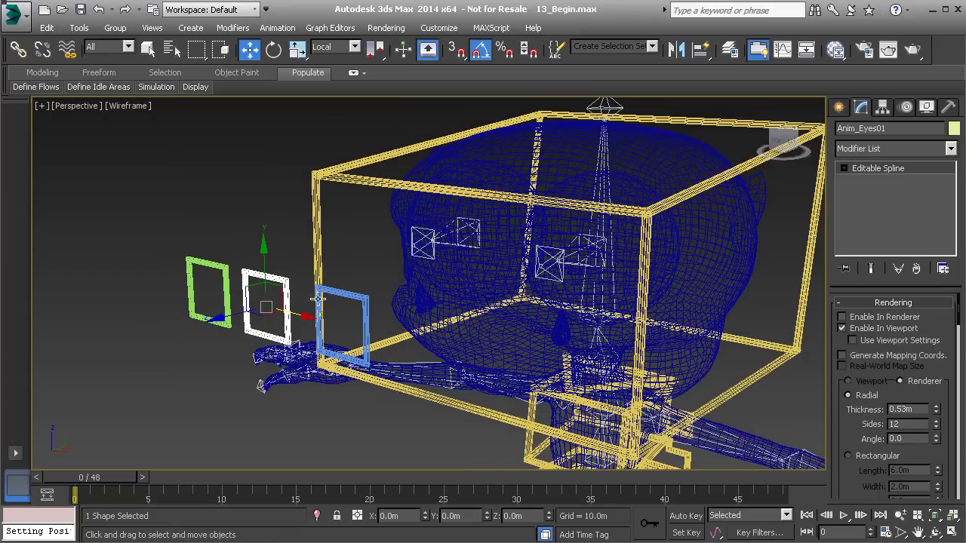
middle_click_drag(308, 317, 290, 302, "alt")
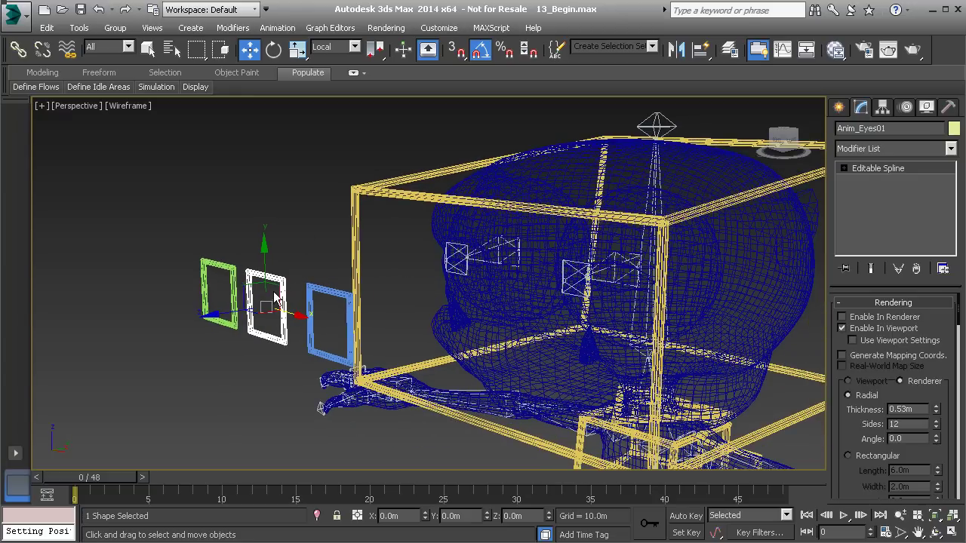
left_click(277, 27)
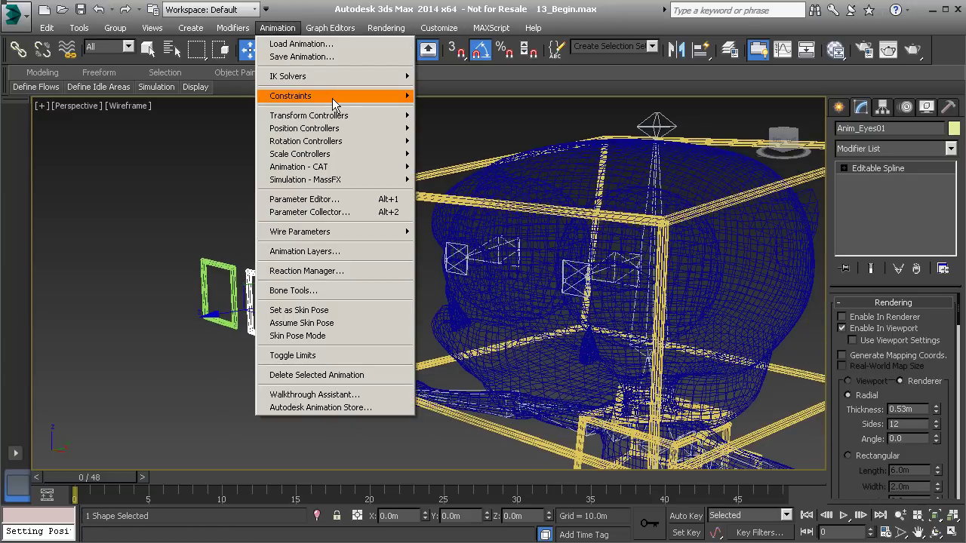
mouse_move(332, 99)
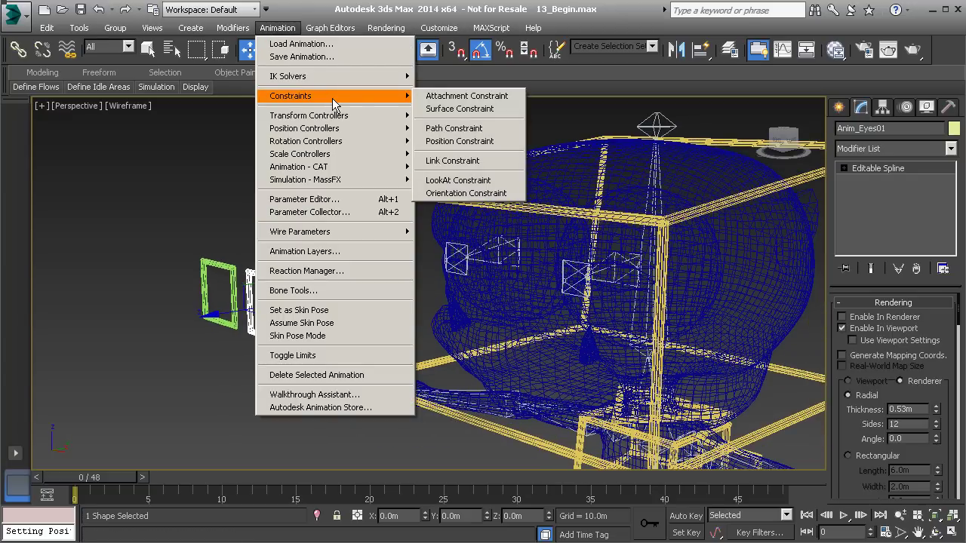
left_click(459, 141)
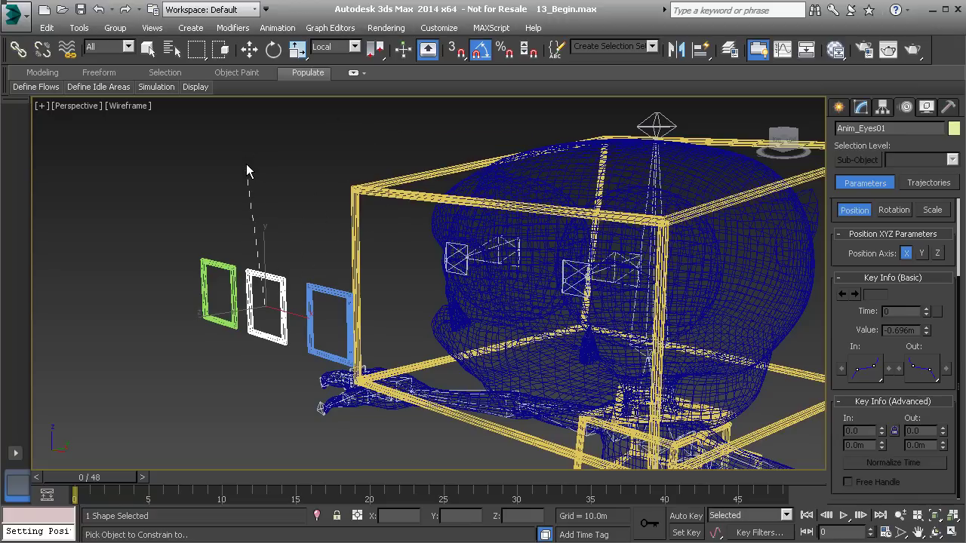
left_click(222, 262)
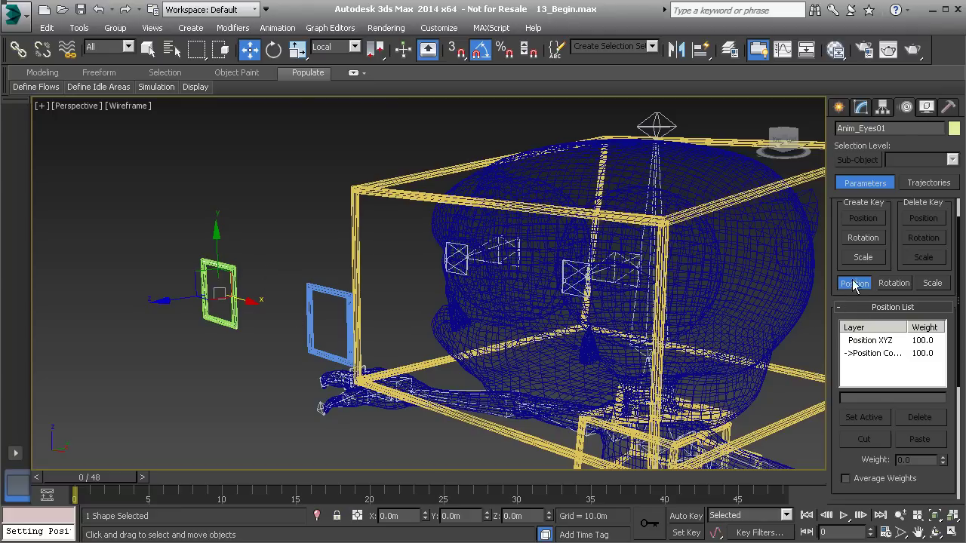
Add the blue left eye control as a second position target for Anim_Eyes01's constraint.
left_click_drag(836, 407, 831, 178)
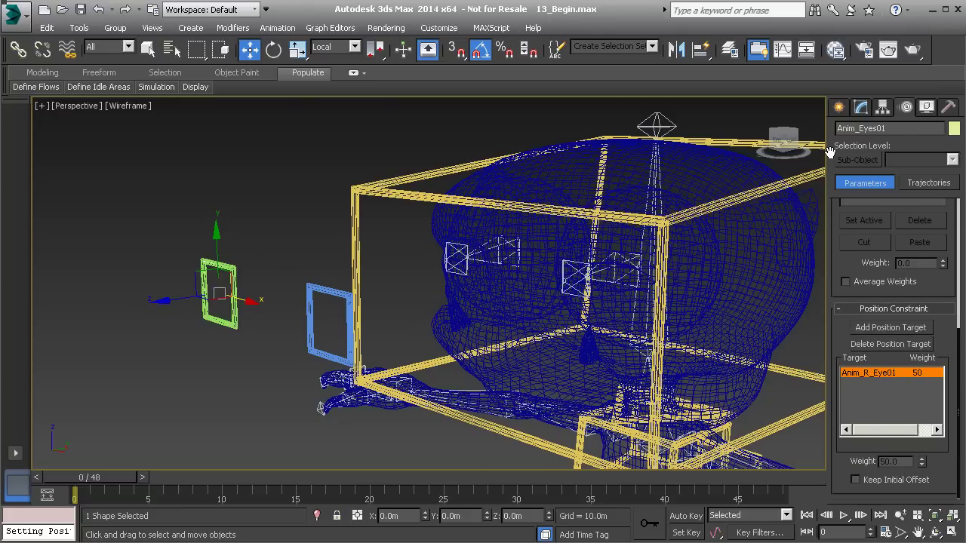
left_click(888, 328)
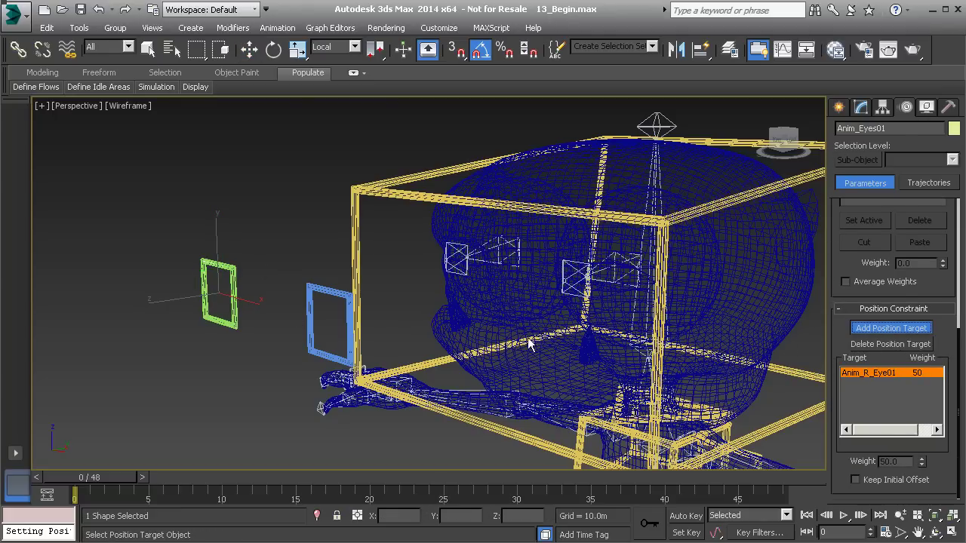
middle_click_drag(528, 317, 325, 310, "alt")
left_click(315, 308)
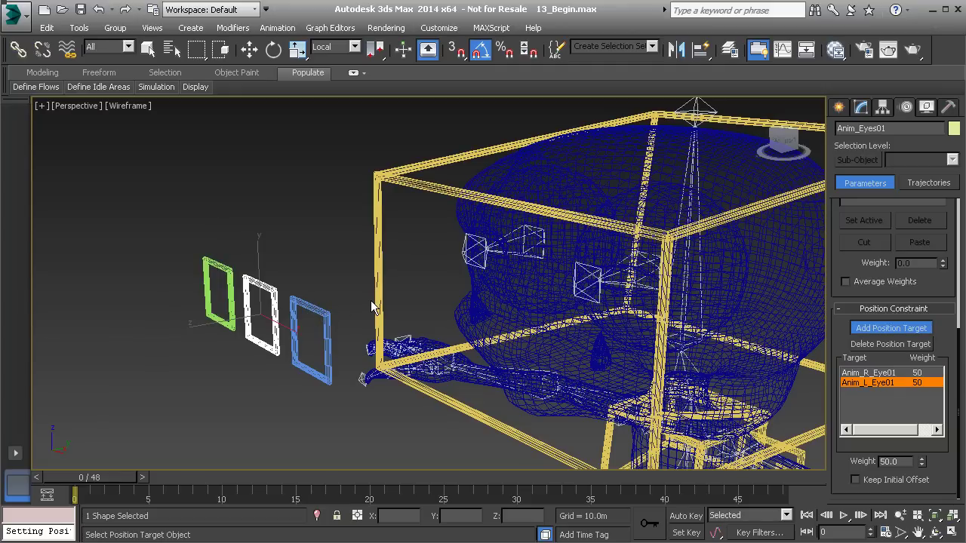
Freeze the transform of Anim_Eyes01 and accept losing its position constraint.
right_click(208, 187)
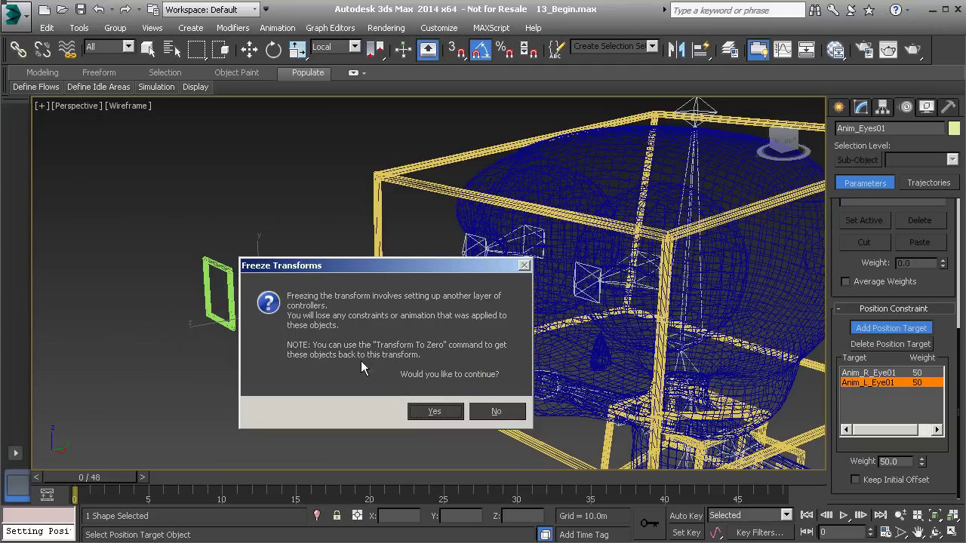
left_click(434, 410)
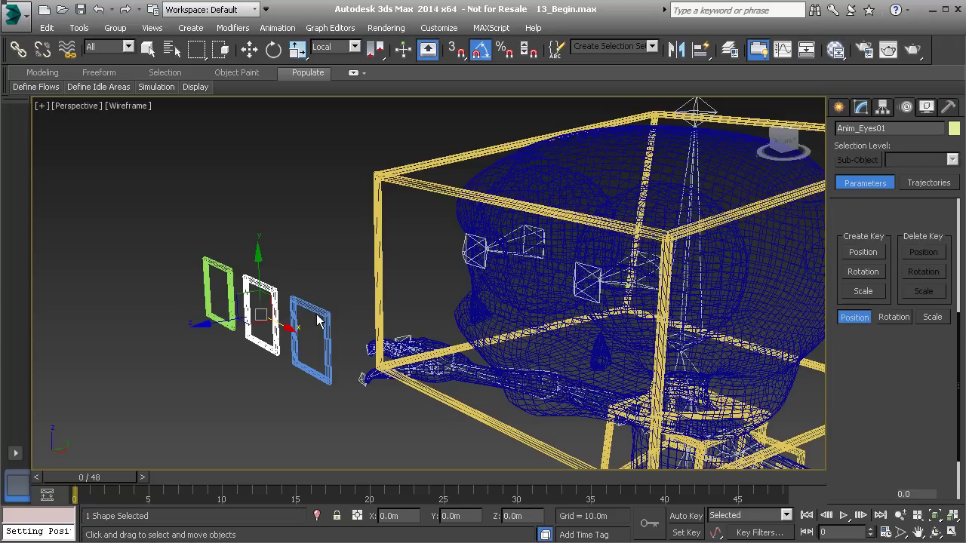
key("w")
middle_click_drag(293, 311, 281, 316, "alt")
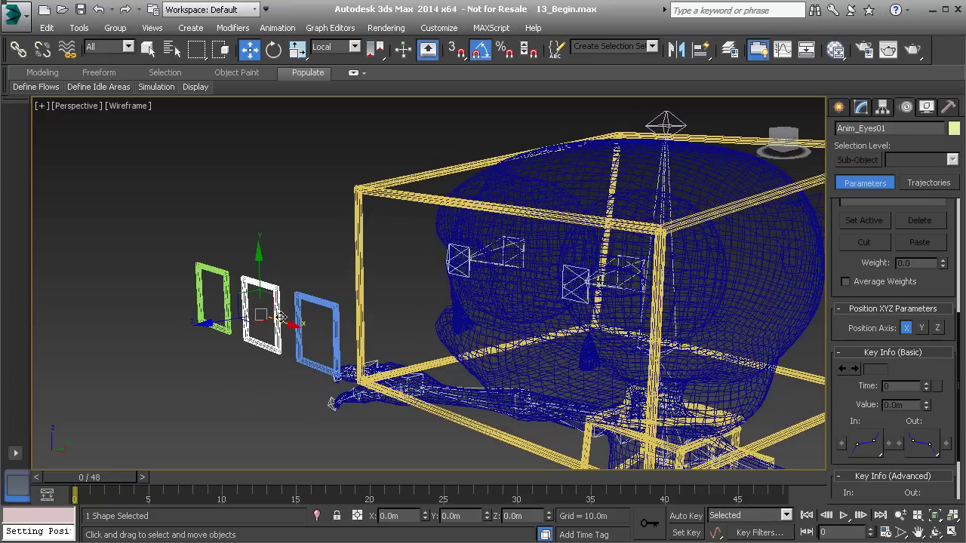
Scale the vertices of the Anim_Eyes01 spline into a wide rectangle that encloses both eye controls.
key("r")
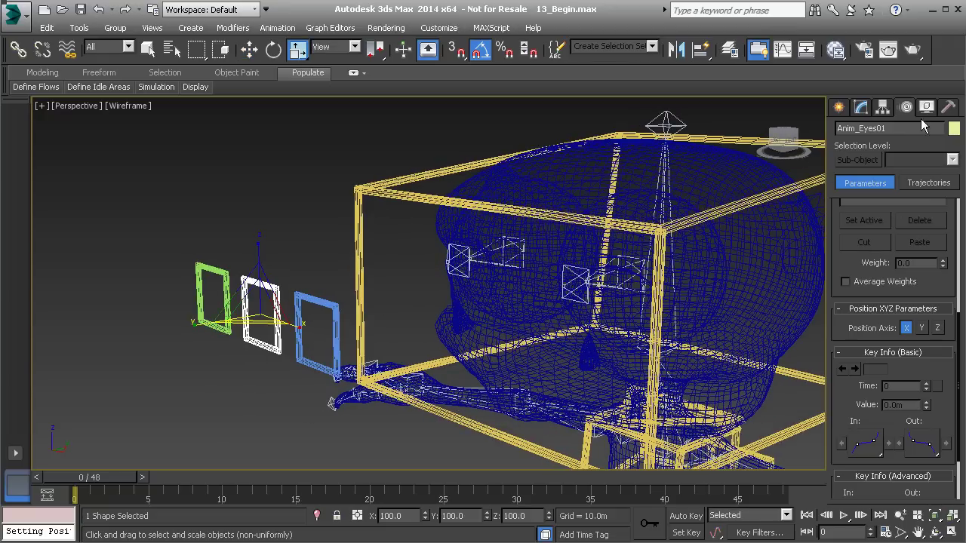
left_click(861, 108)
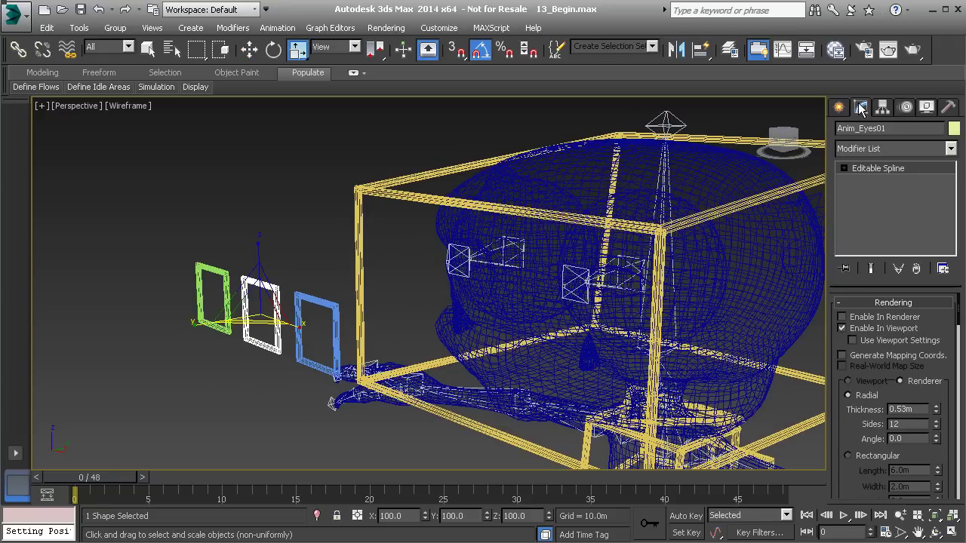
left_click(882, 169)
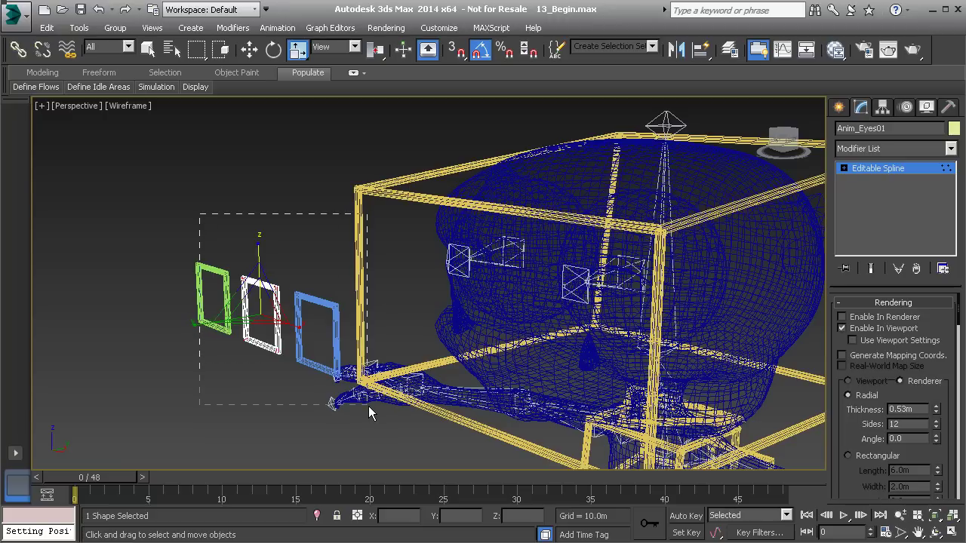
left_click_drag(277, 342, 360, 346)
middle_click_drag(359, 345, 393, 351, "alt")
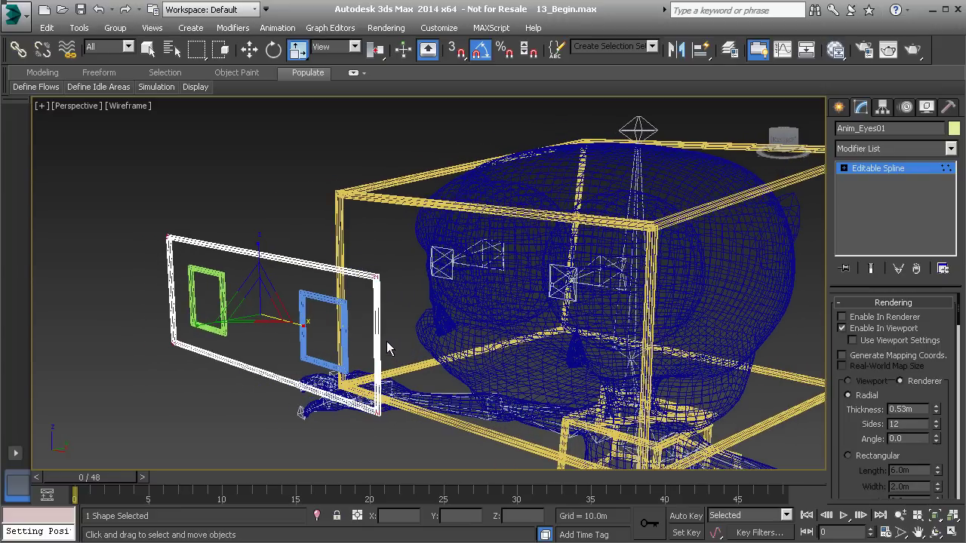
key("x")
left_click(902, 168)
left_click(268, 206)
middle_click_drag(267, 206, 274, 261, "alt")
left_click(263, 264)
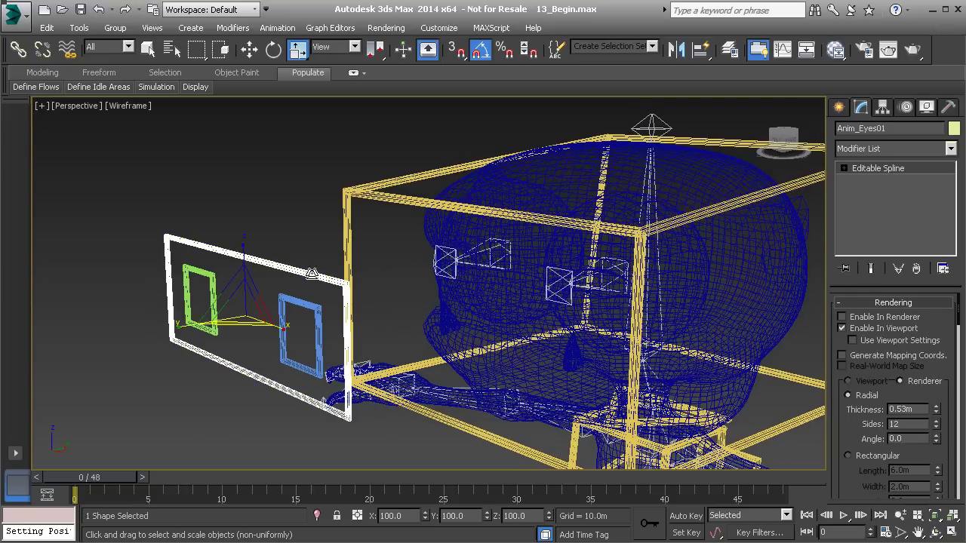
Change the Anim_Eyes01 control's object color to light yellow.
left_click(953, 128)
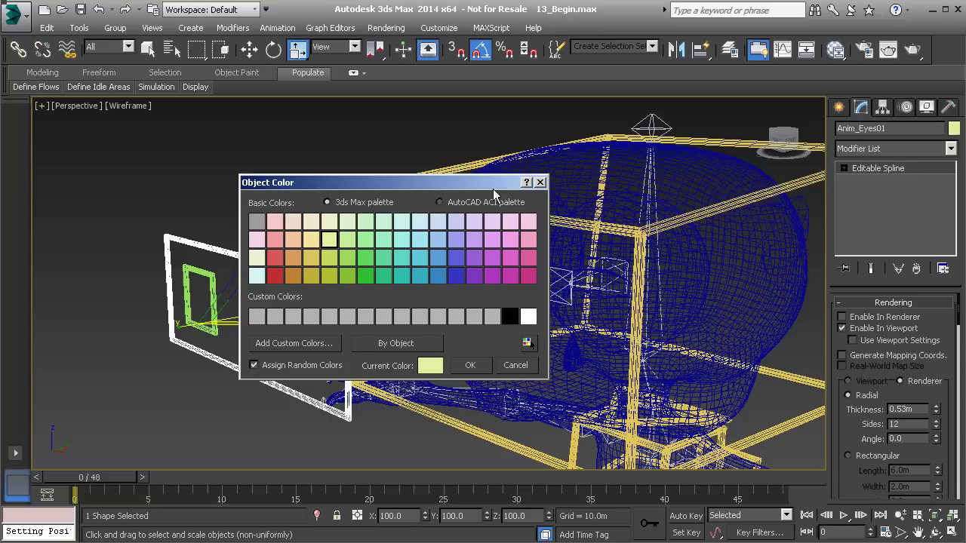
left_click(311, 239)
left_click(470, 365)
left_click(204, 188)
mouse_move(252, 236)
middle_mouse_down("alt")
mouse_move(274, 227)
mouse_move(257, 235)
middle_mouse_up("alt")
left_click(250, 247)
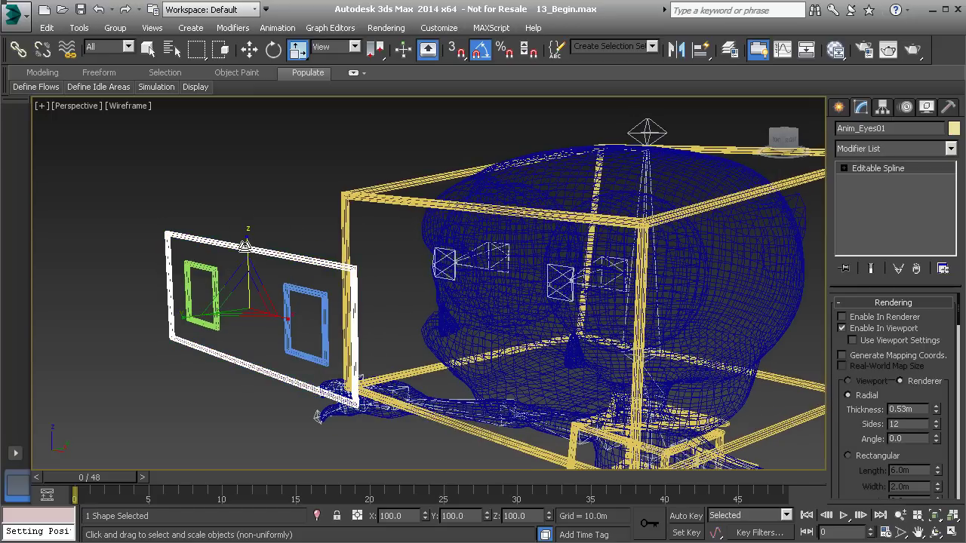
scroll(253, 277, "down", 2)
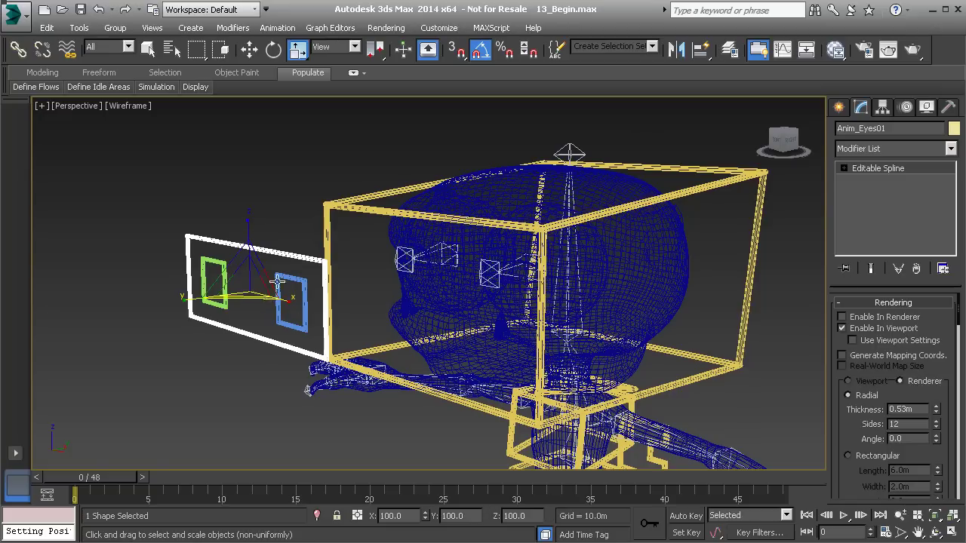
Select all three eye control shapes and freeze their transforms.
left_click(150, 196)
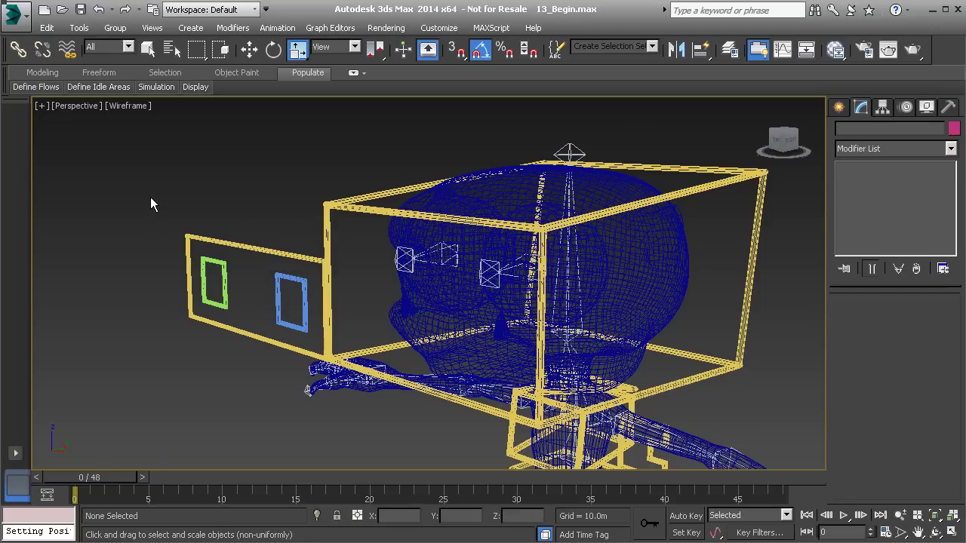
middle_click_drag(203, 250, 184, 250, "alt")
left_click_drag(169, 202, 268, 309)
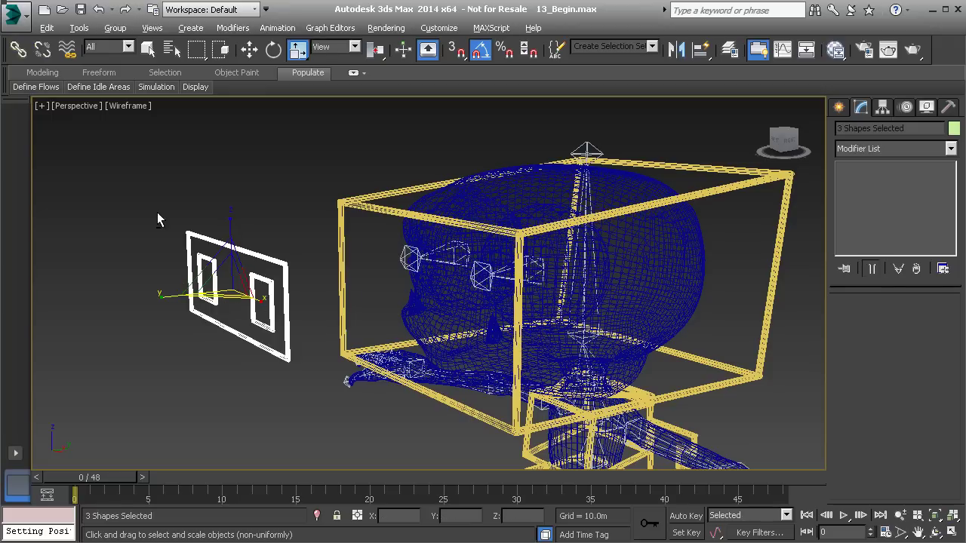
right_click(139, 187)
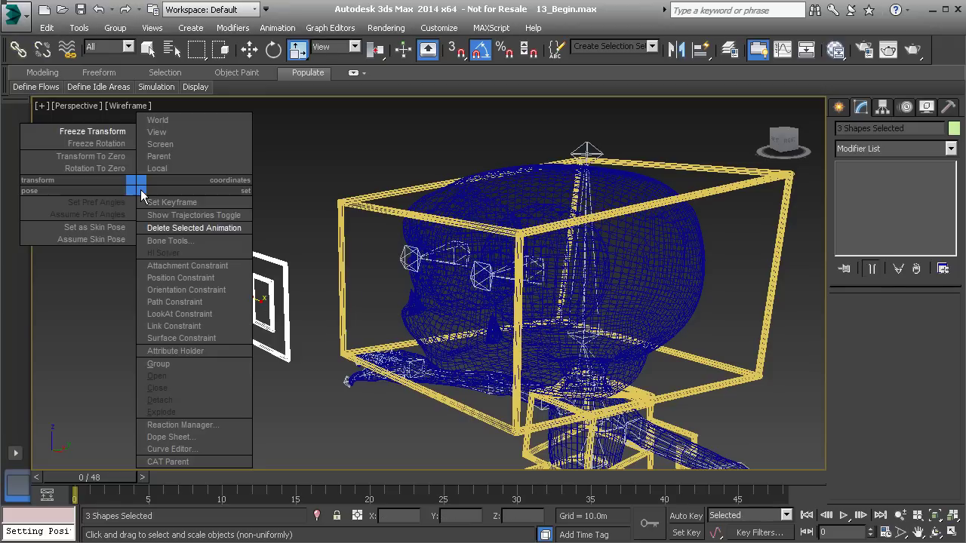
left_click(117, 133)
left_click(436, 412)
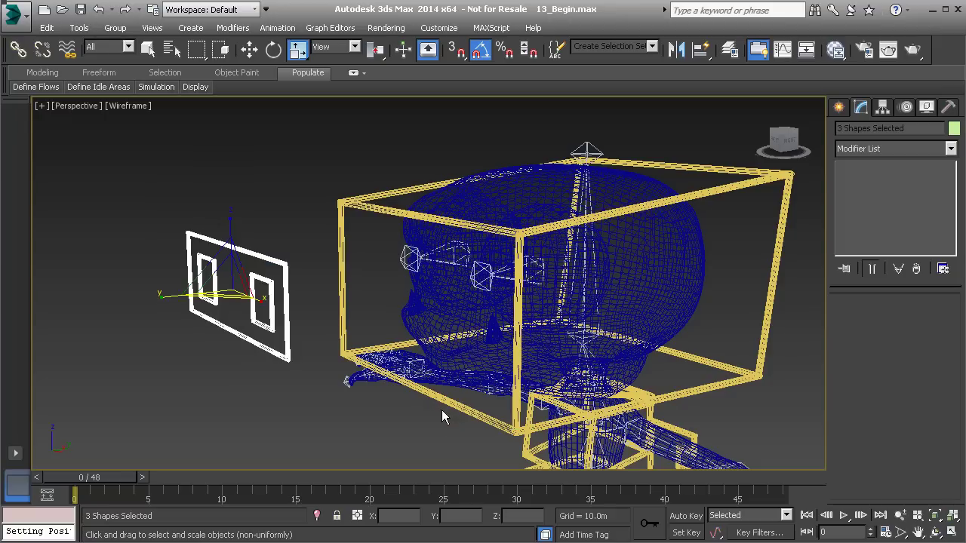
Link the green and blue eye controls to the yellow Anim_Eyes01 rectangle as their parent.
left_click(164, 252)
middle_click_drag(165, 252, 249, 305, "alt")
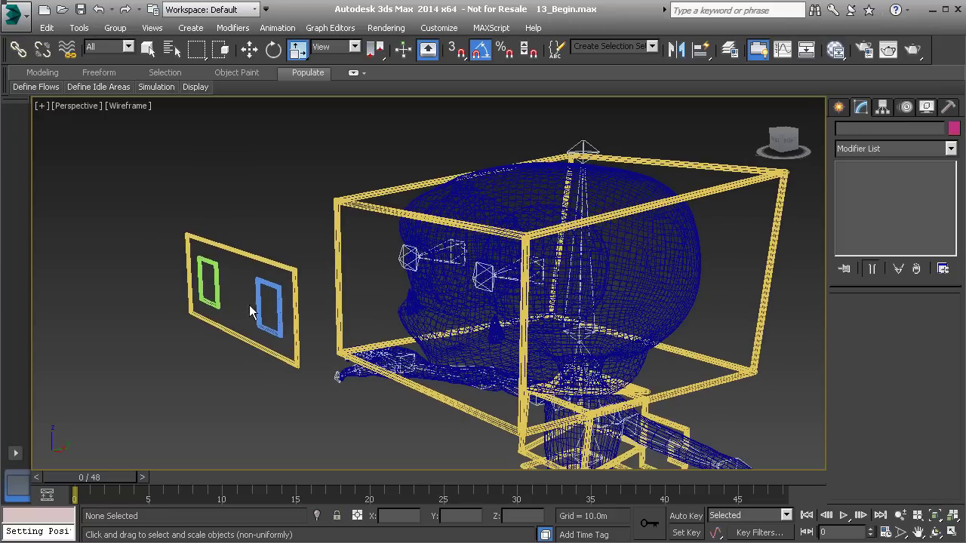
left_click(214, 281)
left_click(260, 311, "ctrl")
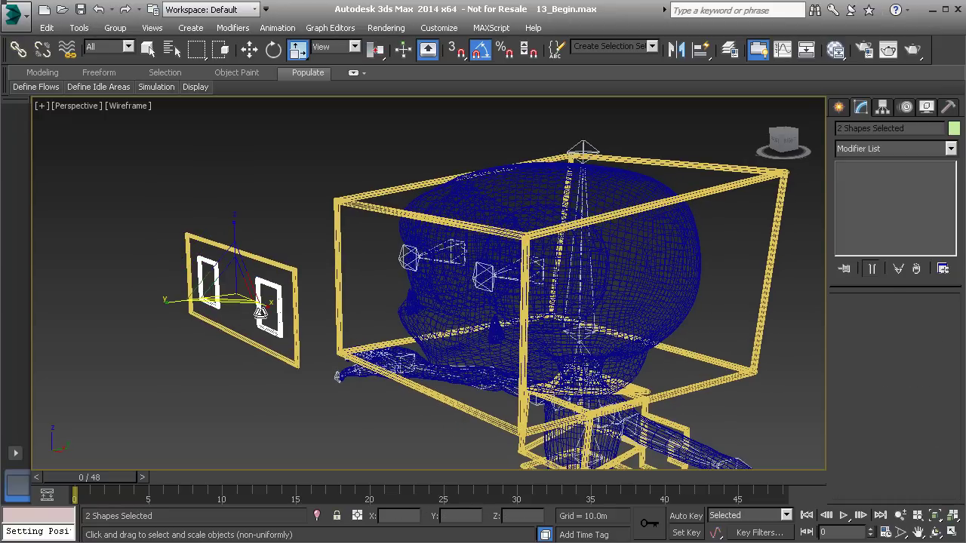
left_click(18, 49)
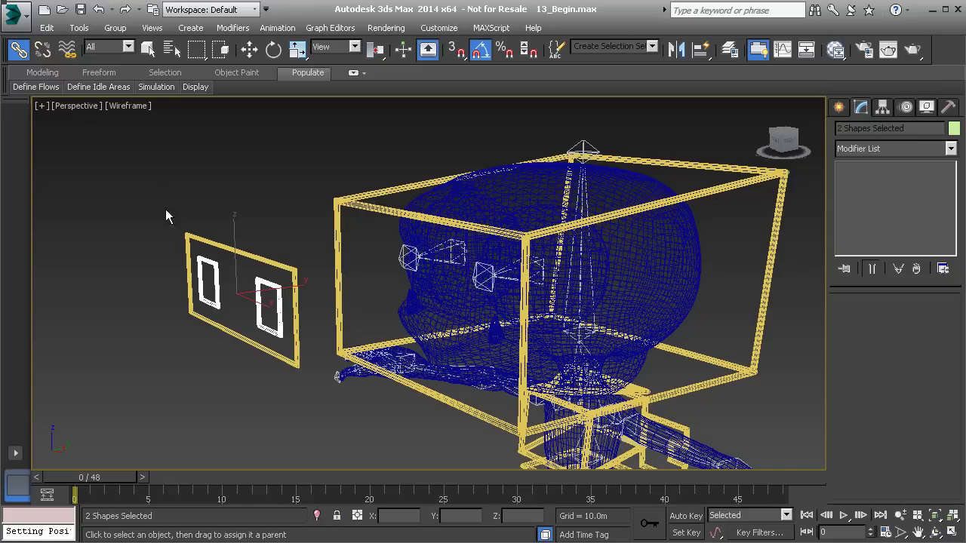
left_click_drag(216, 286, 242, 252)
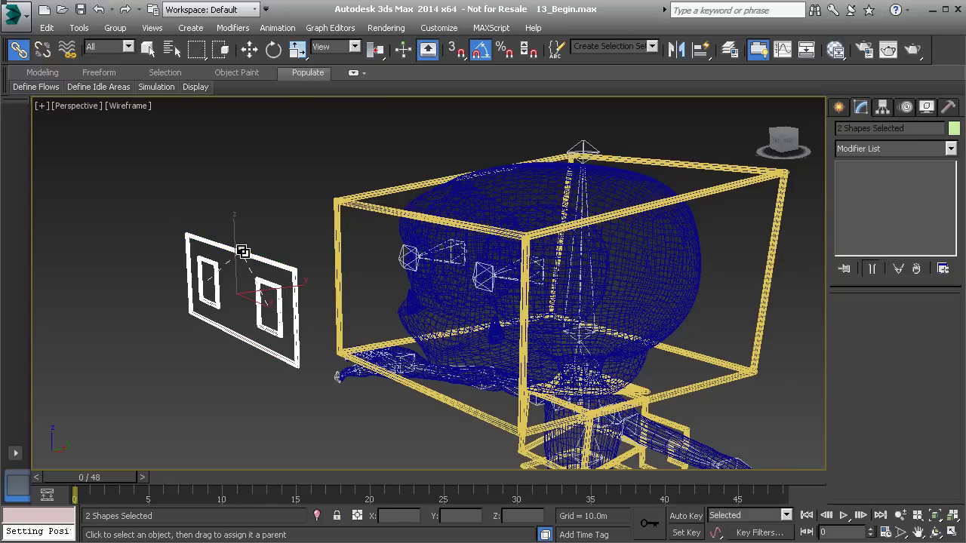
Try Transform To Zero on the two linked eye controls and look for them around the character.
right_click(182, 185)
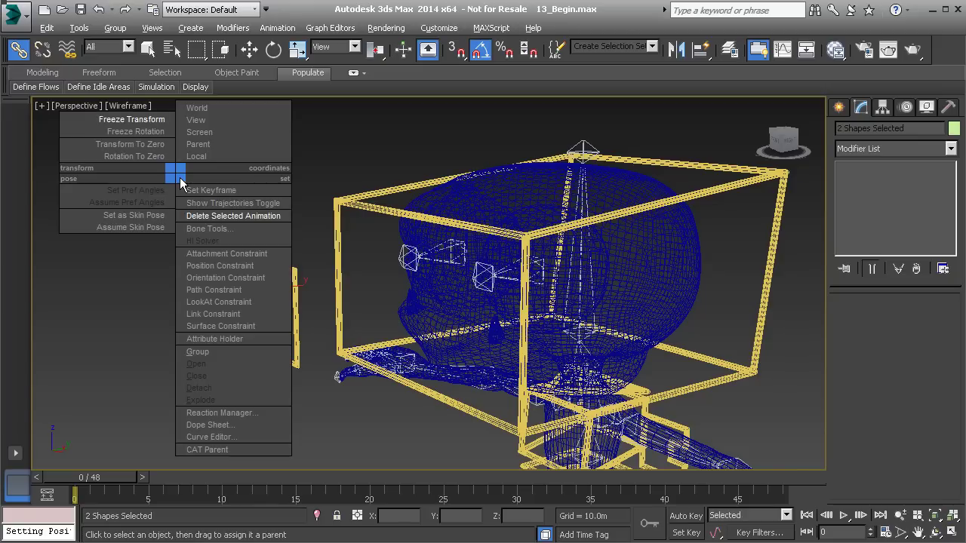
left_click(129, 147)
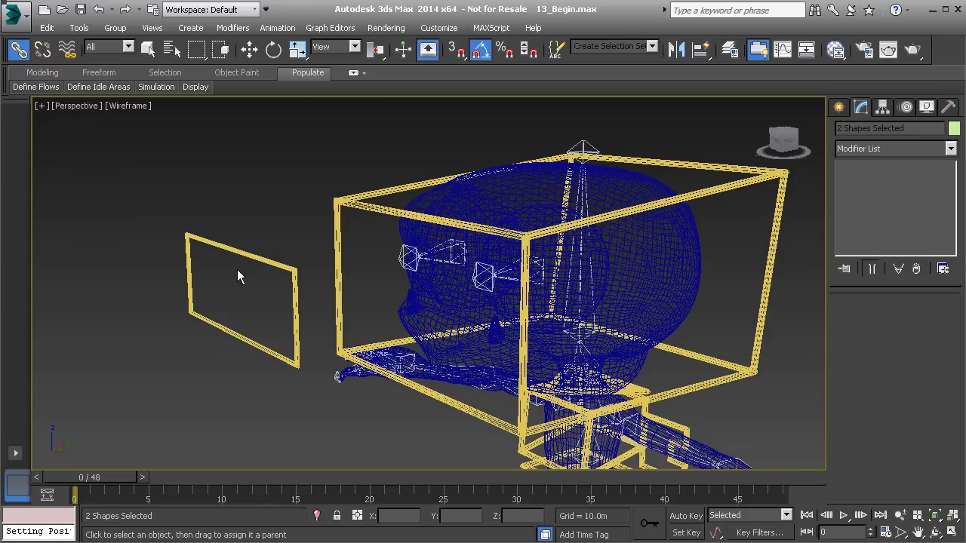
mouse_move(225, 314)
middle_mouse_down("alt")
mouse_move(254, 286)
mouse_move(243, 315)
middle_mouse_up("alt")
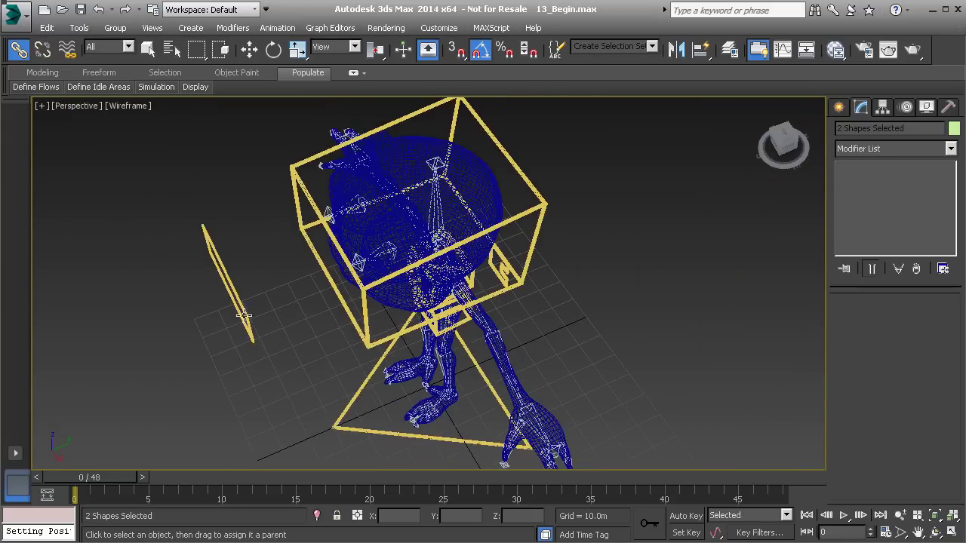
scroll(243, 315, "down", 3)
middle_click_drag(228, 350, 281, 376)
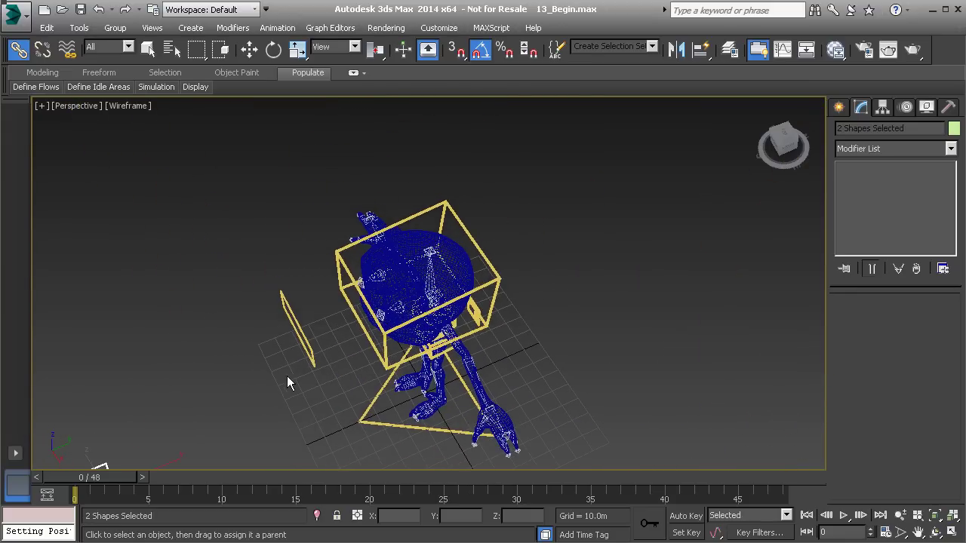
middle_click_drag(296, 337, 301, 293, "alt")
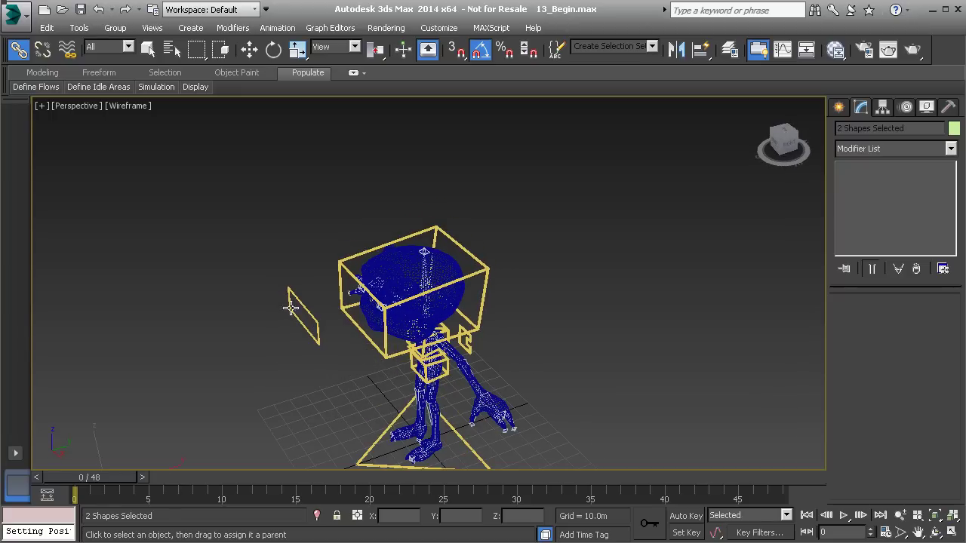
scroll(287, 349, "up", 5)
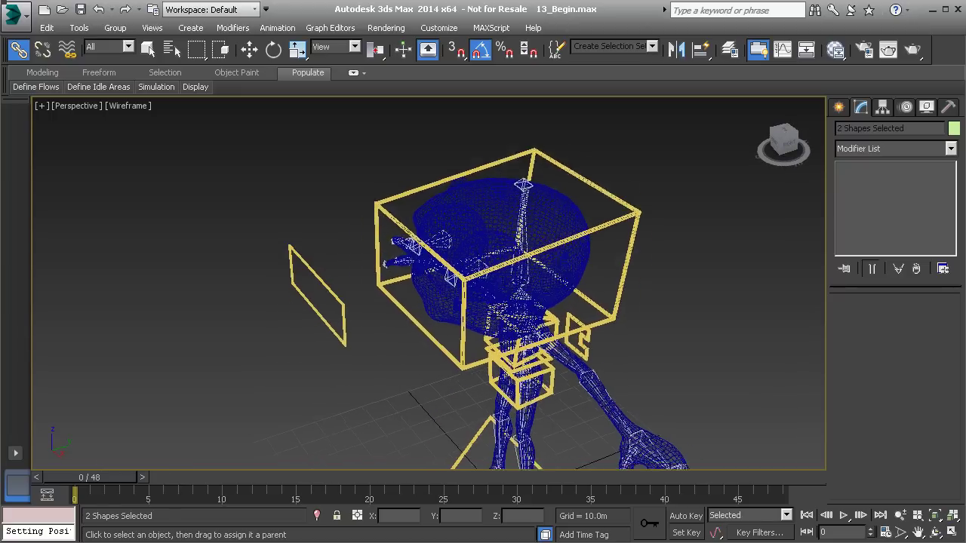
Repeat the link from both small eye controls to the enclosing Anim_Eyes01 rectangle.
middle_click_drag(330, 254, 295, 295)
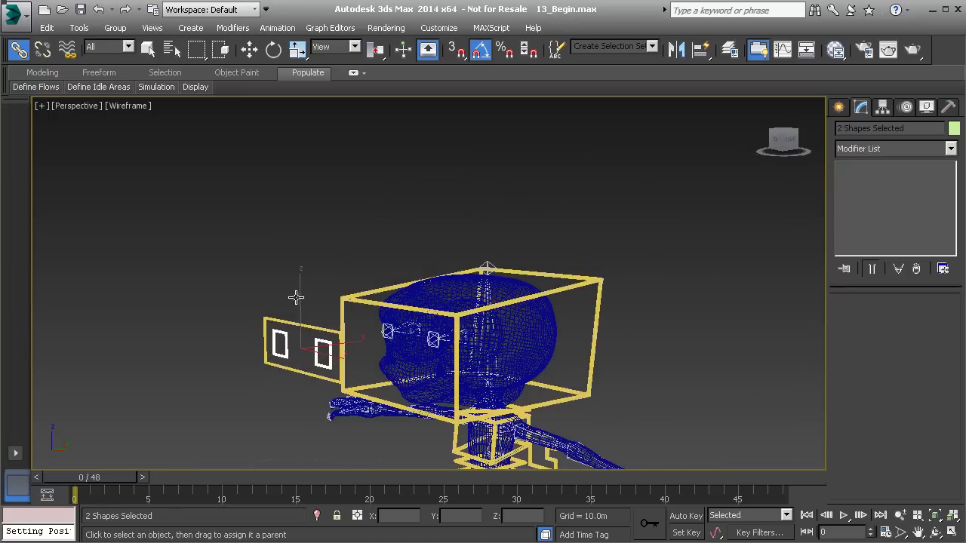
scroll(290, 310, "up", 4)
left_click_drag(280, 326, 301, 301)
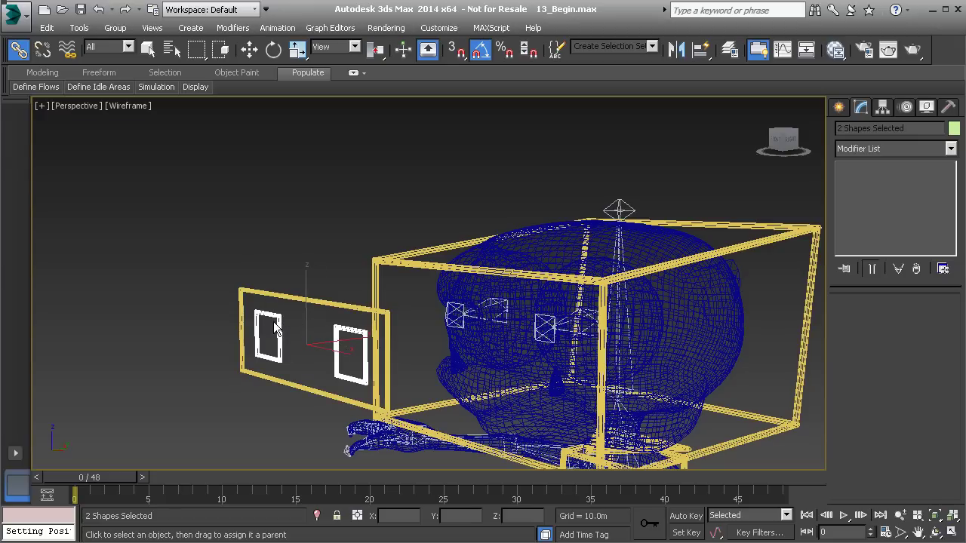
Freeze the transforms of both linked eye controls again and test them with Transform To Zero.
right_click(240, 254)
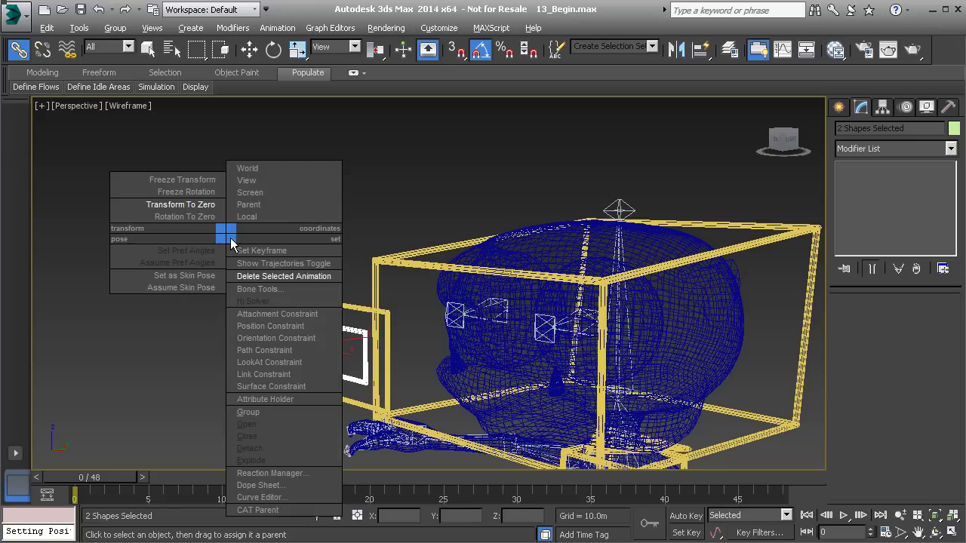
left_click(205, 185)
left_click(422, 411)
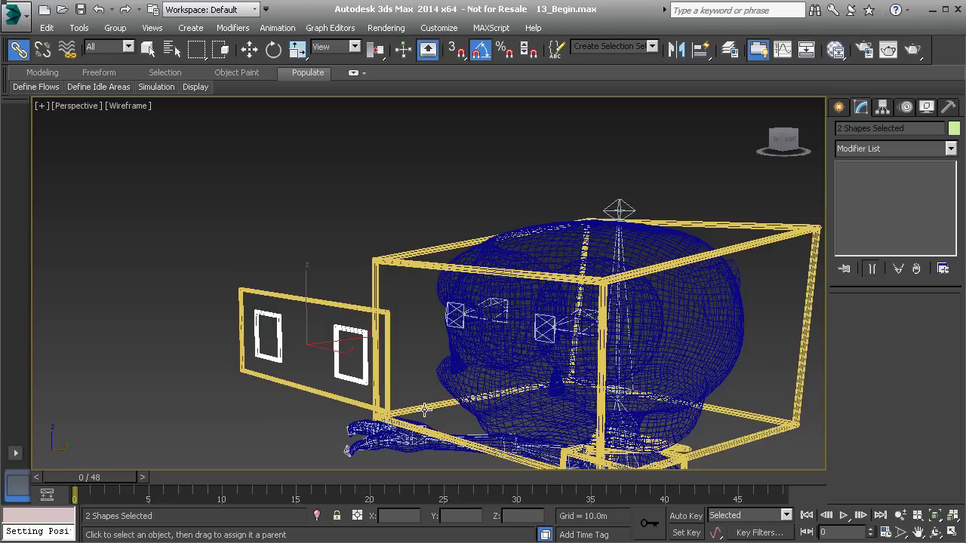
right_click(182, 219)
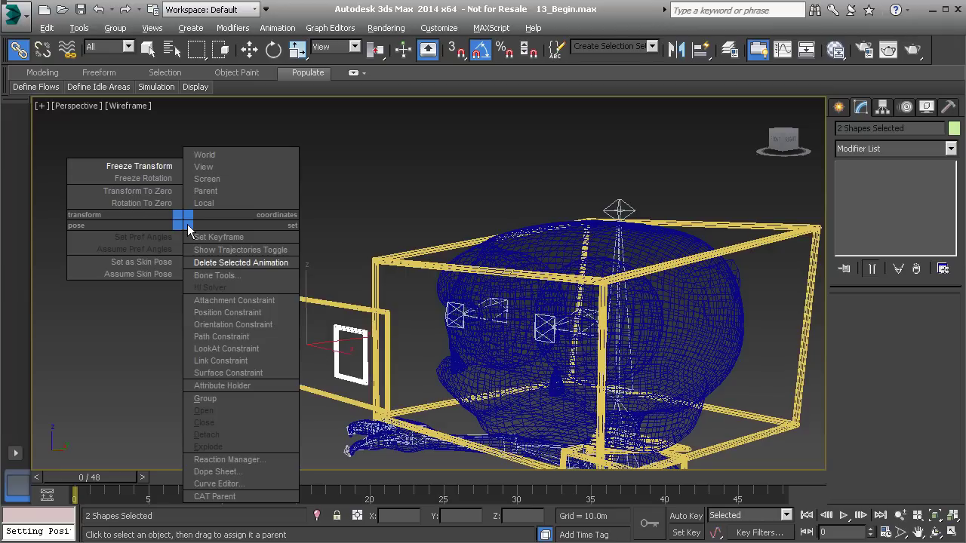
left_click(147, 194)
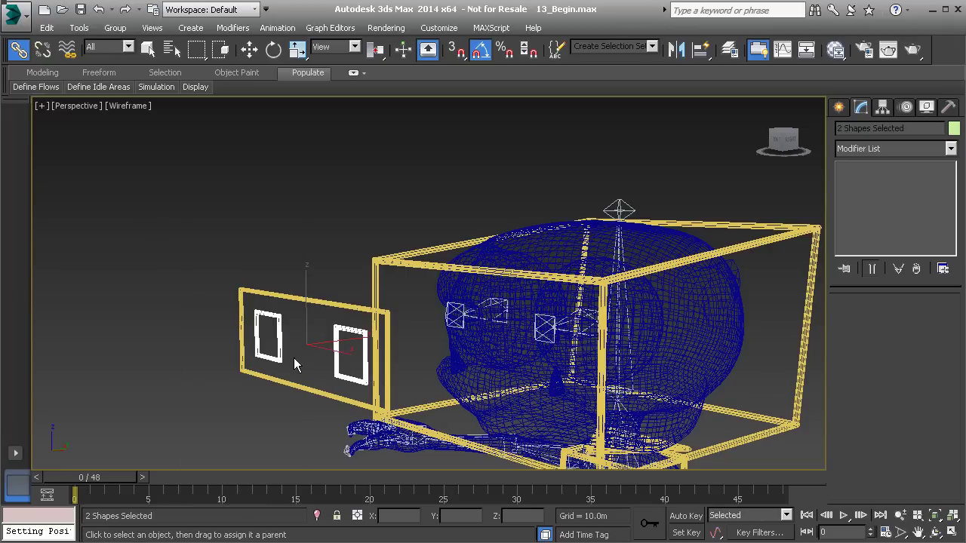
Link the Anim_Eyes01 control to the triangular base control at the character's feet.
scroll(194, 290, "down", 4)
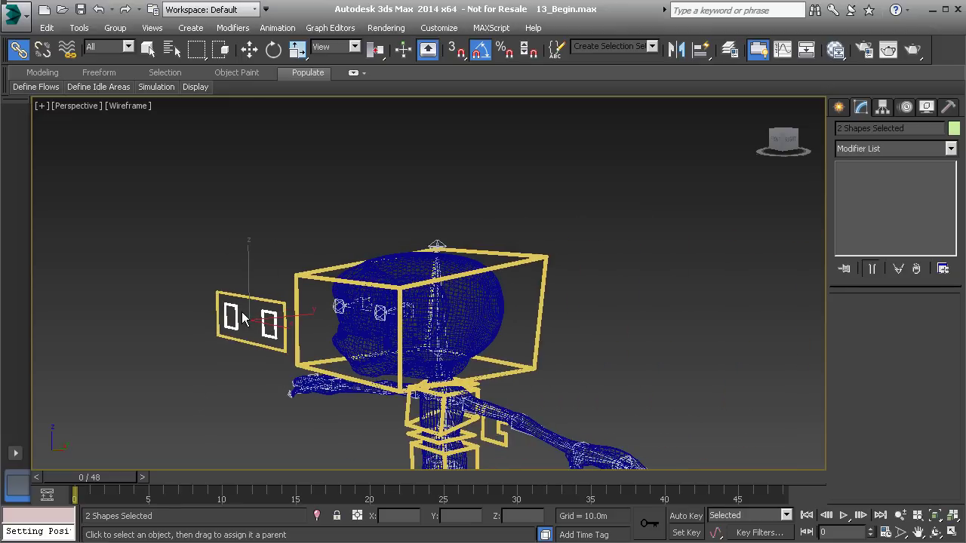
middle_click_drag(232, 285, 213, 239, "alt")
left_click(219, 245)
left_click_drag(212, 221, 304, 457)
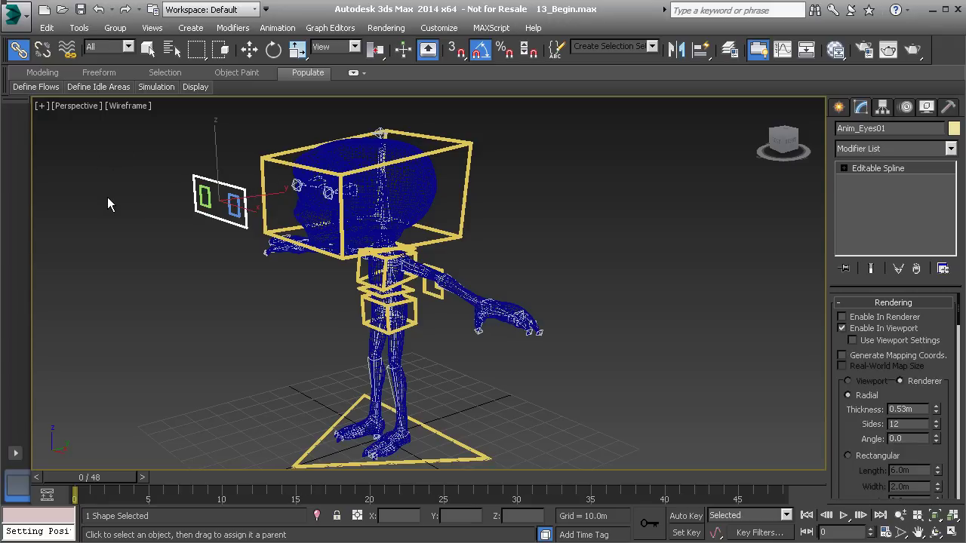
middle_click_drag(107, 197, 90, 259)
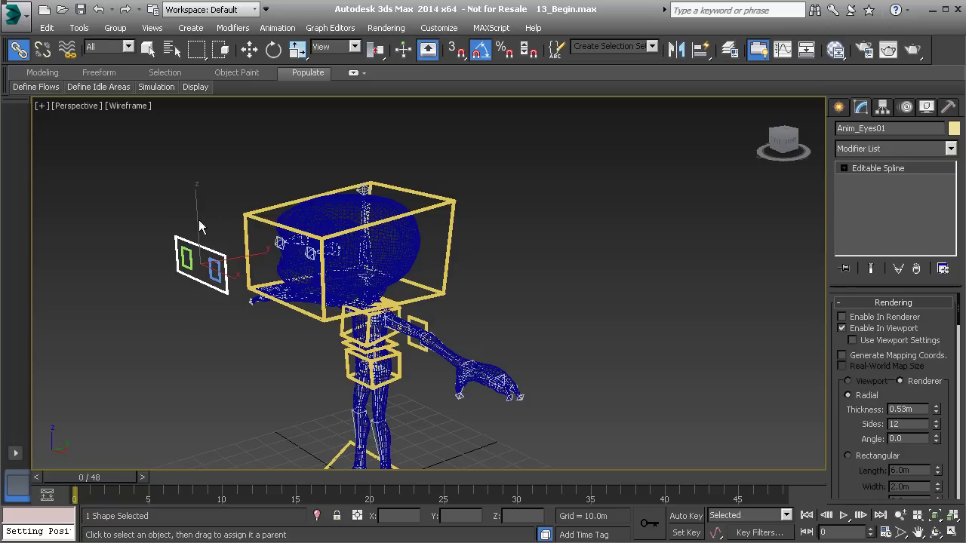
middle_click_drag(190, 276, 211, 267)
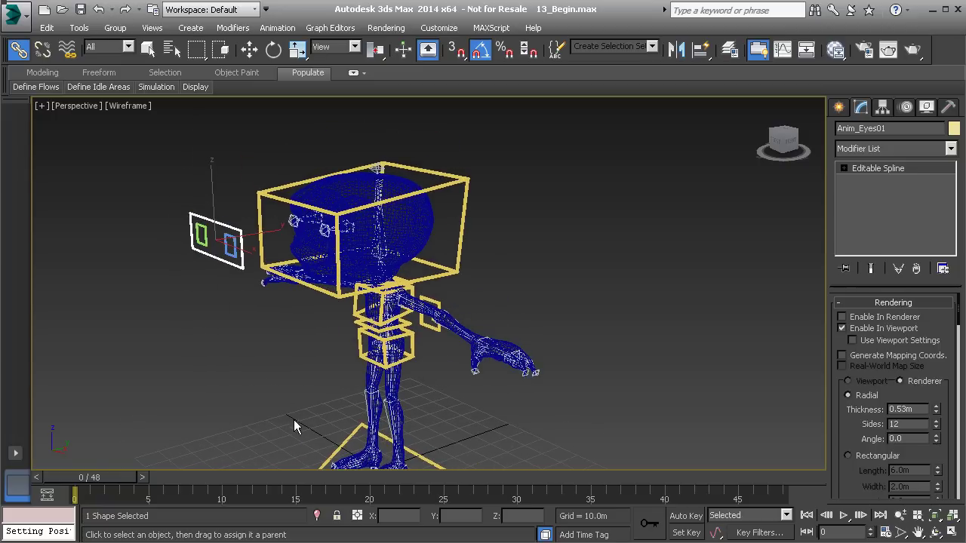
Freeze the transform of the linked Anim_Eyes01 control and accept losing existing constraints or animation.
right_click(138, 182)
left_click(88, 121)
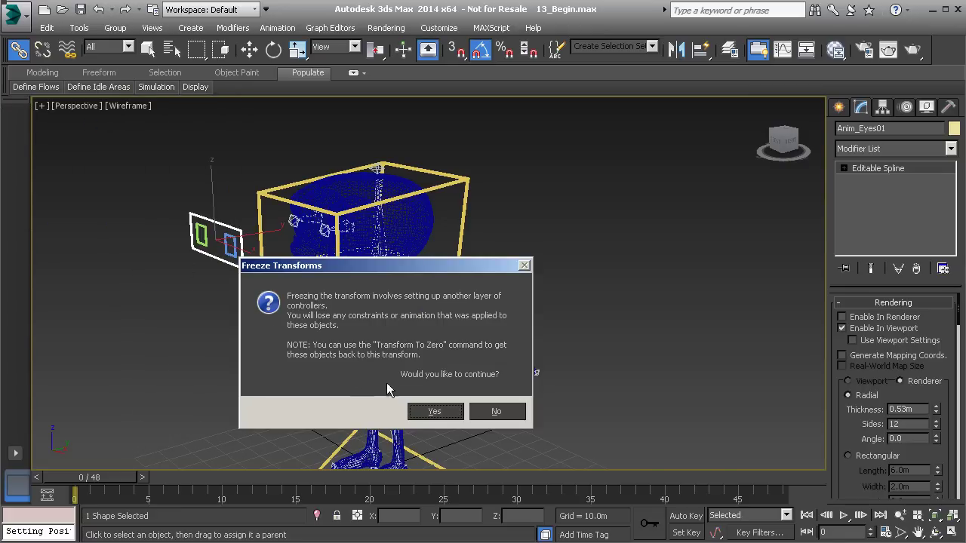
left_click(430, 411)
Add a LookAt constraint to the left eye bone Bn_L_Eye01 with the blue eye control as its target.
middle_click_drag(225, 249, 290, 207)
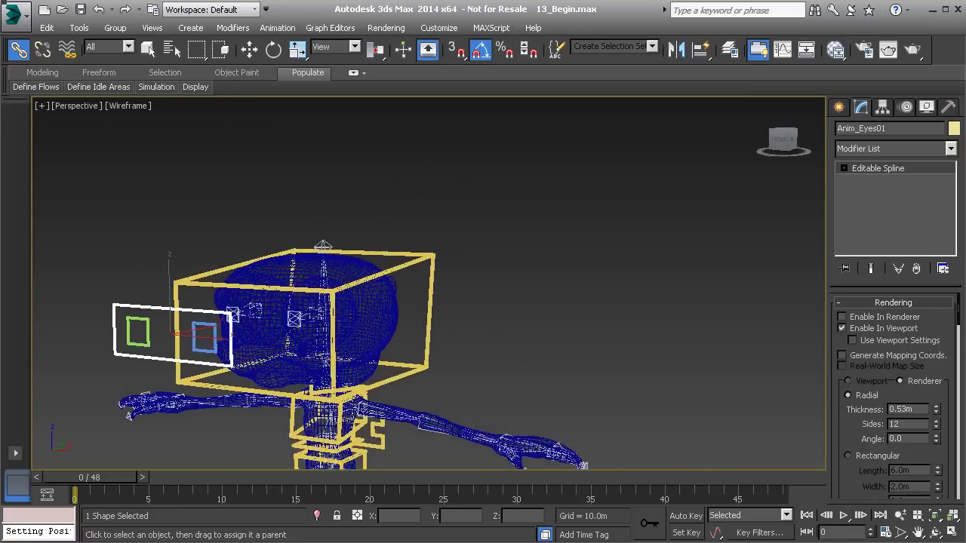
scroll(298, 201, "up", 3)
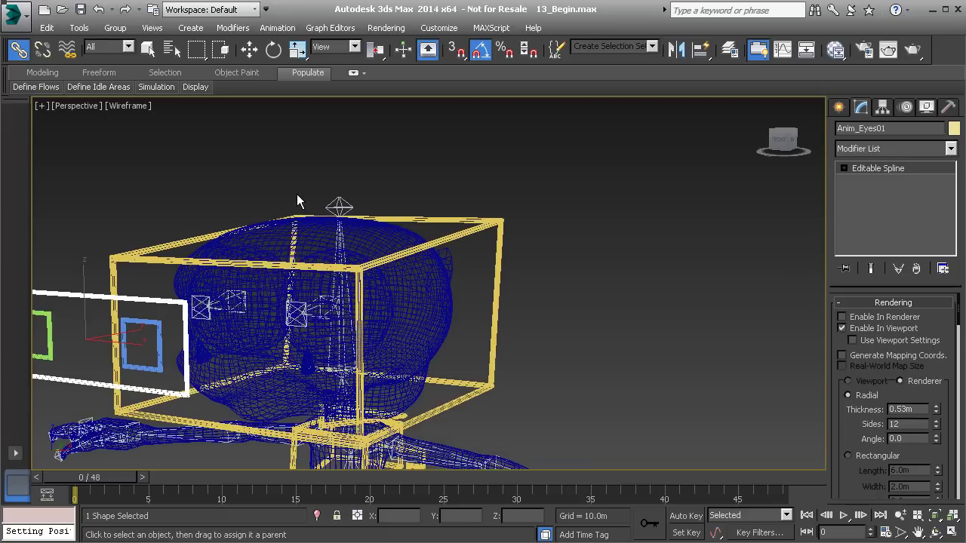
left_click(320, 306)
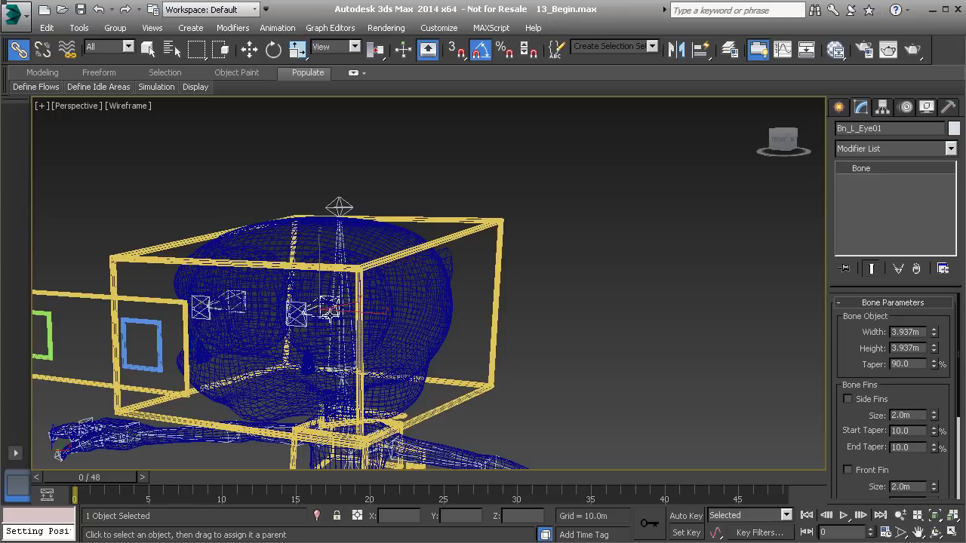
key("w")
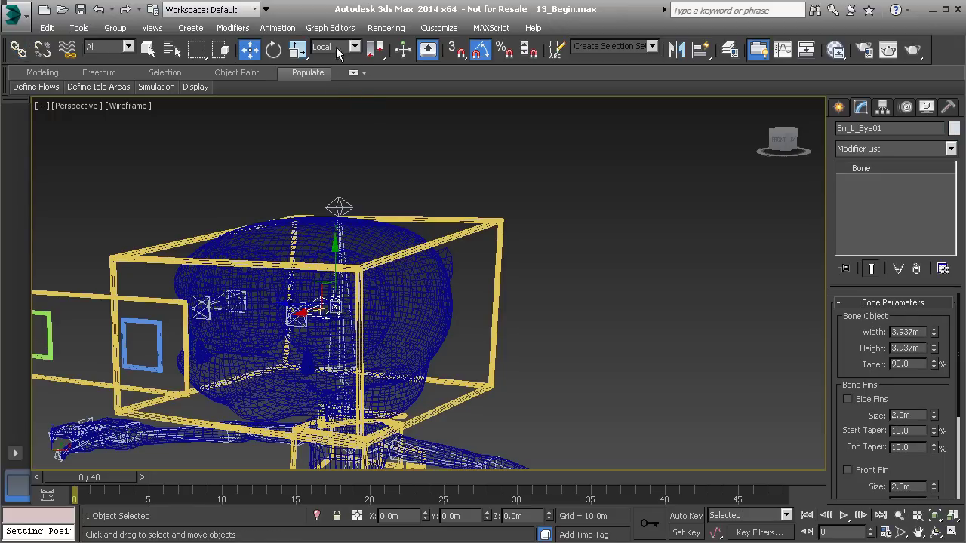
middle_click_drag(433, 249, 370, 230, "alt")
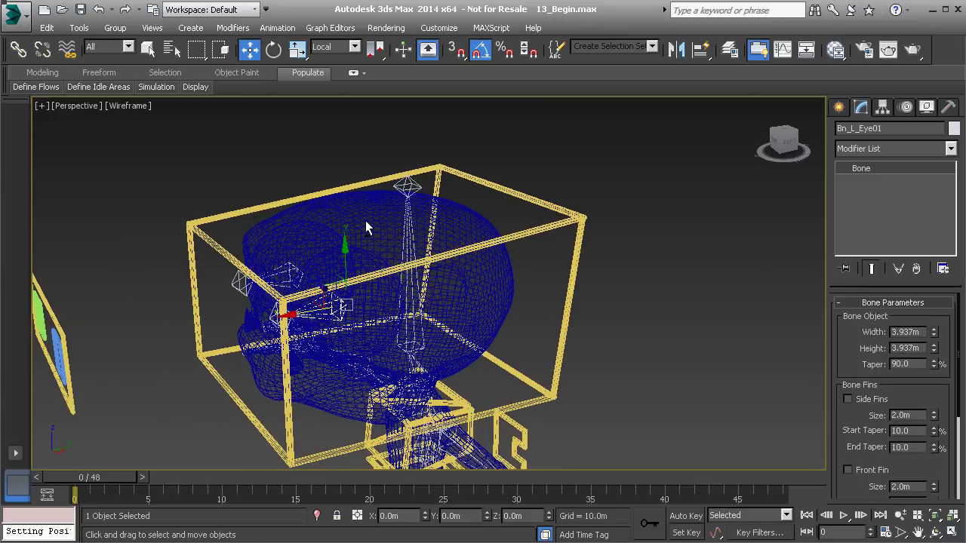
middle_click_drag(338, 329, 306, 298, "alt")
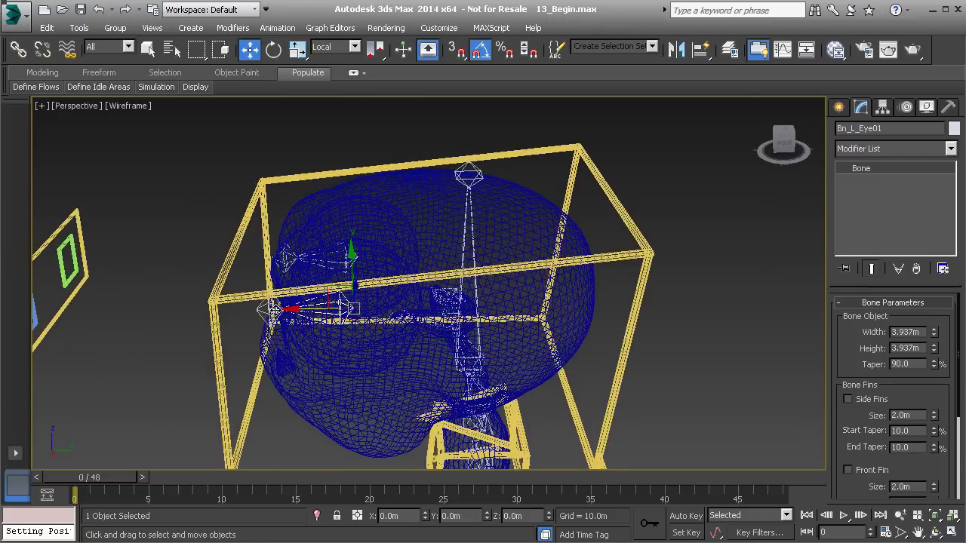
middle_click_drag(141, 304, 189, 304)
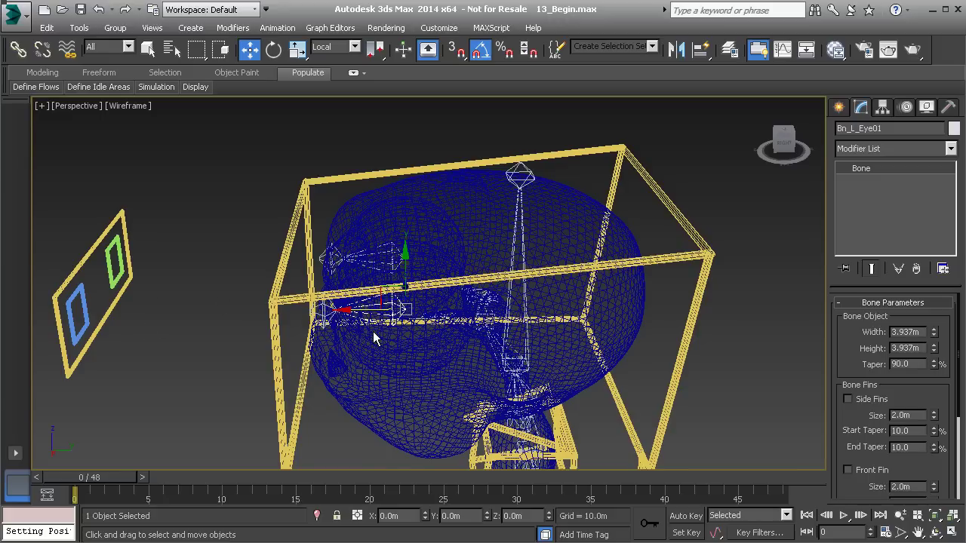
middle_click_drag(314, 326, 285, 311, "alt")
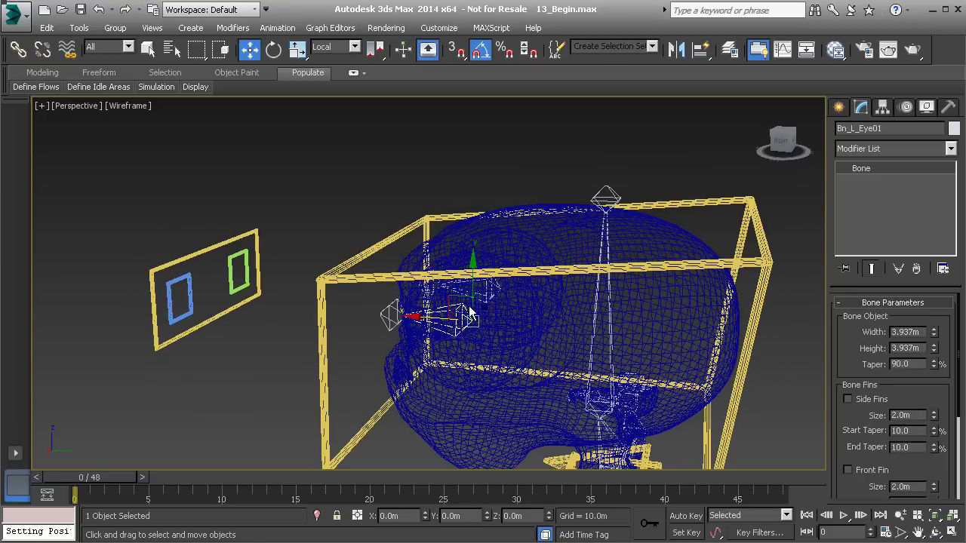
left_click(277, 27)
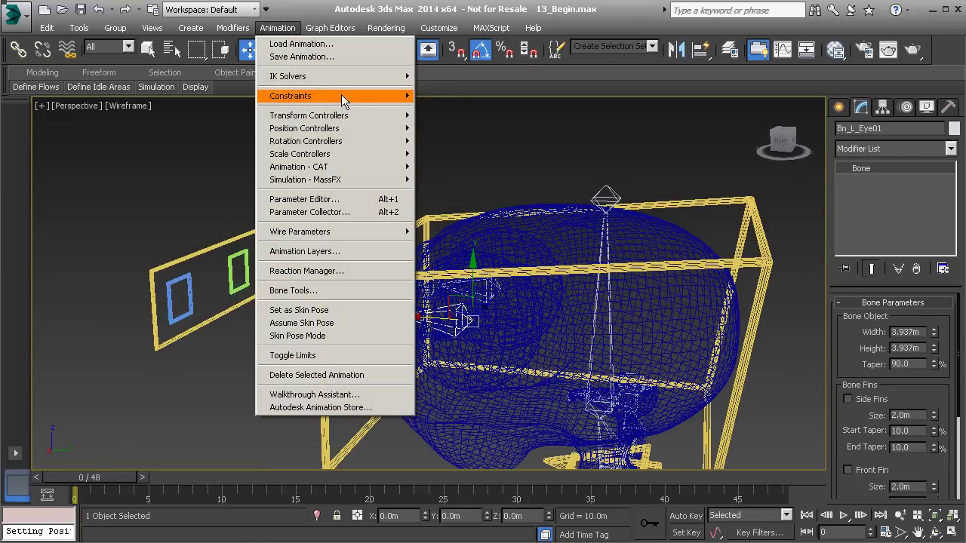
mouse_move(354, 94)
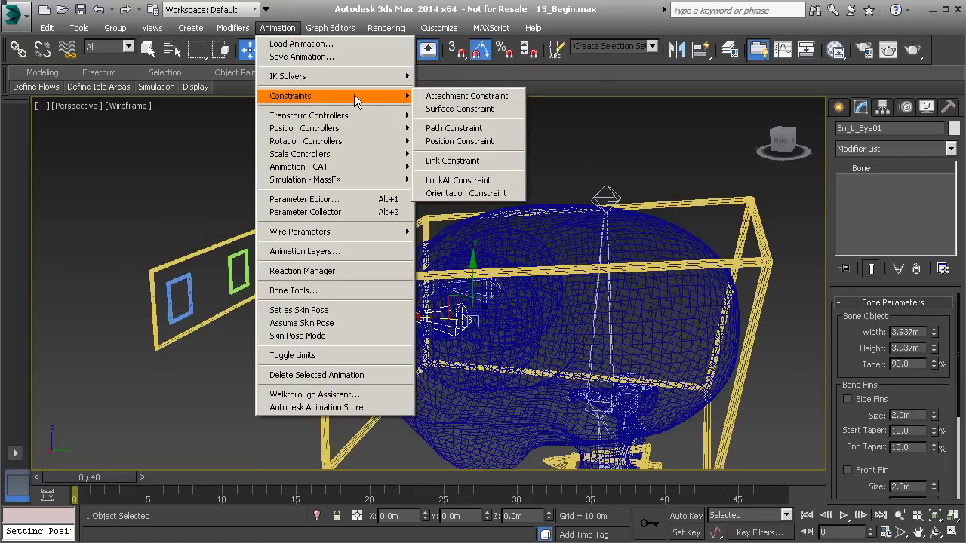
left_click(482, 180)
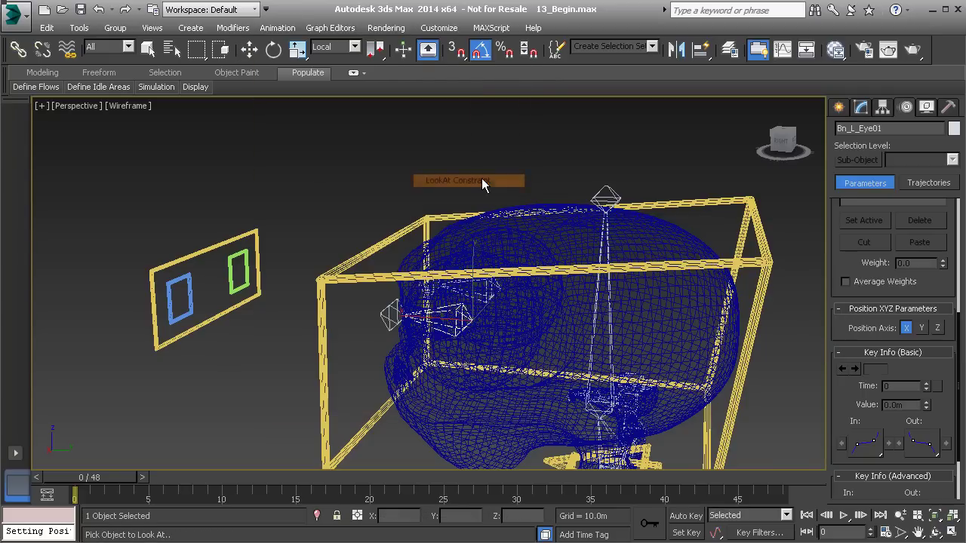
left_click(191, 293)
Examine the constrained left eye bone's orientation from several angles and close up in shaded display.
middle_click_drag(215, 293, 361, 285, "alt")
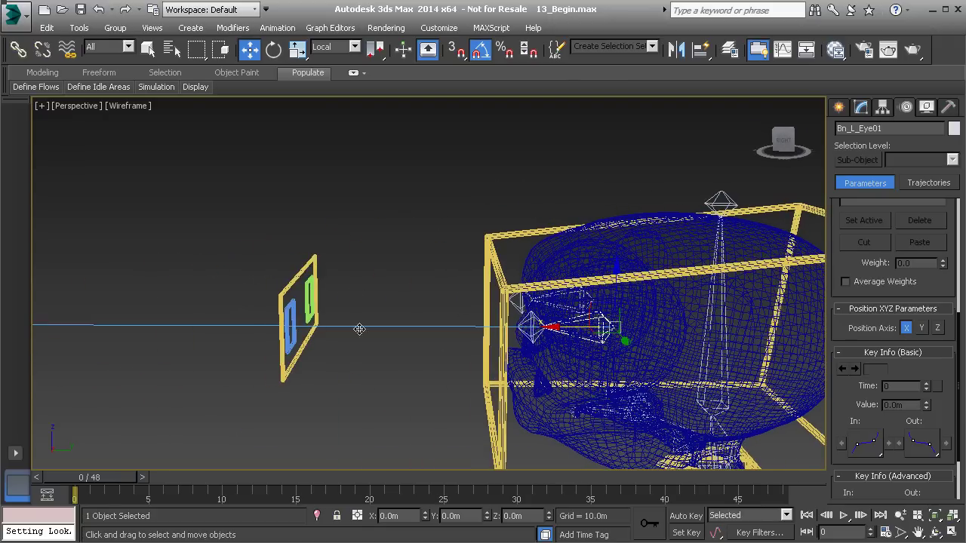
middle_click_drag(295, 322, 507, 339, "alt")
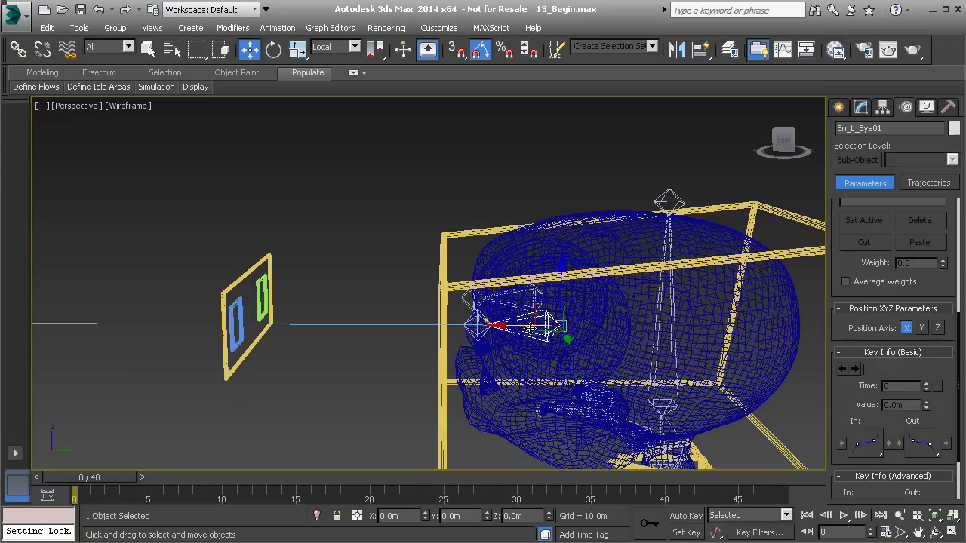
middle_click_drag(486, 320, 545, 288, "alt")
key("F3")
scroll(551, 282, "up", 5)
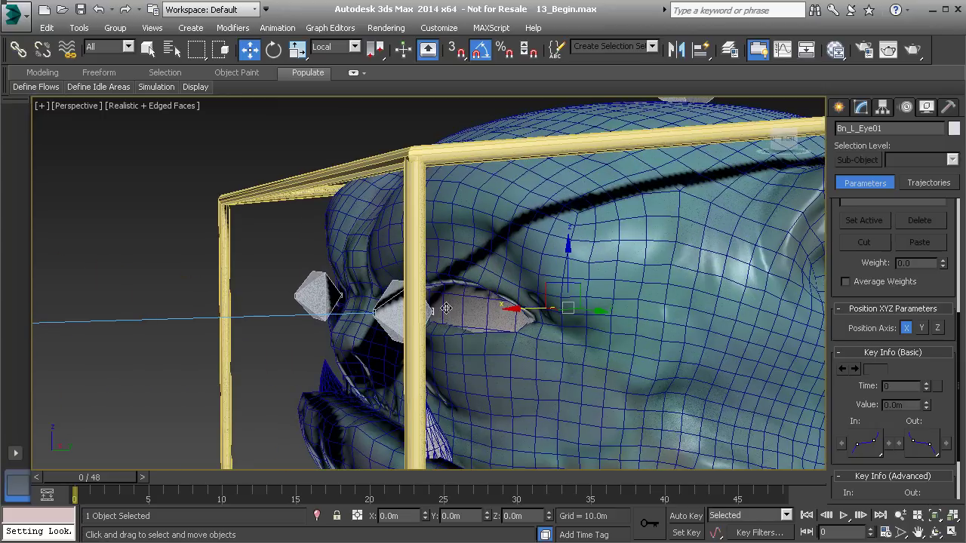
Examine the left eye bone from an angle and look through its rotation list and LookAt constraint settings.
scroll(456, 318, "down", 5)
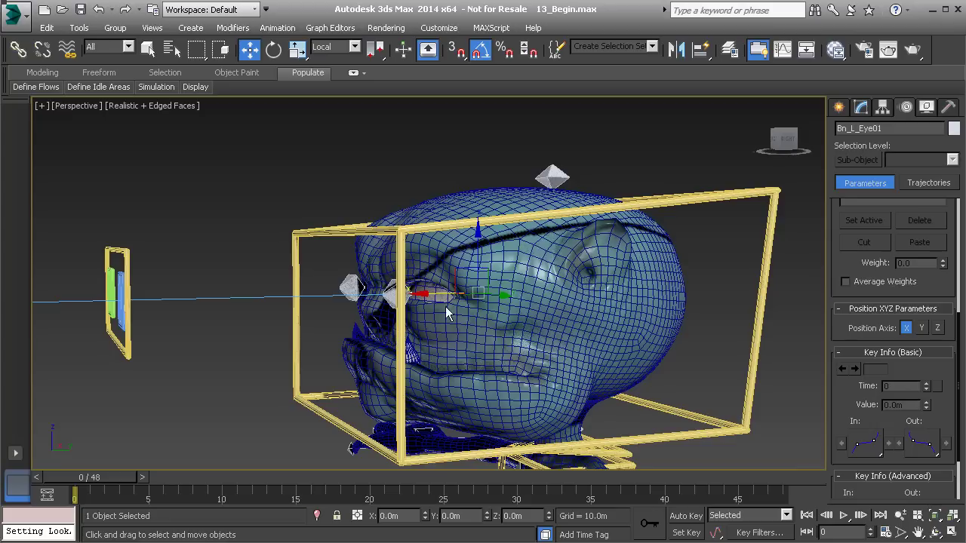
middle_click_drag(449, 312, 443, 310, "alt")
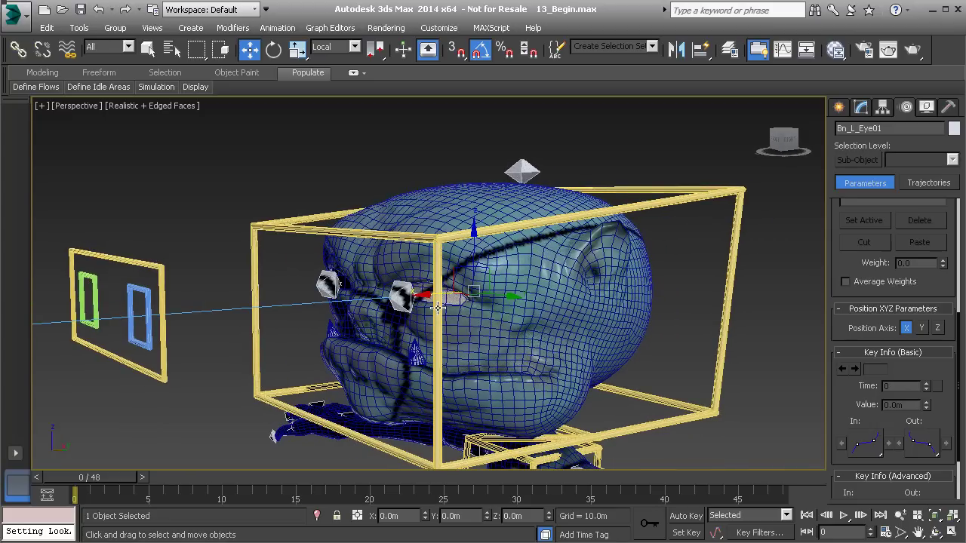
left_click_drag(846, 373, 839, 450)
left_click(894, 264)
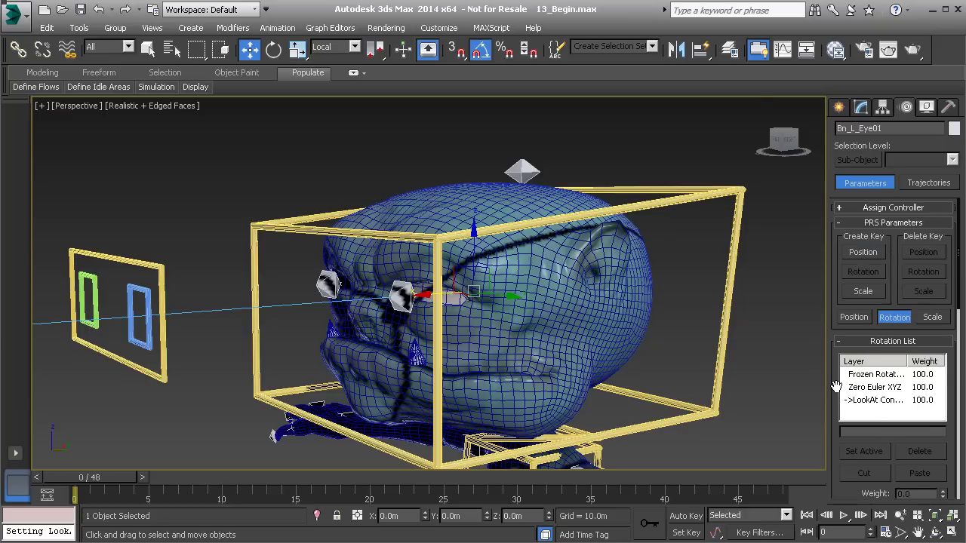
scroll(849, 388, "down", 5)
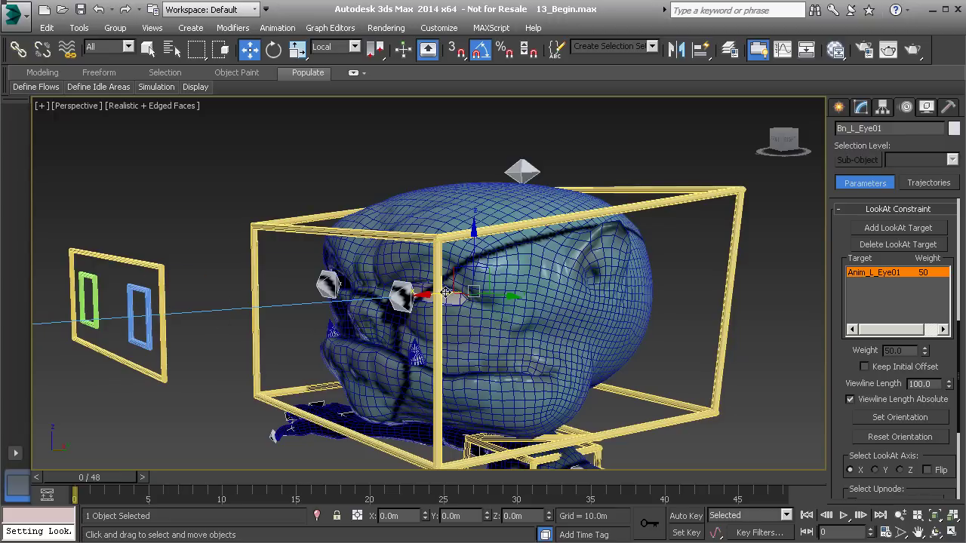
Try moving the blue left eye control to test how the left eye bone follows it.
left_click(148, 292)
middle_click_drag(199, 330, 142, 317, "alt")
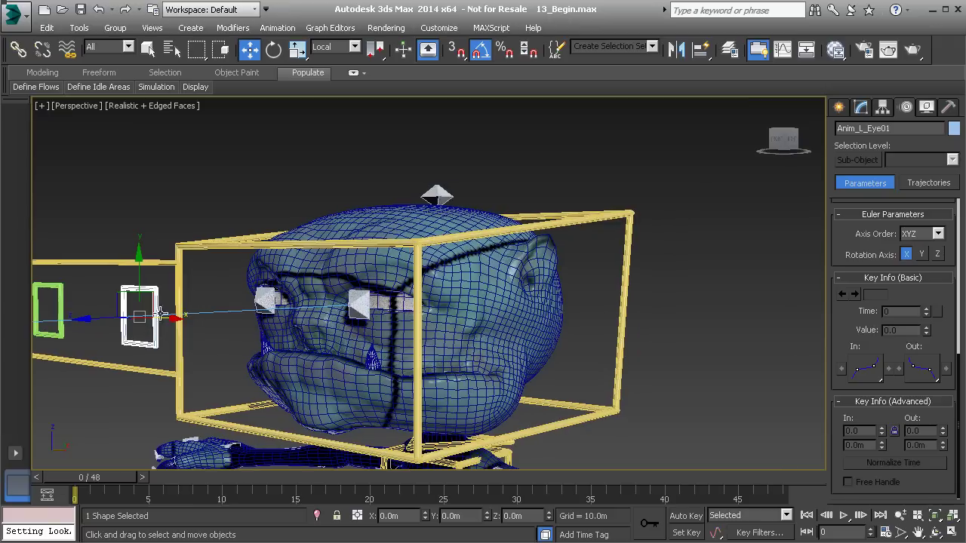
left_click_drag(142, 316, 160, 335)
middle_click_drag(329, 303, 562, 302, "alt")
In wireframe display, set the left eye bone's LookAt constraint upnode control to LookAt with source axis Z.
key("F3")
left_click(511, 271)
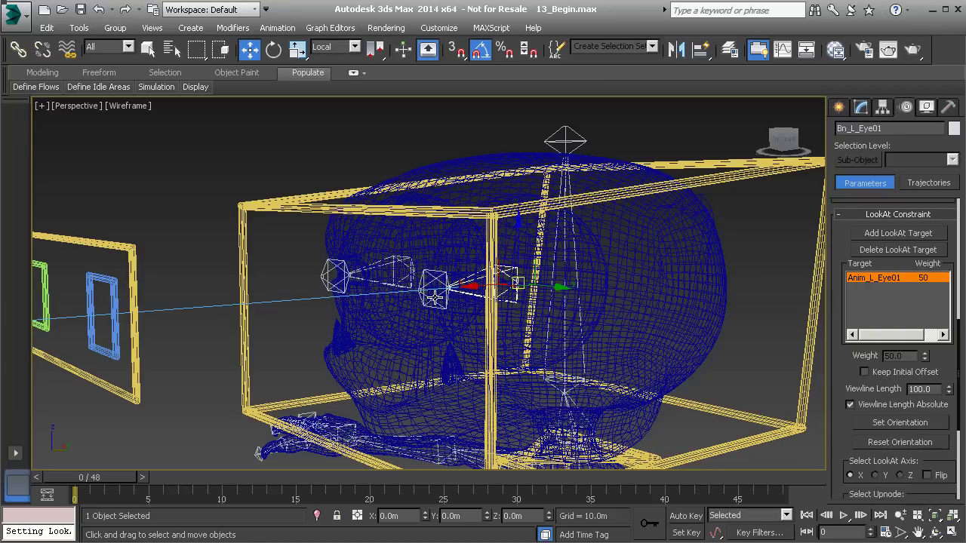
left_click_drag(834, 442, 847, 323)
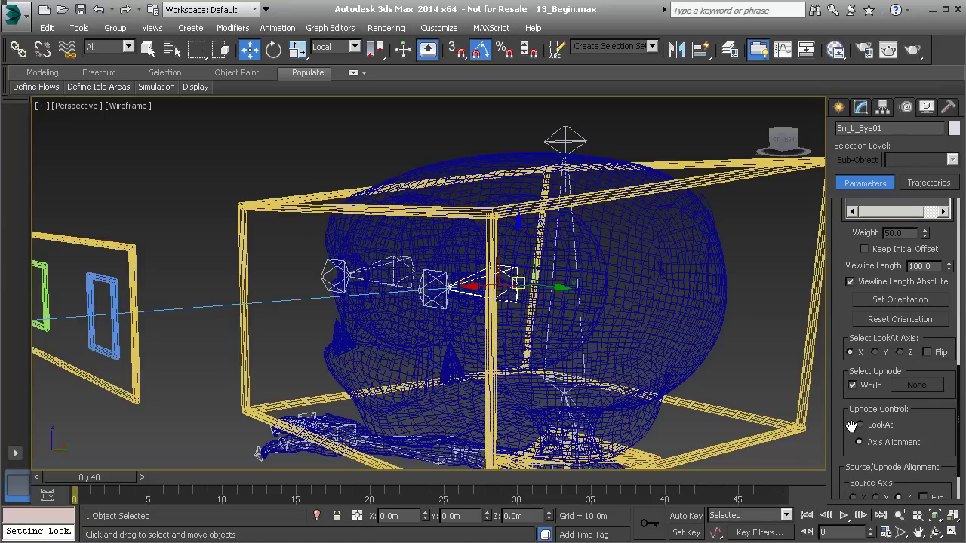
left_click_drag(850, 441, 846, 382)
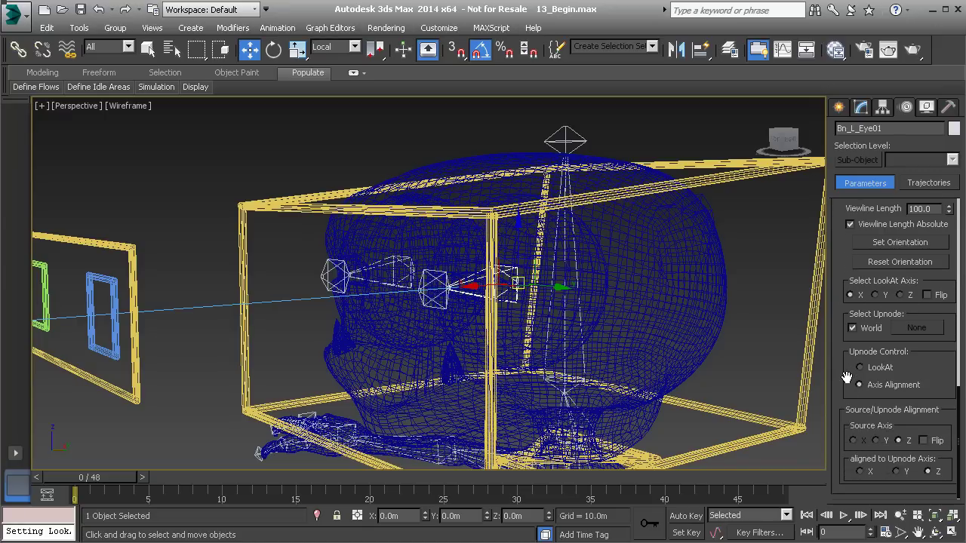
left_click(905, 442)
left_click(876, 369)
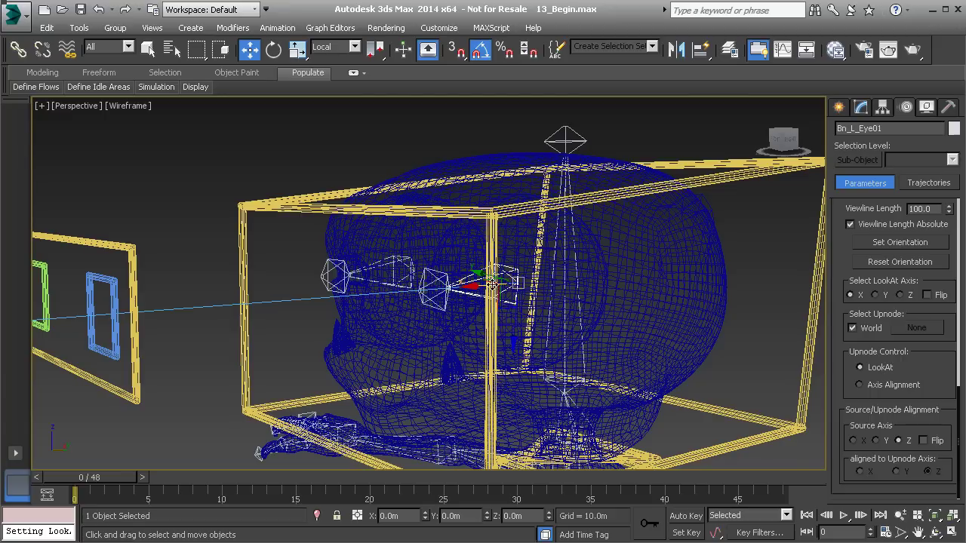
middle_click_drag(483, 317, 513, 317, "alt")
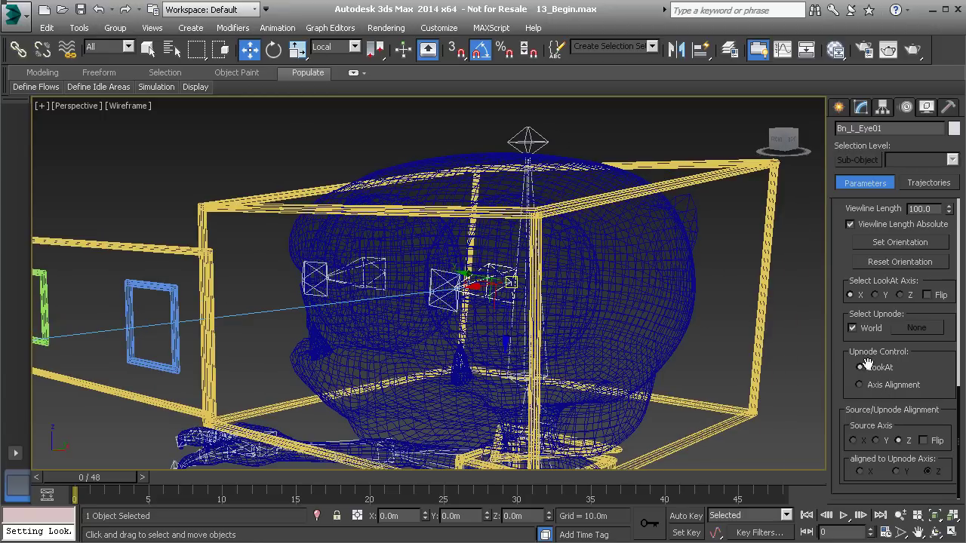
middle_click_drag(440, 287, 219, 299, "alt")
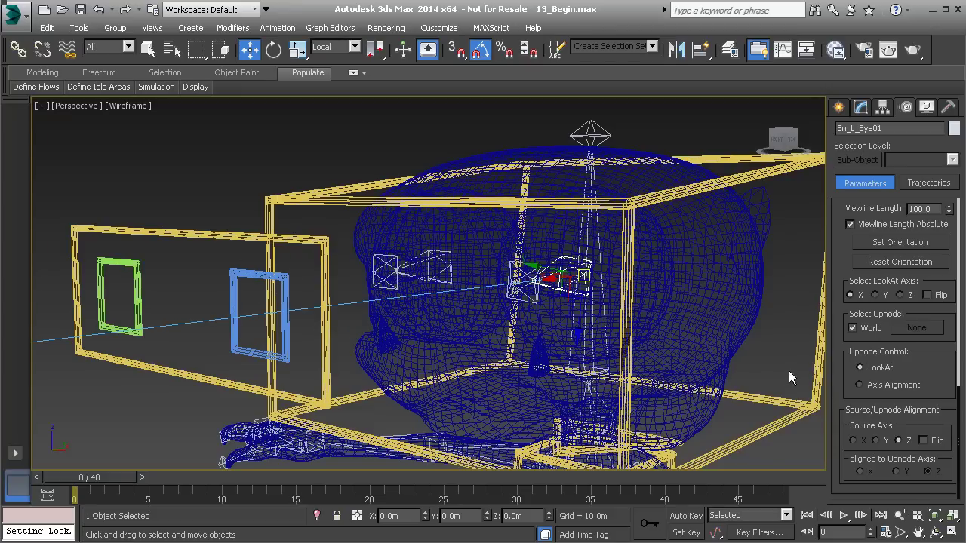
middle_click_drag(573, 277, 598, 283, "alt")
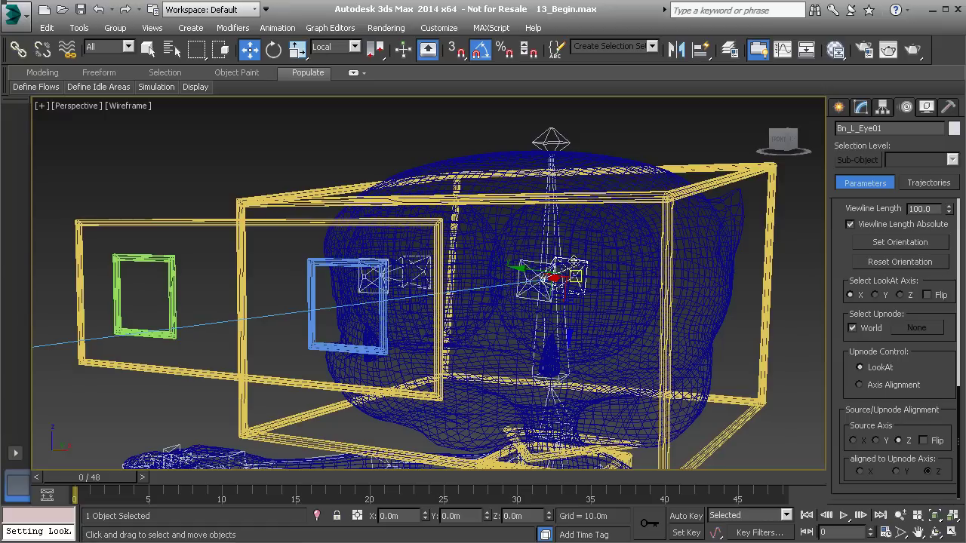
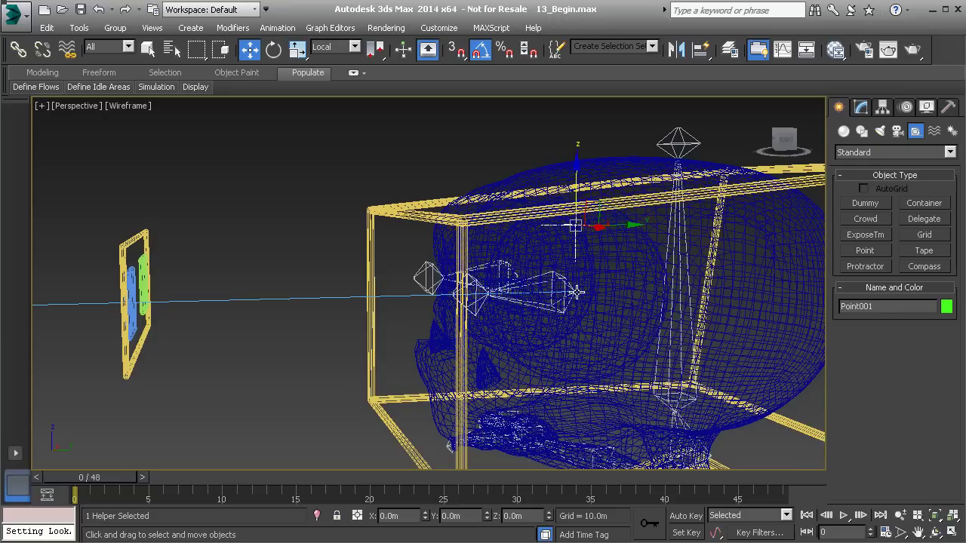
Adjust the height of the point helper above the left eye bone and clone it as a copy.
left_click_drag(577, 176, 577, 167)
right_click(577, 167)
middle_click_drag(506, 236, 550, 257, "alt")
key("ctrl+v")
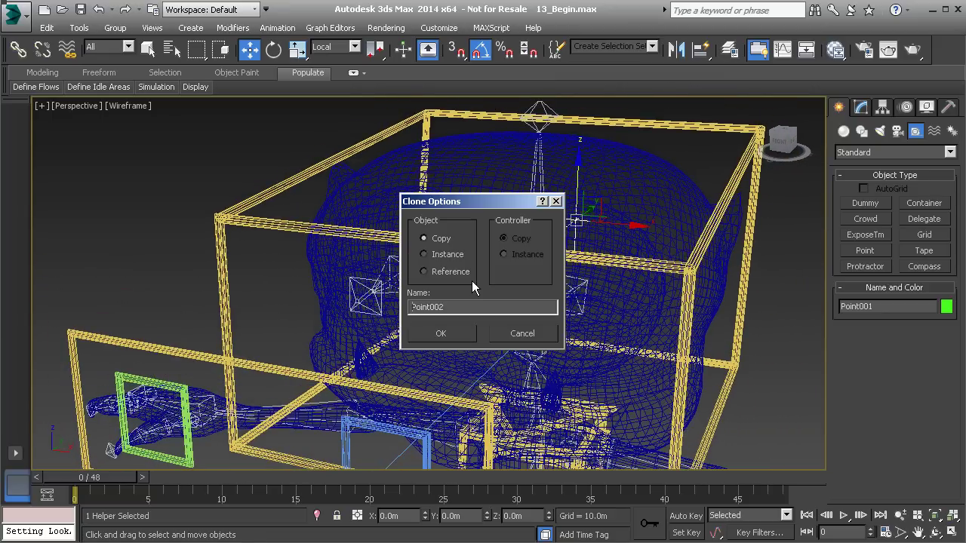
left_click(445, 335)
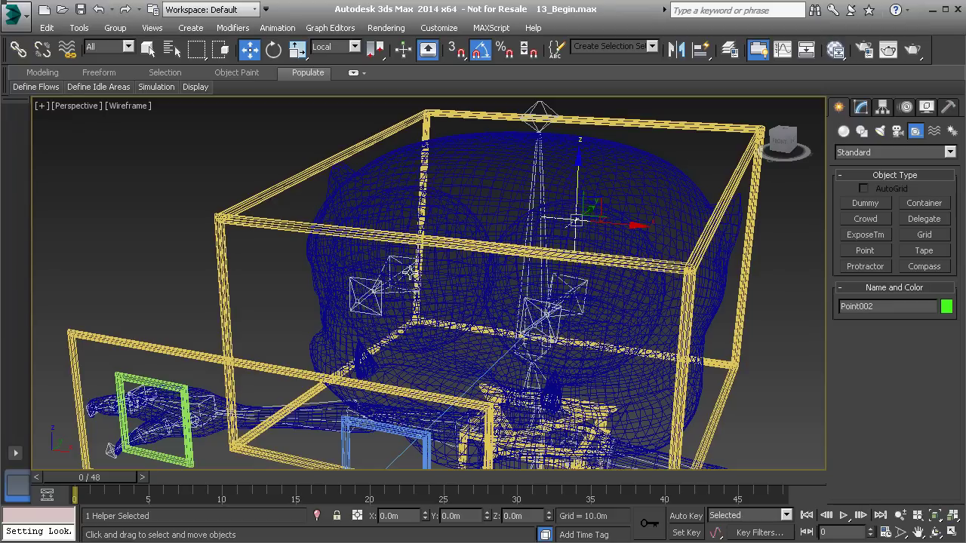
Align the copied point helper to the right eye bone and raise it above that eye.
left_click(409, 272)
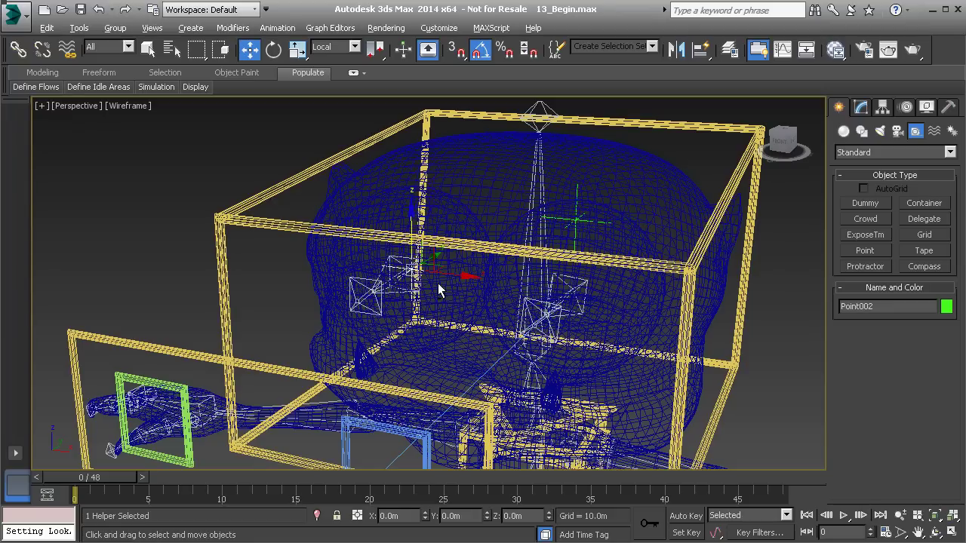
middle_click_drag(410, 213, 414, 249, "alt")
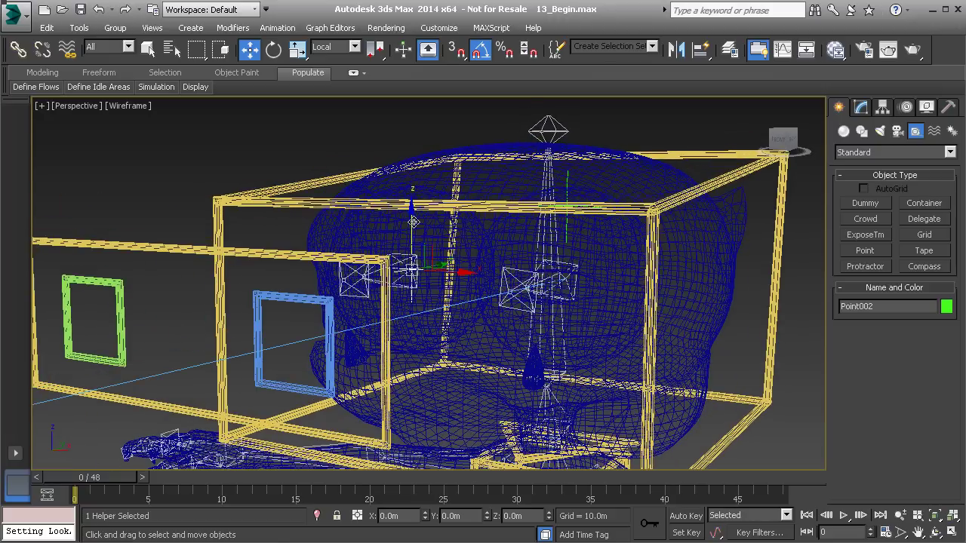
left_click_drag(412, 227, 412, 166)
middle_click_drag(411, 166, 531, 238, "alt")
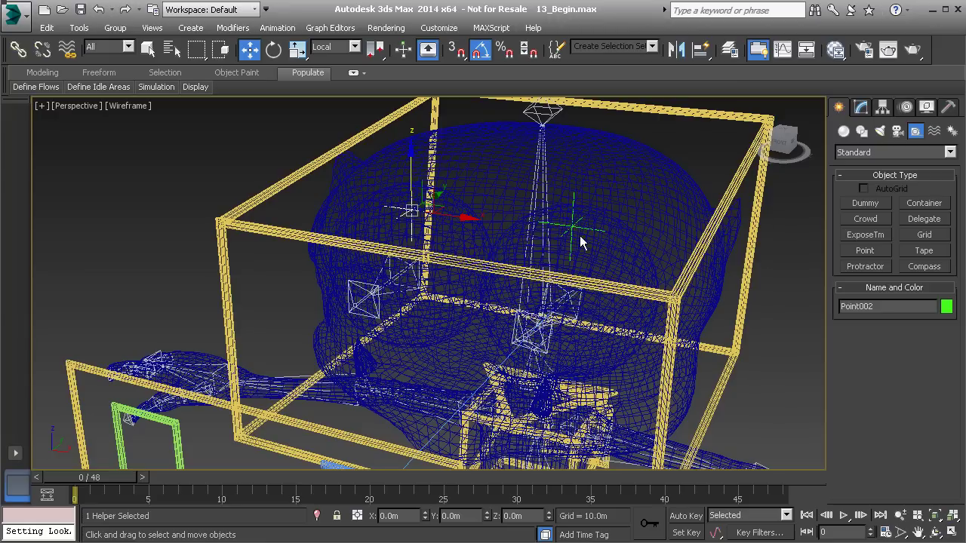
Use 3D pivot snapping to match the right helper's height to the left eye helper's pivot.
right_click(460, 50)
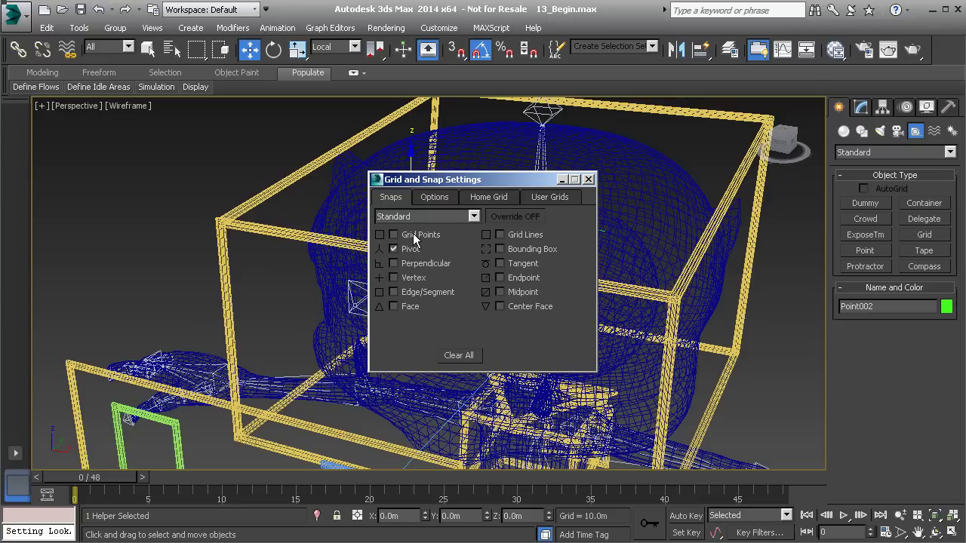
left_click(586, 182)
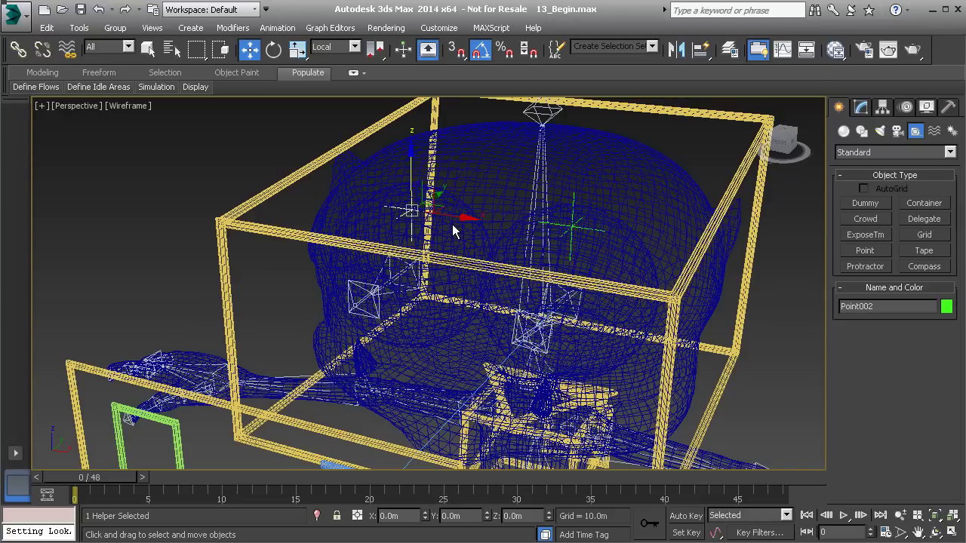
key("s")
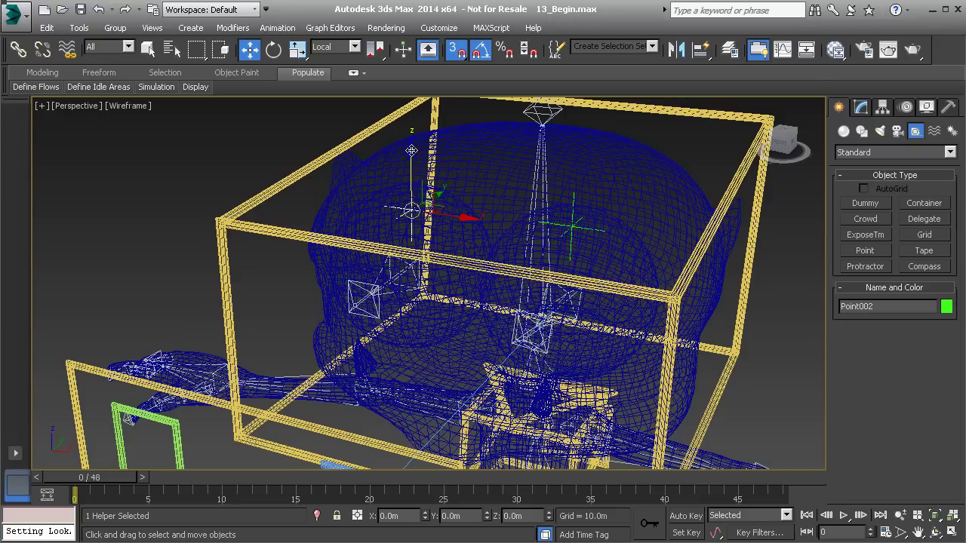
left_click_drag(411, 151, 577, 228)
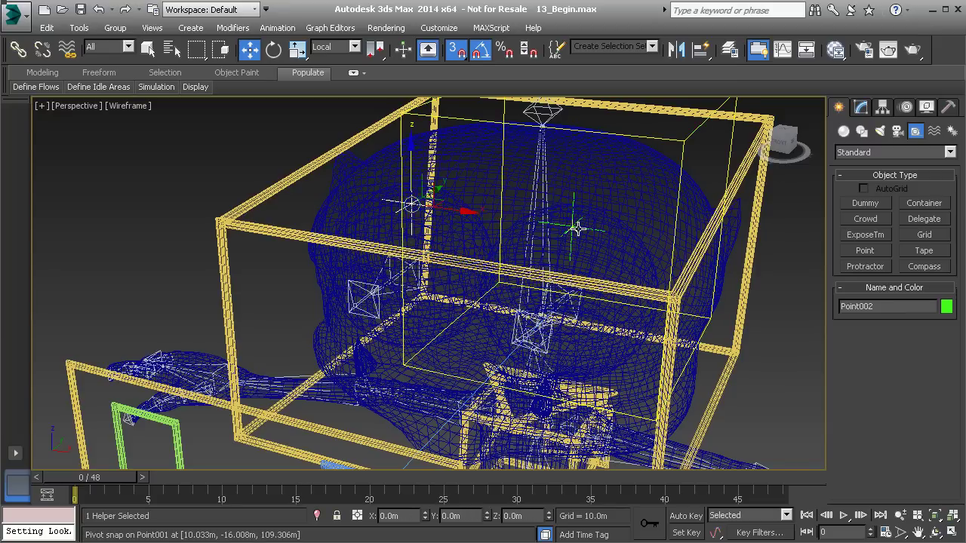
Disable the Pivot snap option and turn off 3D snapping.
right_click(457, 50)
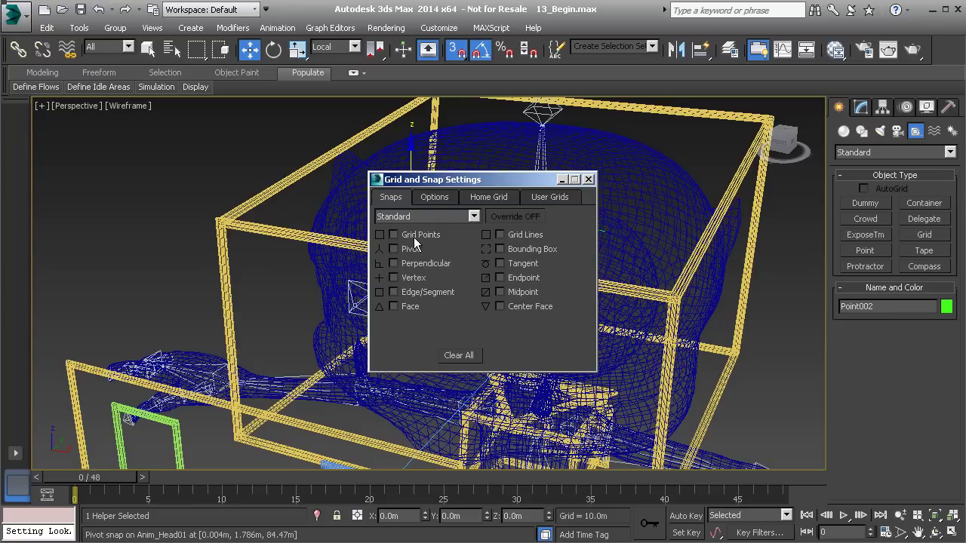
left_click(588, 181)
middle_click_drag(476, 261, 425, 279, "alt")
key("s")
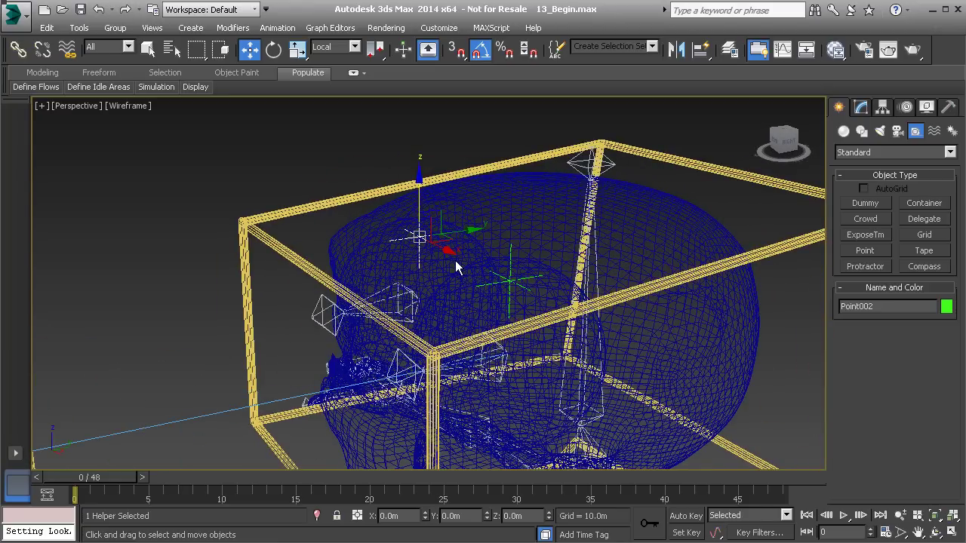
Rename the point helper above the left eye as UpNode_L_Eye01 and copy that name.
middle_click_drag(474, 300, 458, 279, "alt")
left_click(548, 265)
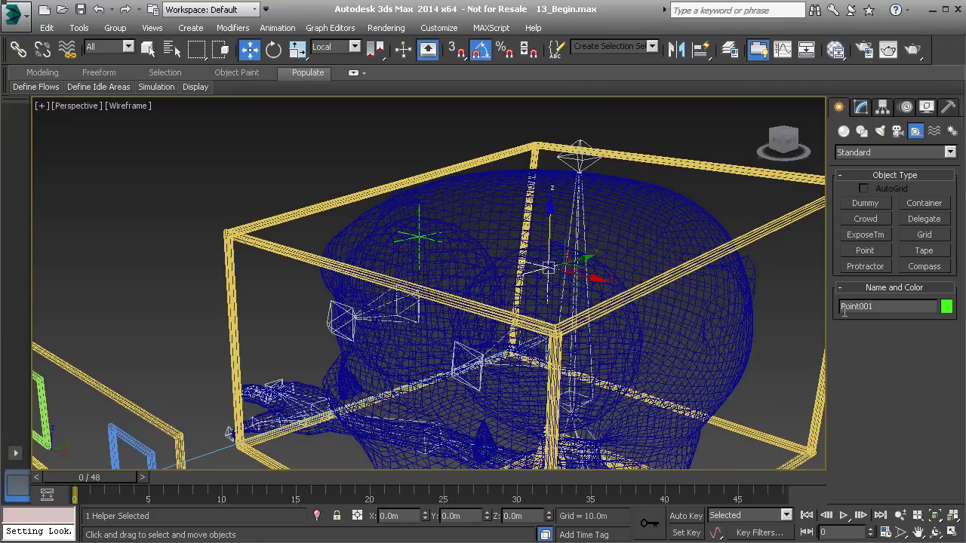
left_click(872, 304)
type("UpNode_L_Eye01")
left_click(883, 308)
key("ctrl+c")
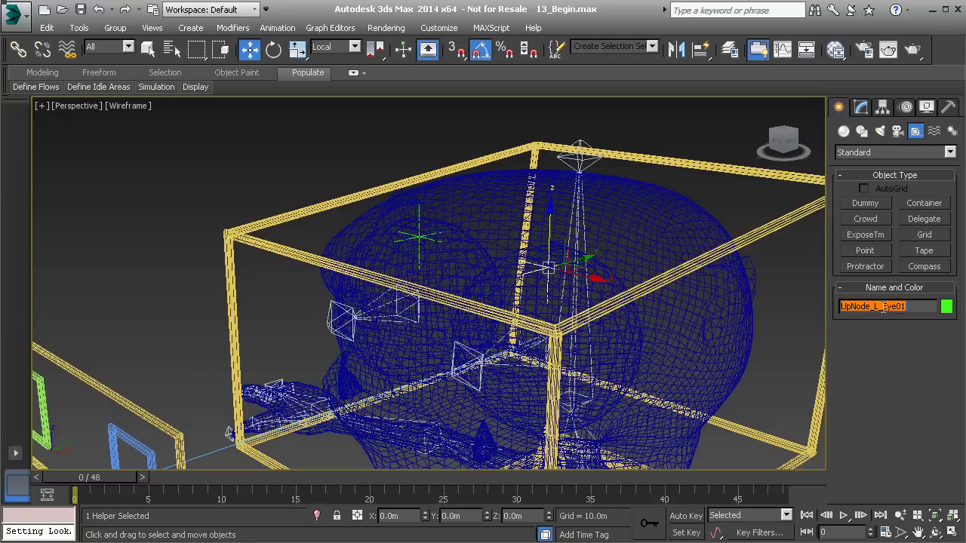
Paste the copied UpNode_L_Eye01 name into the name of the point helper above the right eye.
left_click(419, 236)
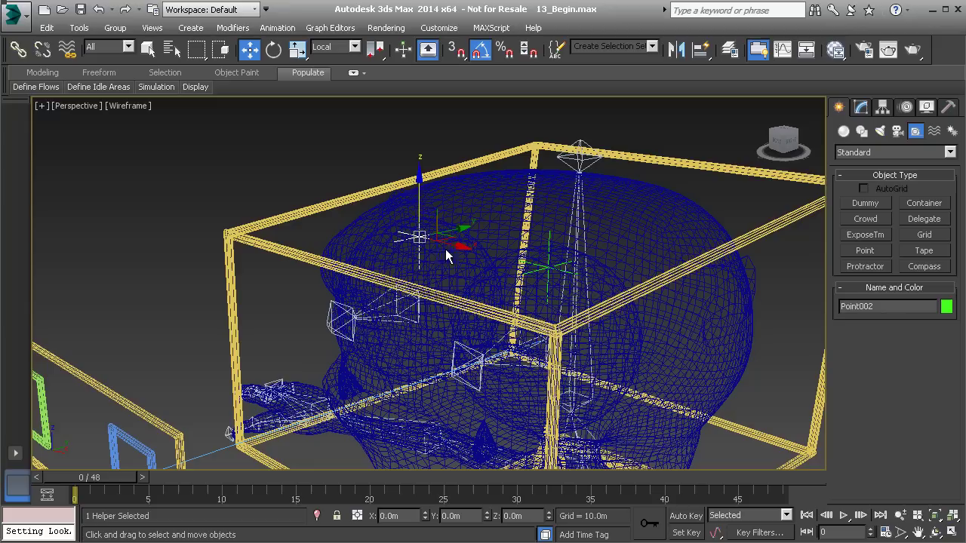
left_click(872, 307)
key("ctrl+v")
Link both eye upnode helpers to the head bone.
middle_click_drag(489, 289, 368, 233, "alt")
left_click(504, 270, "ctrl")
left_click(18, 49)
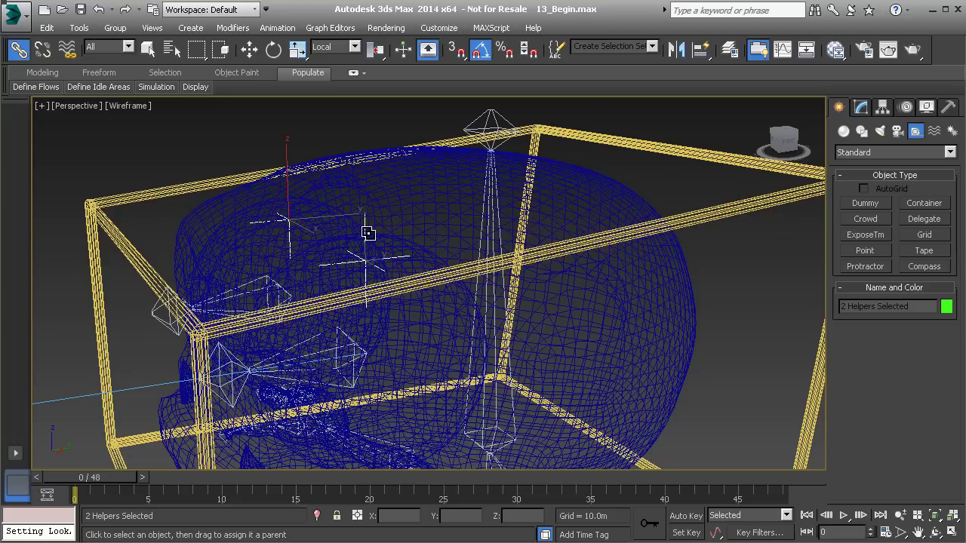
left_click_drag(368, 232, 483, 229)
middle_click_drag(483, 229, 478, 263, "alt")
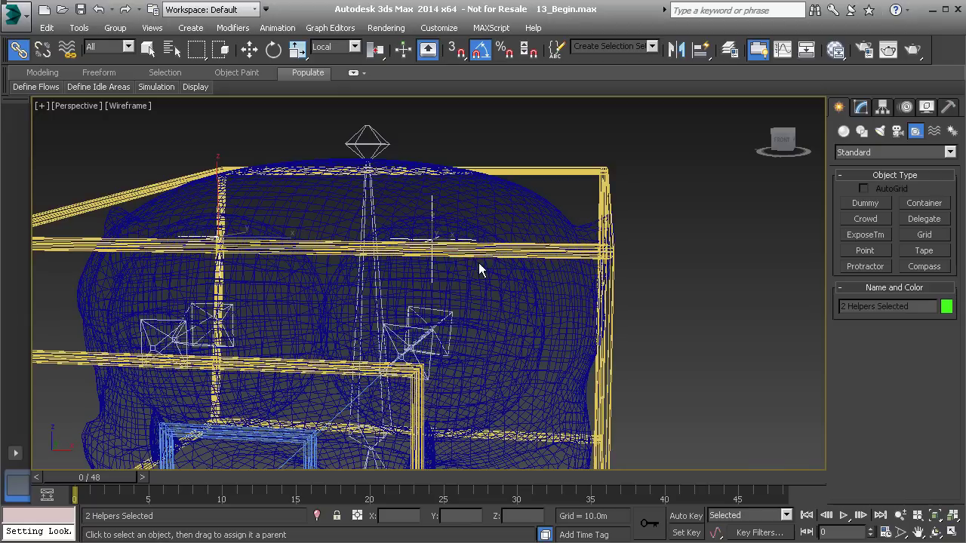
Set the left eye bone's LookAt source axis to Y and use UpNode_L_Eye01 instead of World as its upnode.
left_click(452, 315)
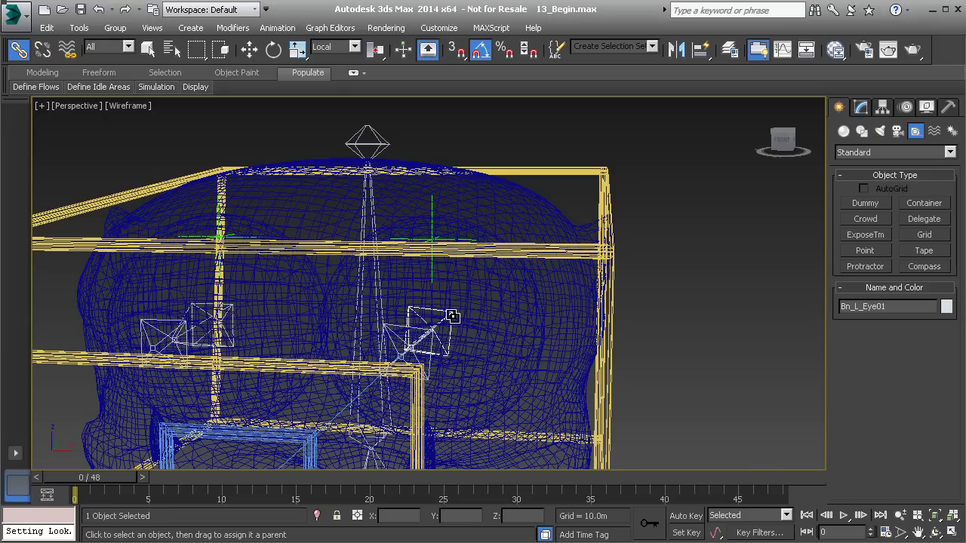
left_click(905, 107)
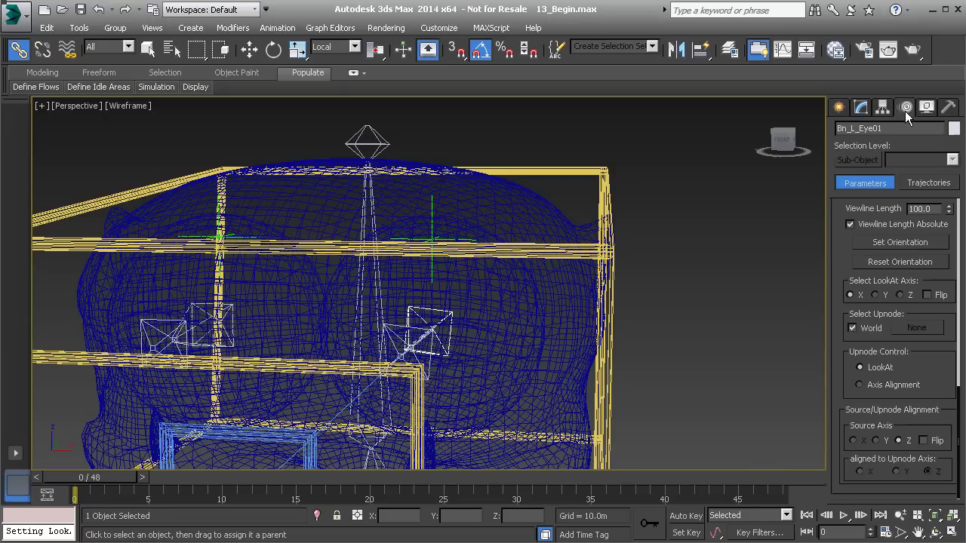
left_click_drag(840, 351, 839, 356)
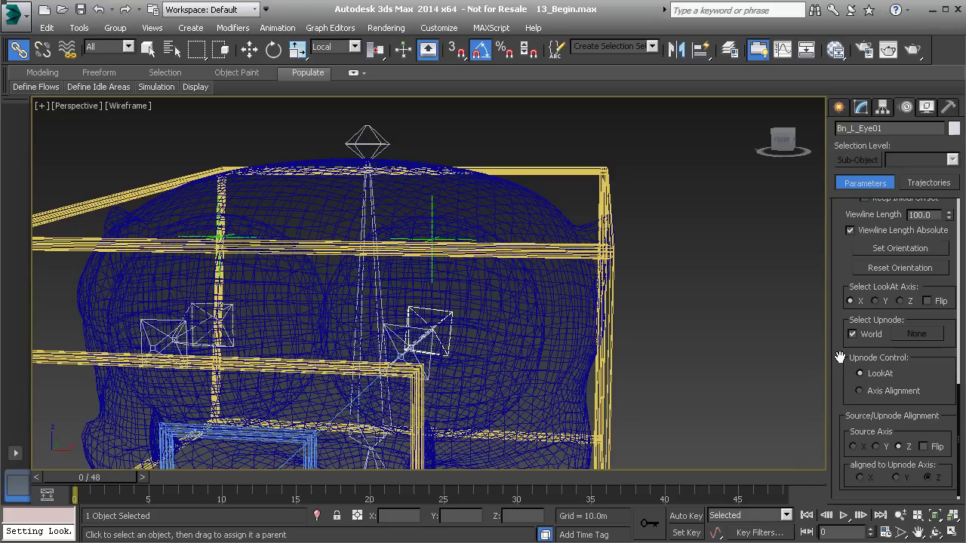
left_click(876, 446)
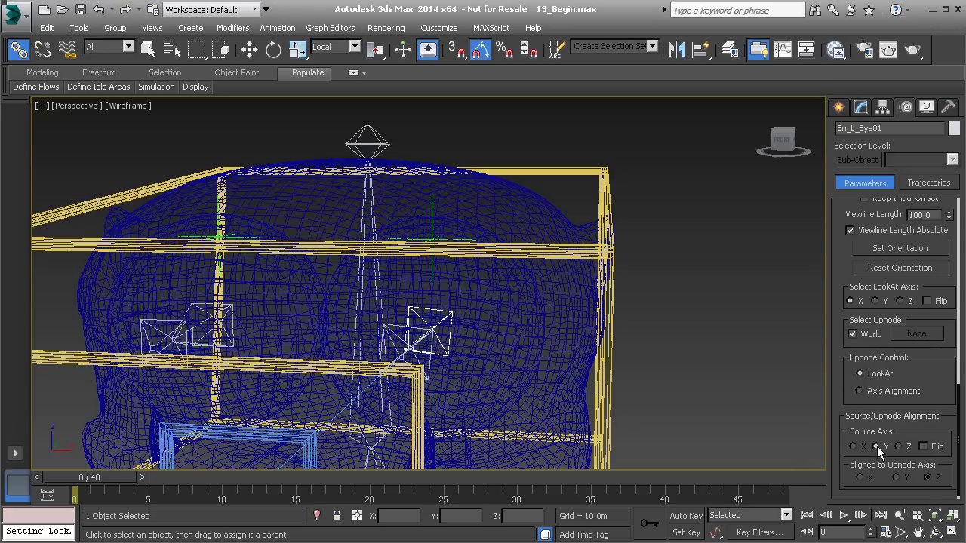
left_click(852, 335)
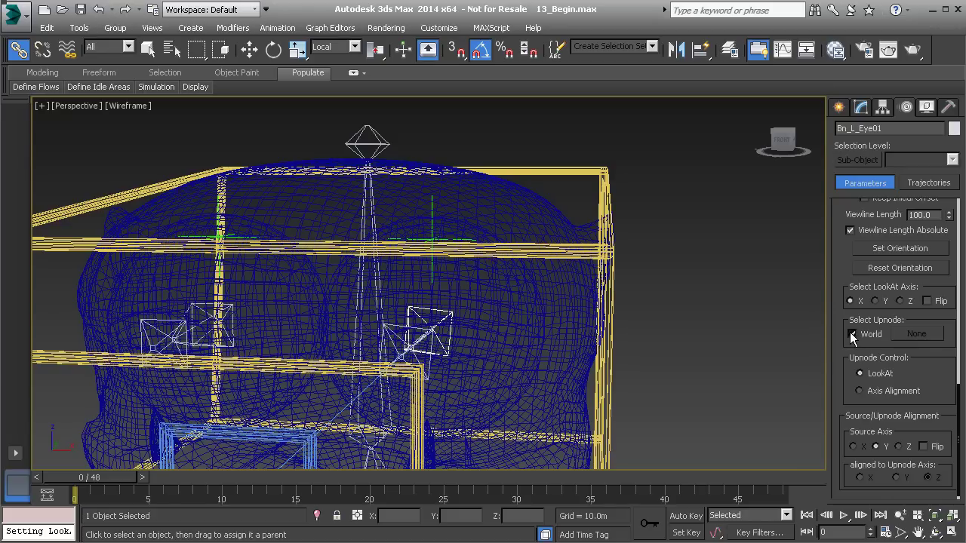
left_click(917, 335)
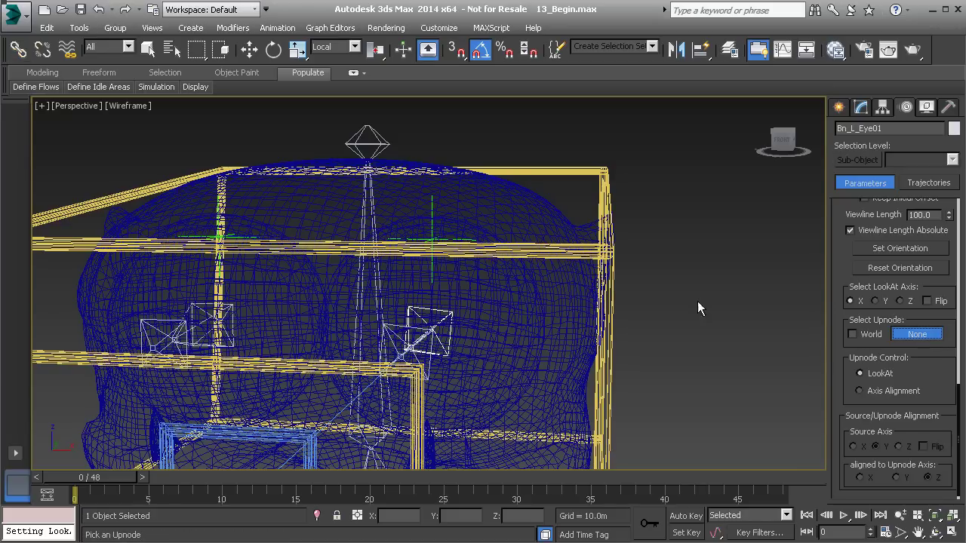
left_click(433, 210)
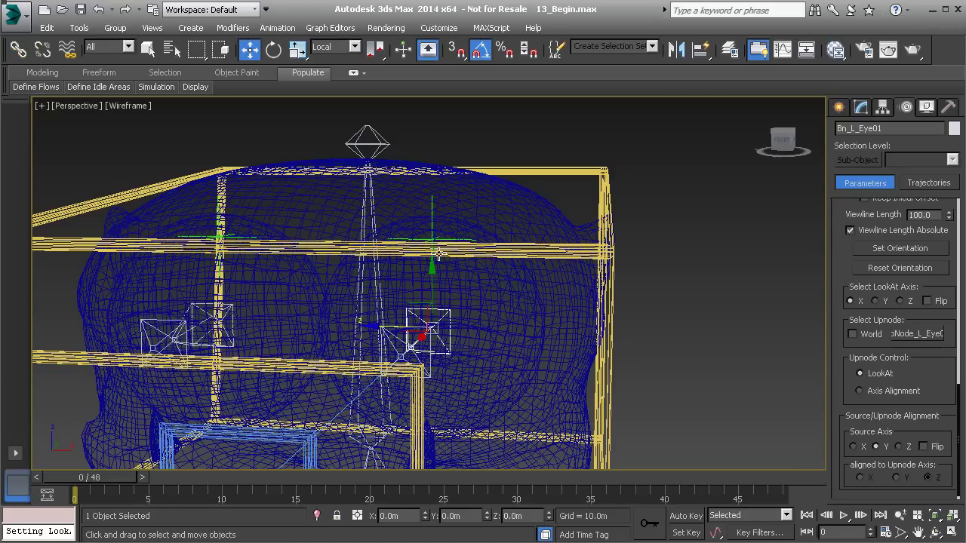
Show the model shaded and turn off Viewline Length Absolute in the left eye bone's LookAt constraint.
middle_click_drag(481, 340, 468, 343, "alt")
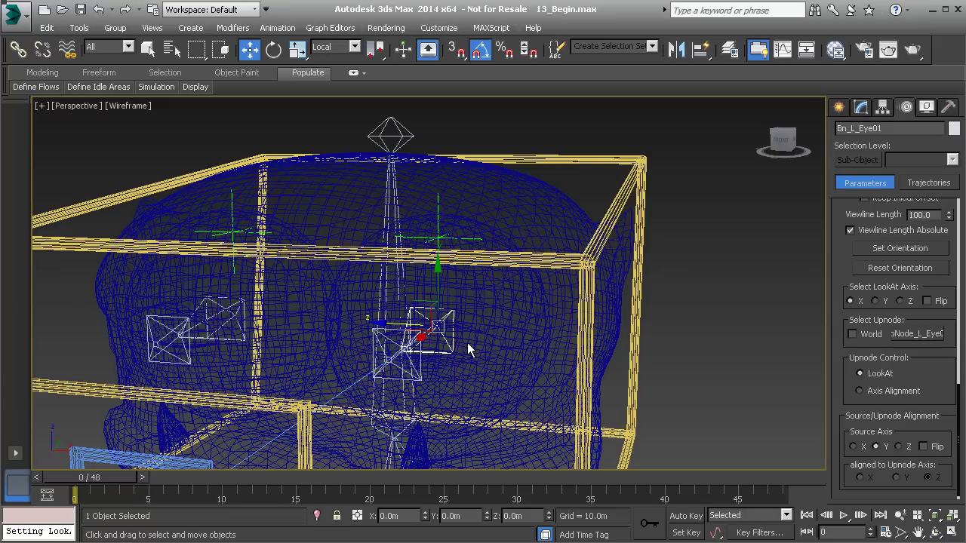
key("F3")
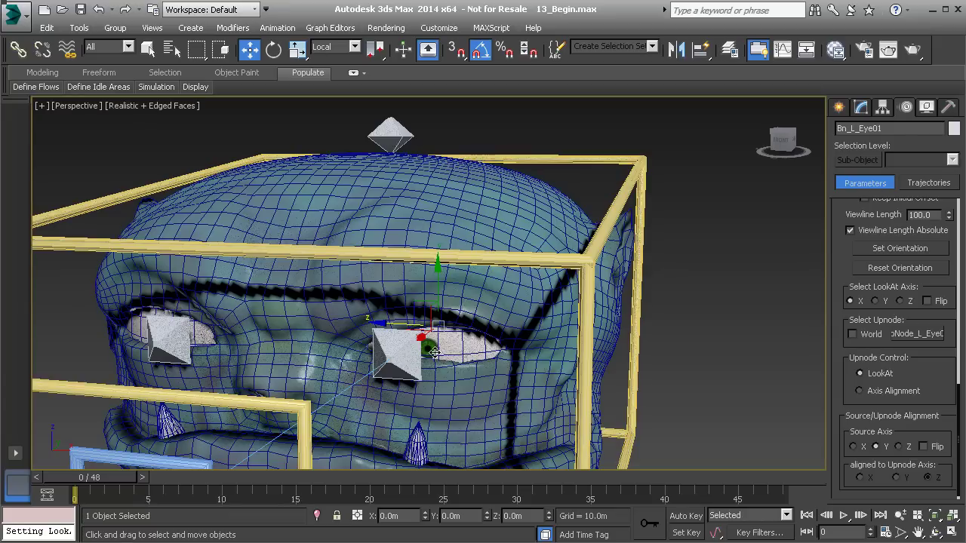
scroll(445, 346, "down", 5)
middle_click_drag(403, 345, 408, 355, "alt")
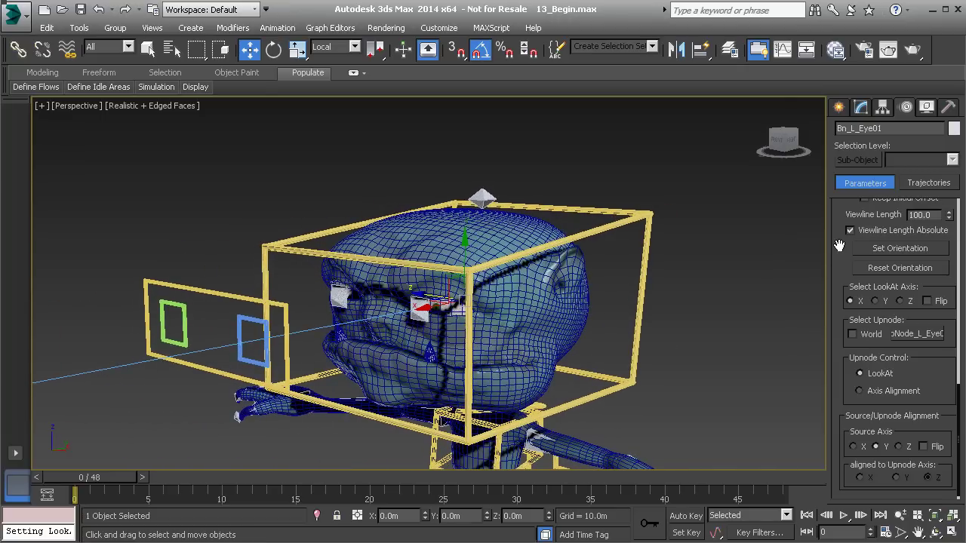
left_click_drag(837, 244, 852, 342)
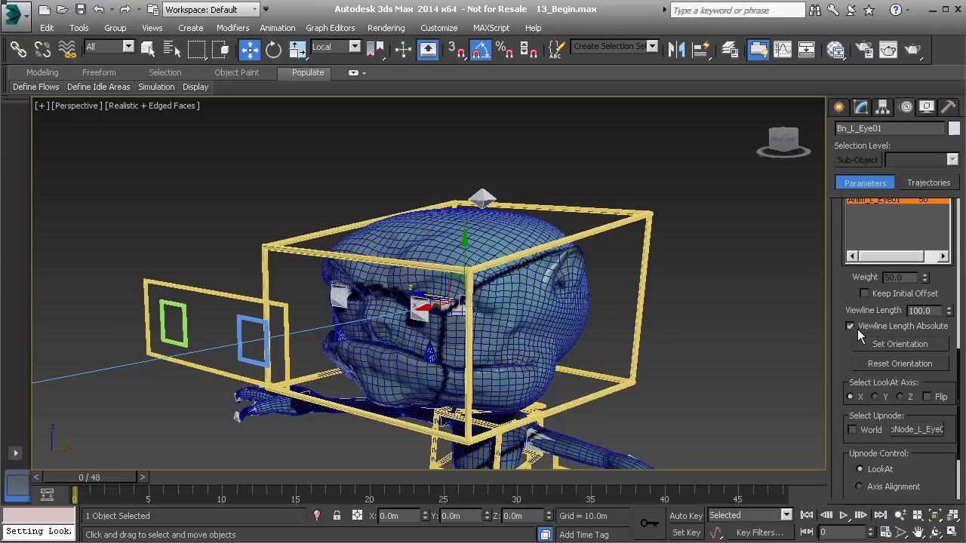
left_click(851, 327)
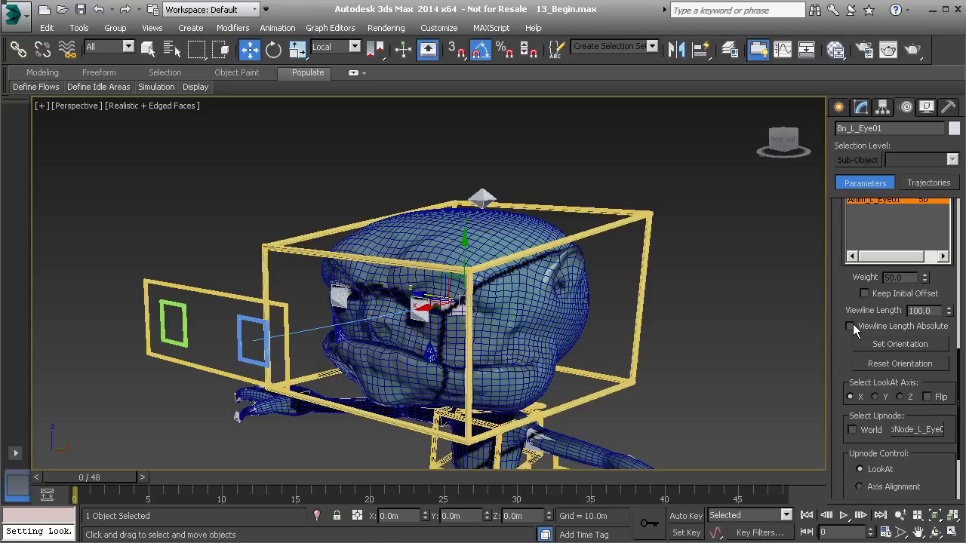
Test-move the left eye control Anim_L_Eye01 to check how the viewline and eye follow, and cancel the move.
left_click(253, 337)
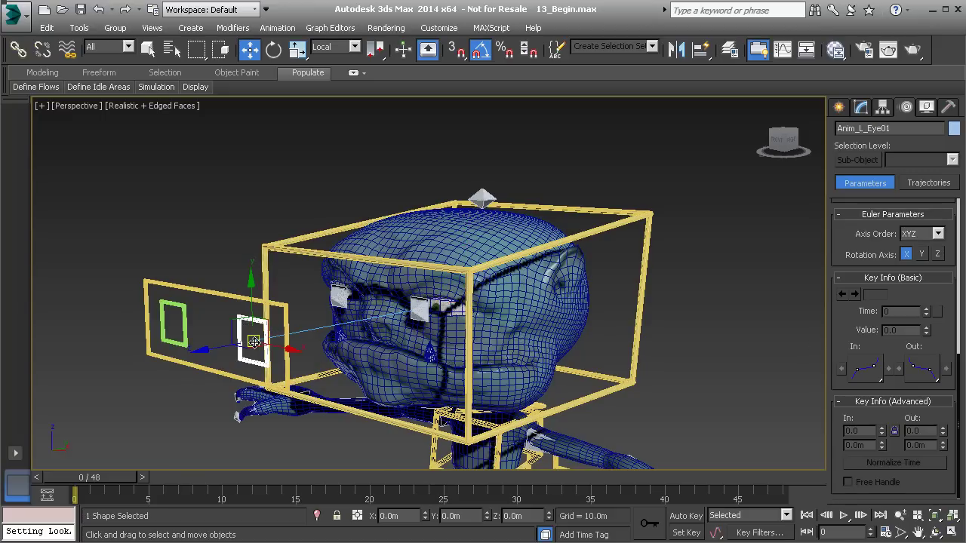
left_click_drag(254, 342, 432, 306)
right_click(432, 306)
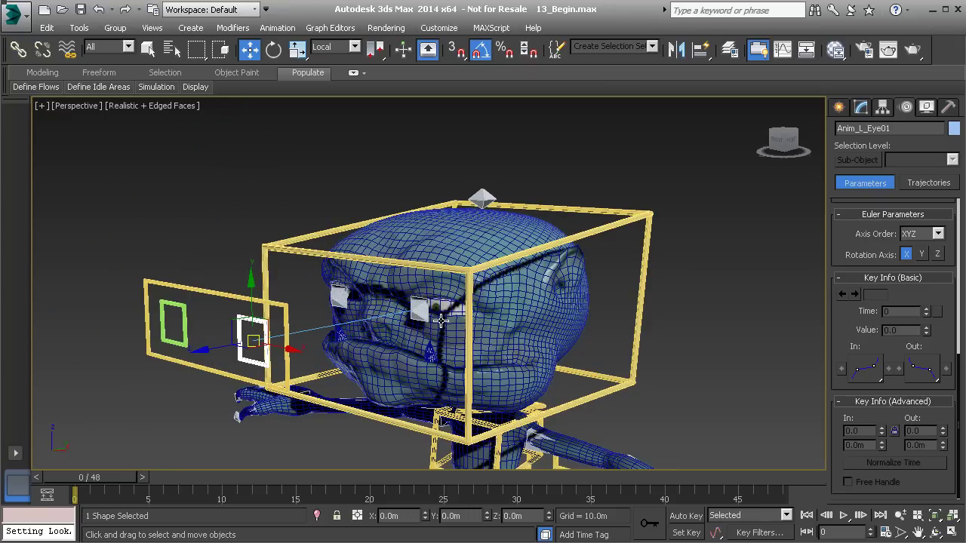
Set the Viewline Length of the left eye bone's LookAt constraint to 0.
scroll(422, 332, "up", 5)
key("F3")
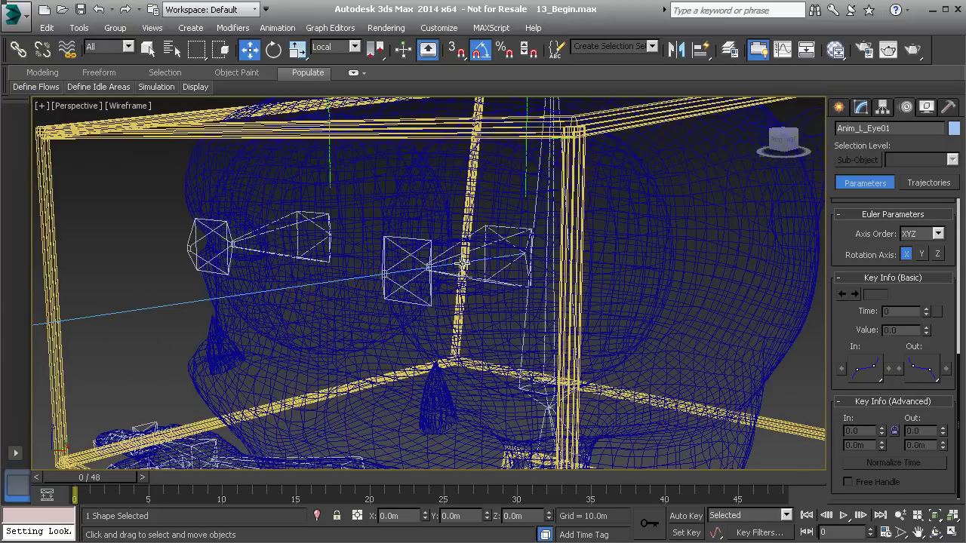
left_click(505, 239)
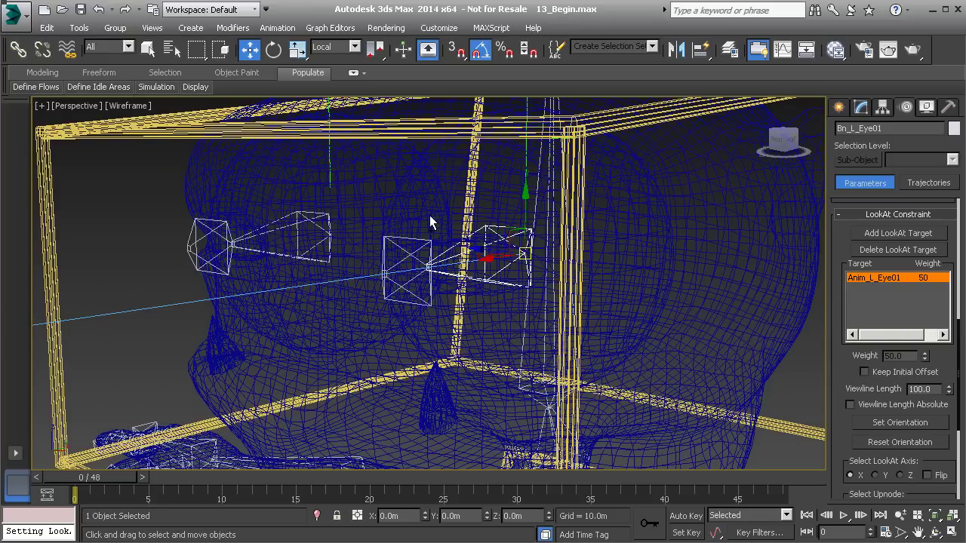
scroll(413, 326, "down", 5)
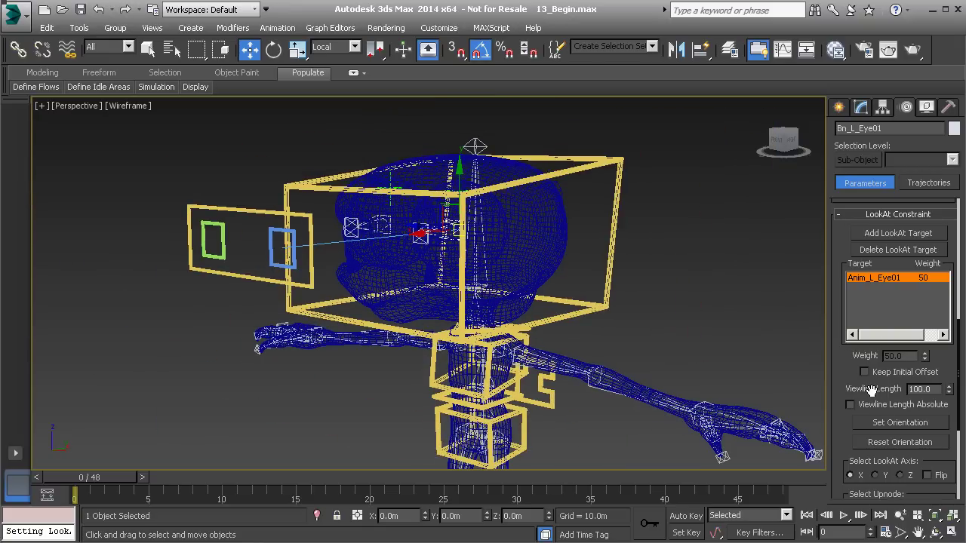
right_click(949, 392)
Add a LookAt constraint to the right eye bone Bn_R_Eye01 with the green Anim_R_Eye01 control as its target.
middle_click_drag(426, 234, 468, 264)
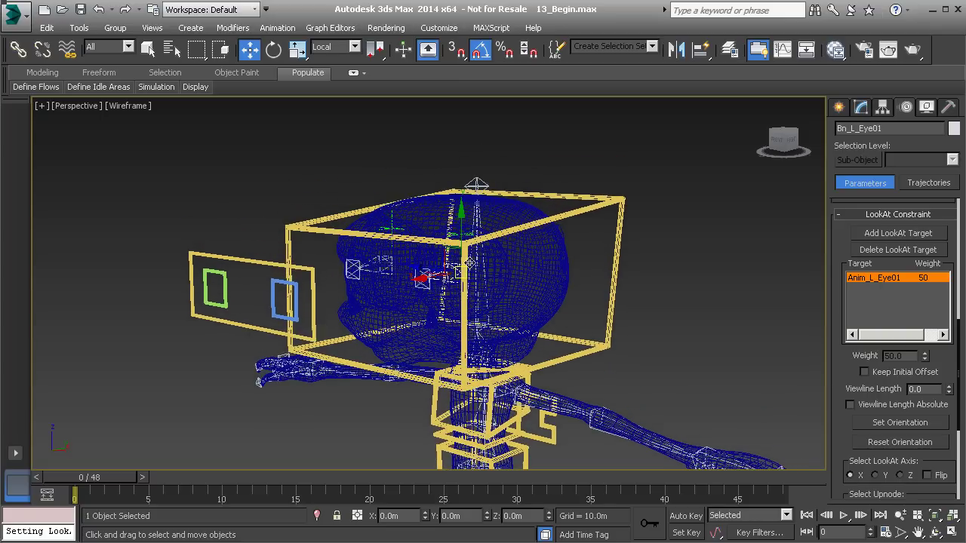
middle_click_drag(366, 285, 347, 264, "alt")
left_click(369, 257)
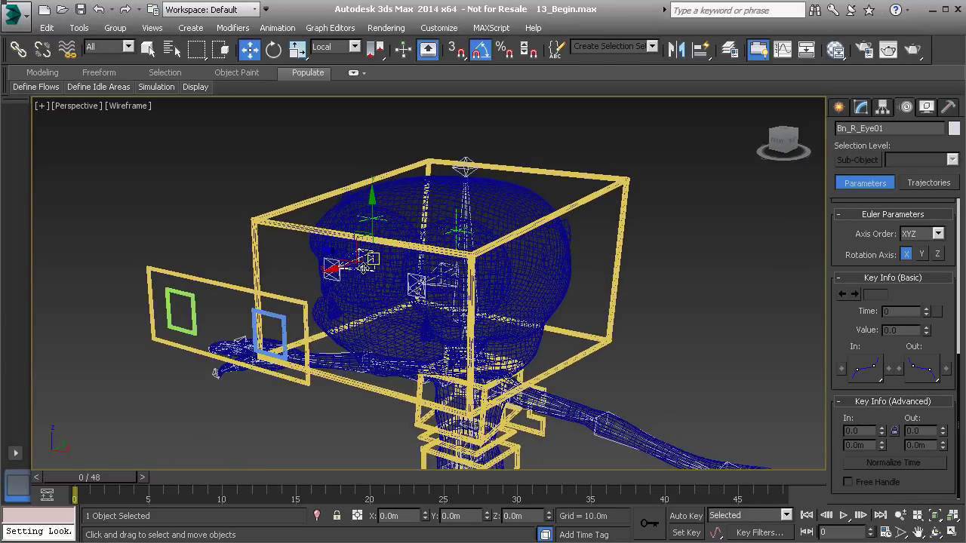
left_click(267, 29)
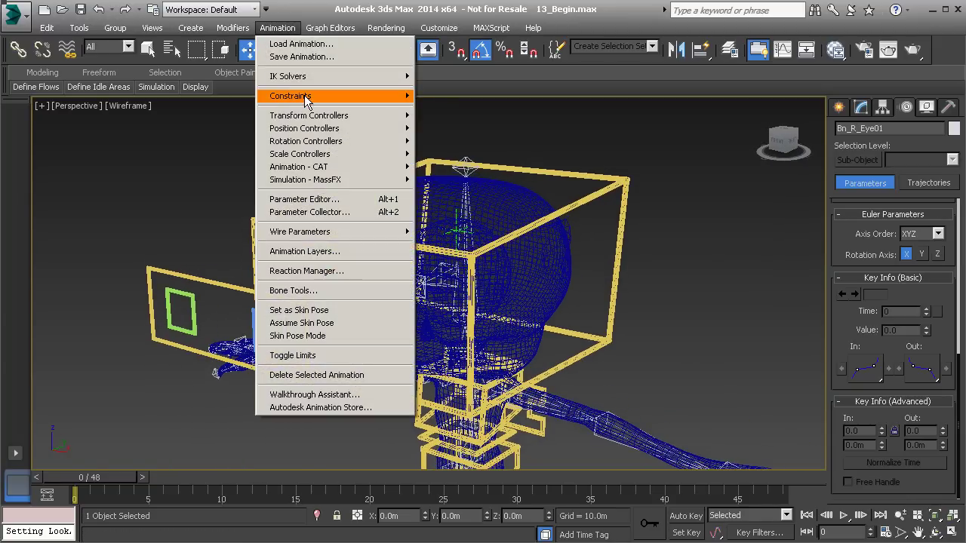
mouse_move(384, 98)
left_click(458, 180)
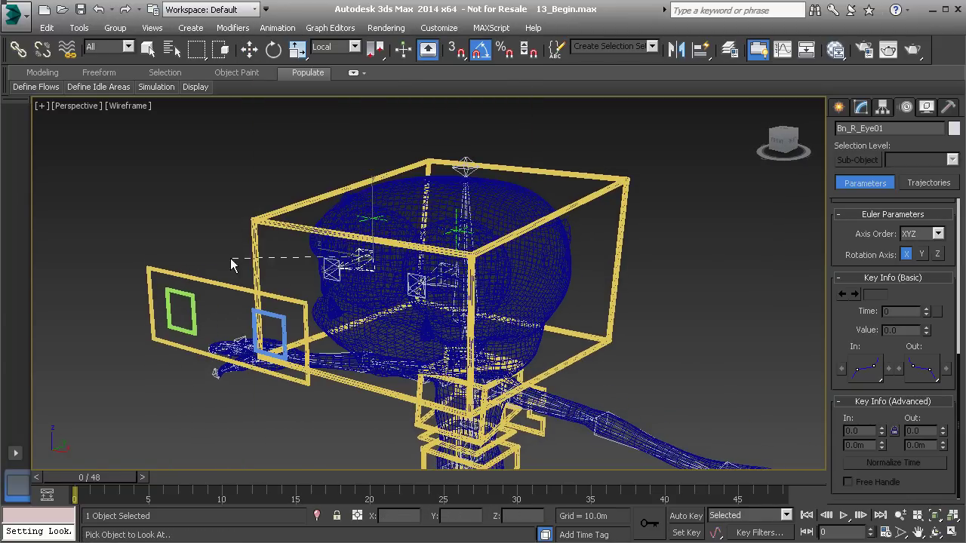
left_click(195, 302)
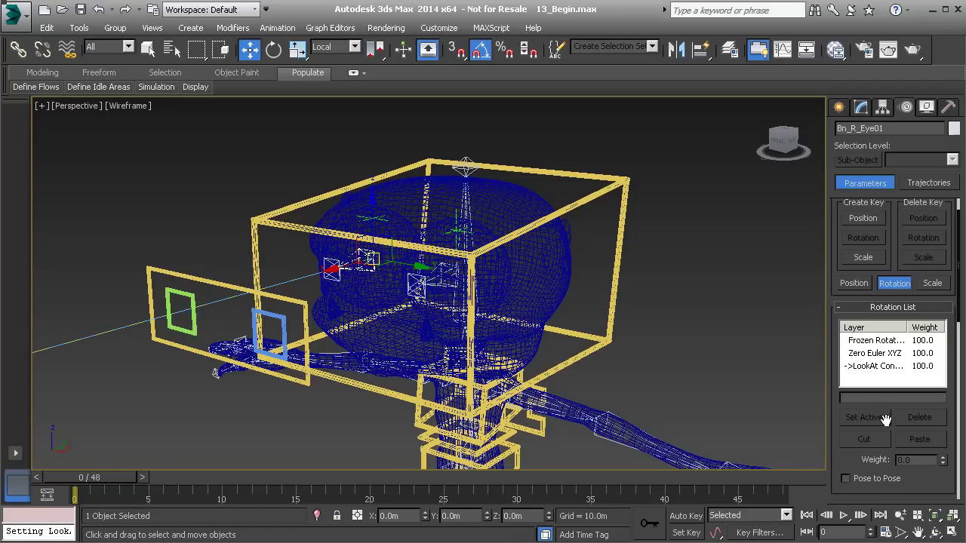
Turn off Viewline Length Absolute for the right eye bone's LookAt constraint and set its Viewline Length to 0.
left_click_drag(838, 439, 823, 178)
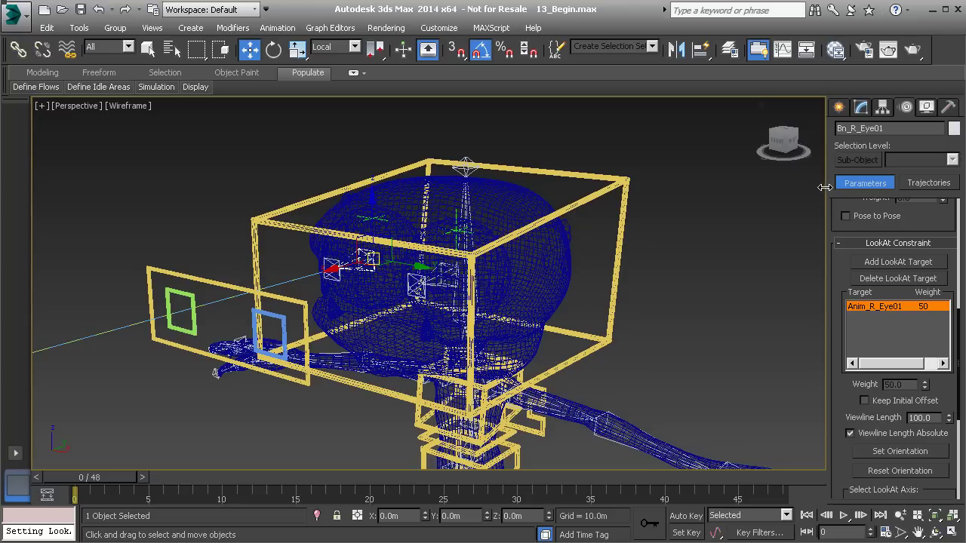
left_click(864, 435)
right_click(949, 419)
Use UpNode_R_Eye01 instead of World as the right eye bone's upnode, with source axis Y and upnode control LookAt.
left_click_drag(843, 459, 845, 228)
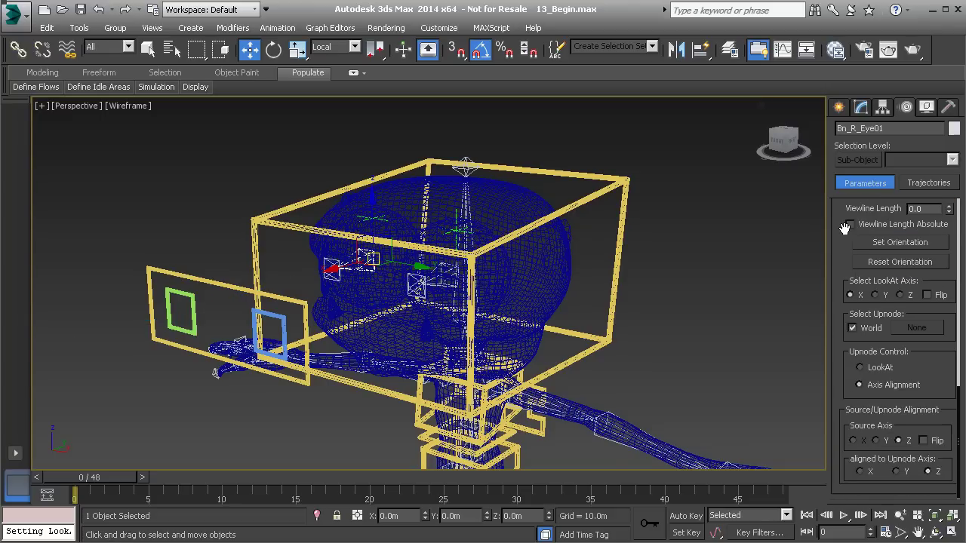
left_click(851, 328)
left_click(917, 328)
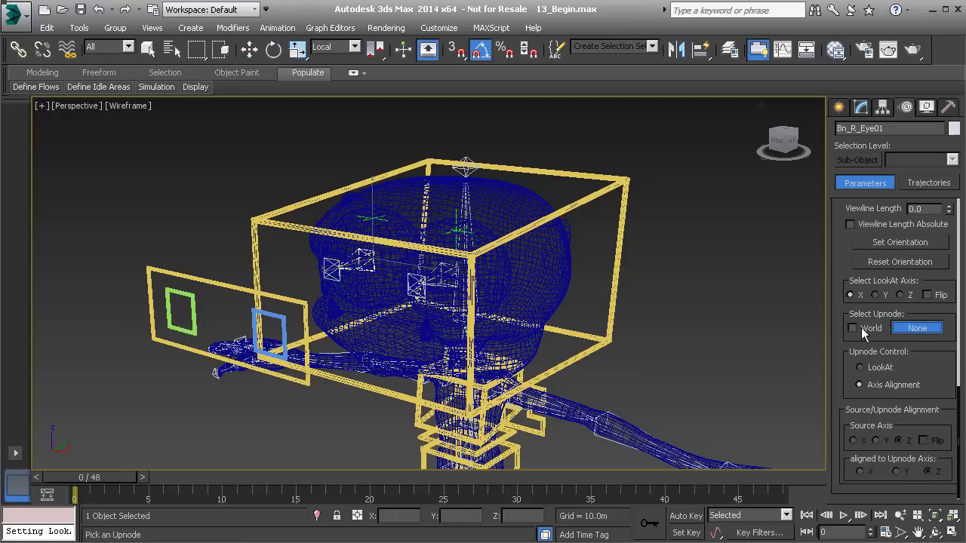
left_click(386, 220)
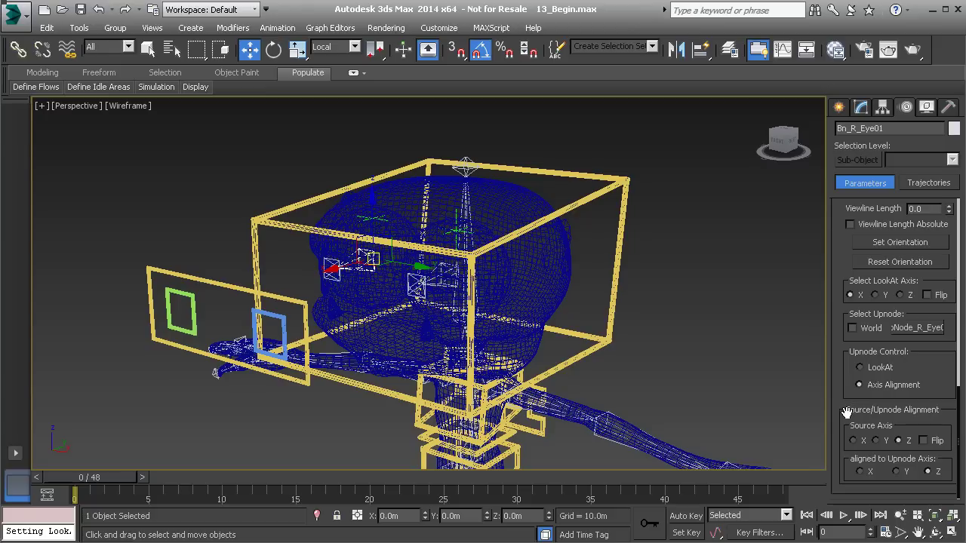
left_click(875, 441)
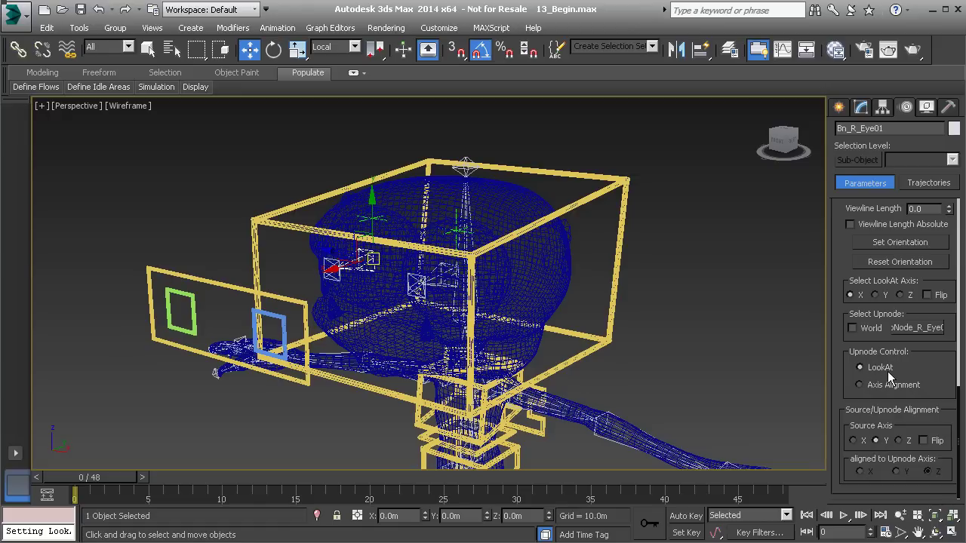
Show the model shaded and test-move the main eyes control Anim_Eyes01 to check that both eyes follow it.
middle_click_drag(399, 255, 540, 277)
key("F3")
scroll(434, 283, "up", 4)
left_click(631, 265)
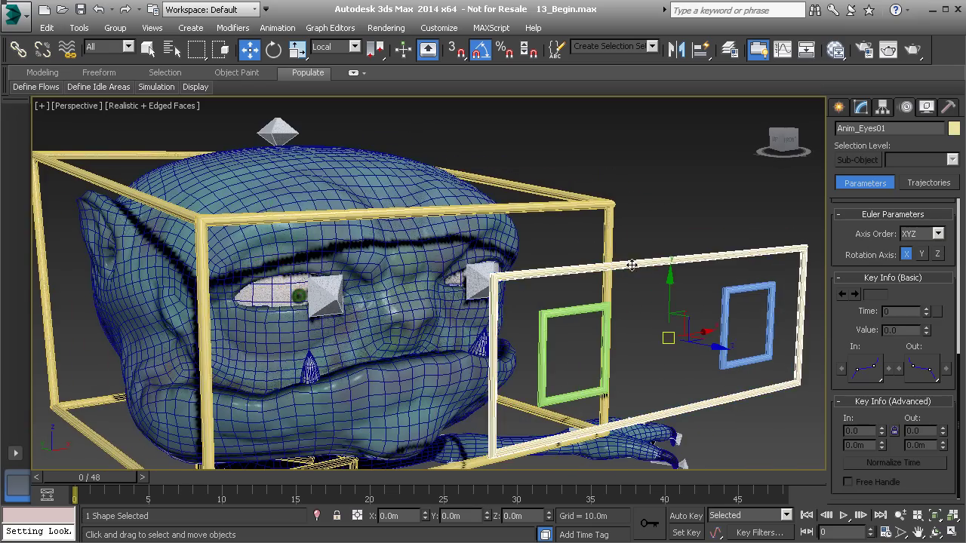
scroll(632, 268, "down", 3)
middle_click_drag(638, 325, 671, 292, "alt")
mouse_move(671, 292)
left_mouse_down()
mouse_move(526, 185)
mouse_move(498, 362)
mouse_move(717, 442)
mouse_move(468, 343)
mouse_move(681, 252)
mouse_move(671, 289)
left_mouse_up()
Test-move the individual right and left eye controls in turn to check each eye's tracking, cancelling the moves.
left_click(607, 310)
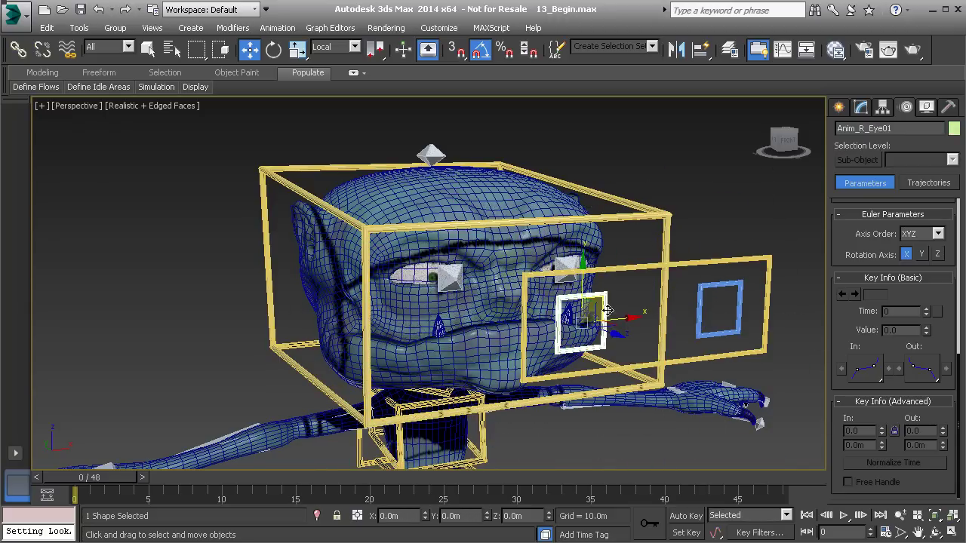
left_click_drag(600, 304, 560, 335)
left_click_drag(421, 215, 587, 265)
left_click(741, 298)
left_click_drag(741, 298, 777, 236)
right_click(777, 235)
Test-rotate the main eyes control Anim_Eyes01 to check how the eyes respond, and cancel the rotation.
left_click(679, 265)
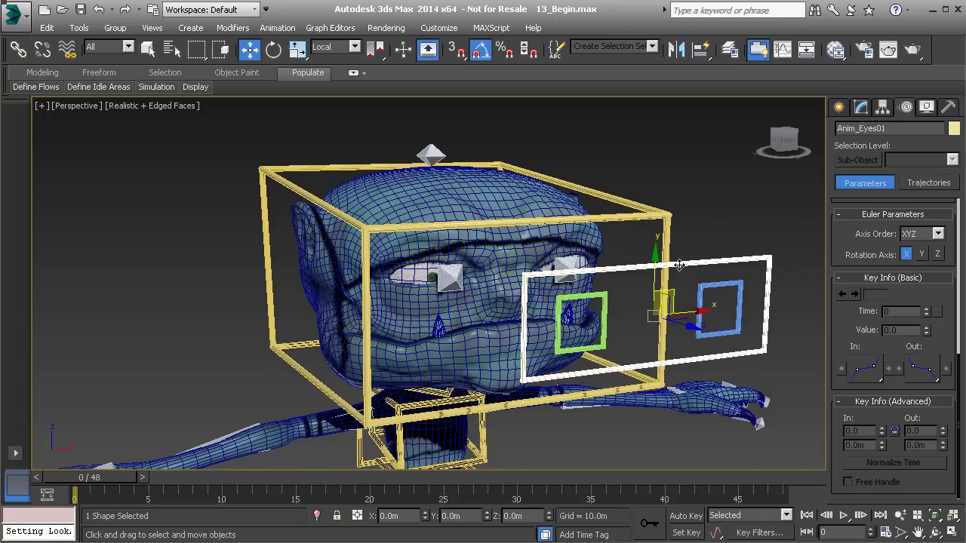
key("e")
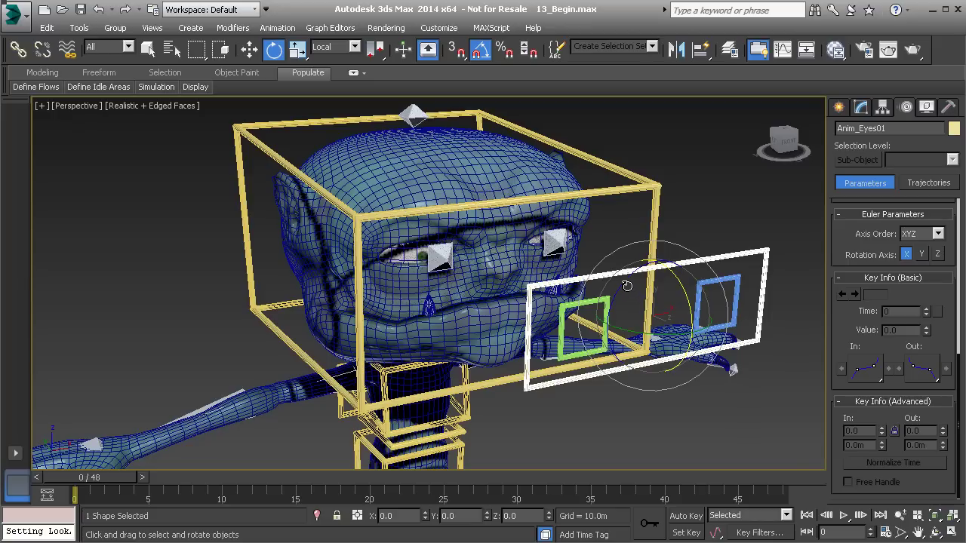
left_click_drag(626, 285, 500, 305)
right_click(499, 305)
Display the model in wireframe and place the helpers UpNode_L_Eye01 and UpNode_R_Eye01 together on a new layer.
middle_click_drag(534, 265, 494, 304, "alt")
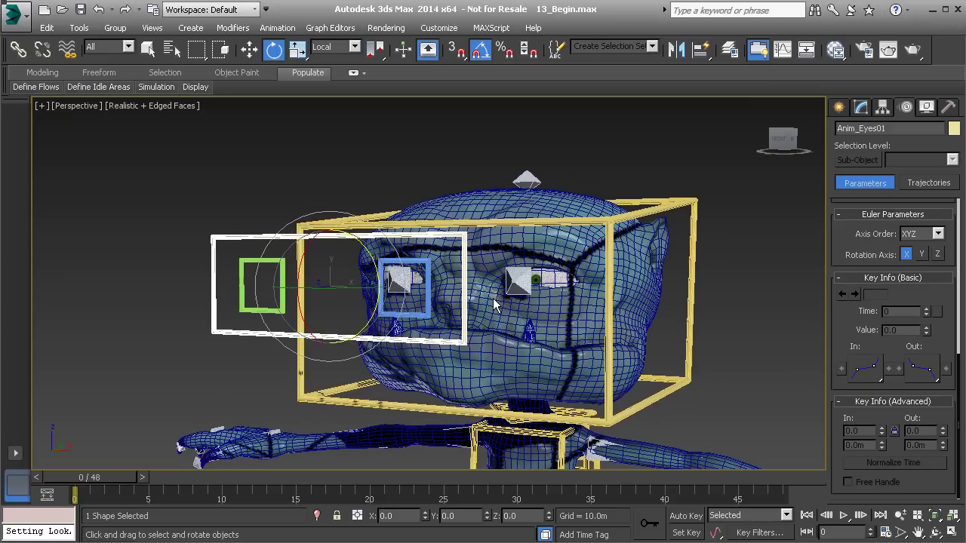
key("F3")
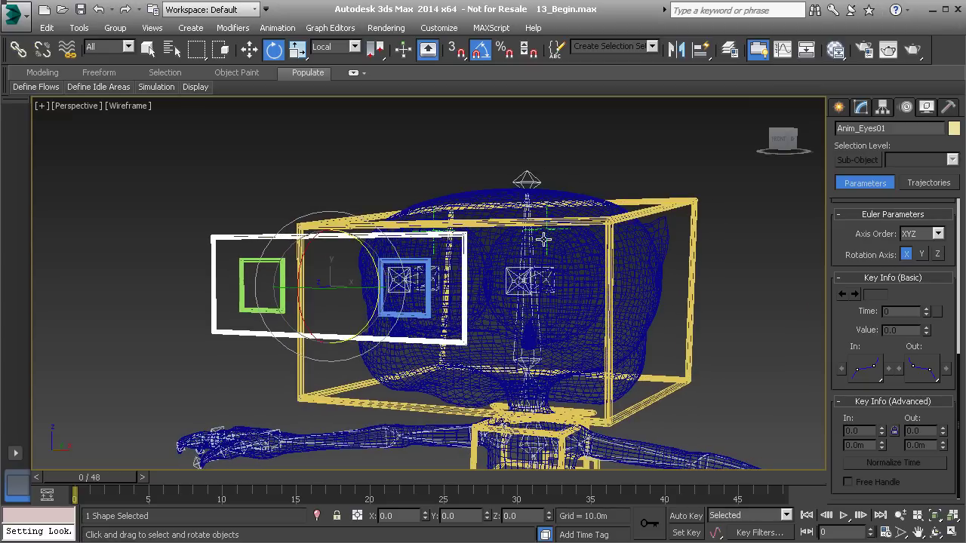
left_click(548, 240)
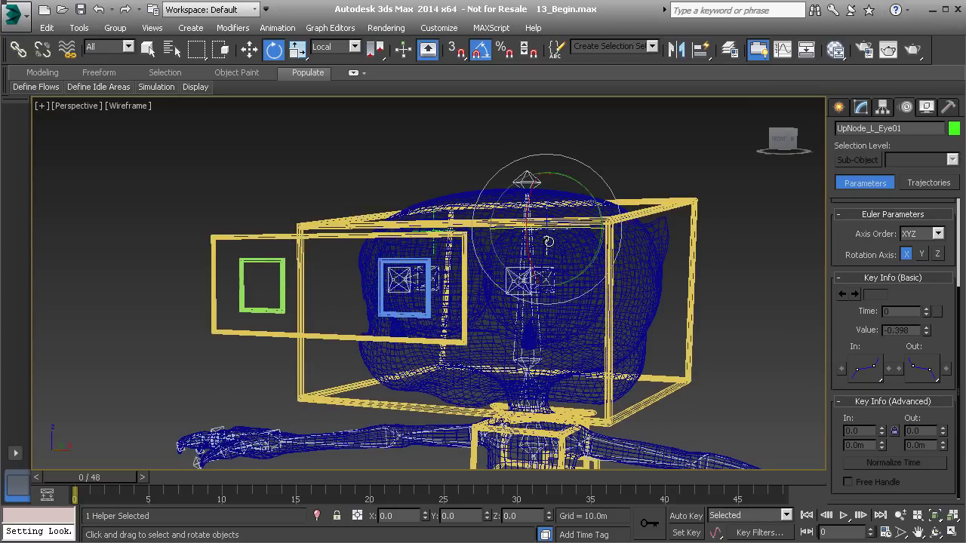
left_click(436, 246, "ctrl")
left_click(80, 28)
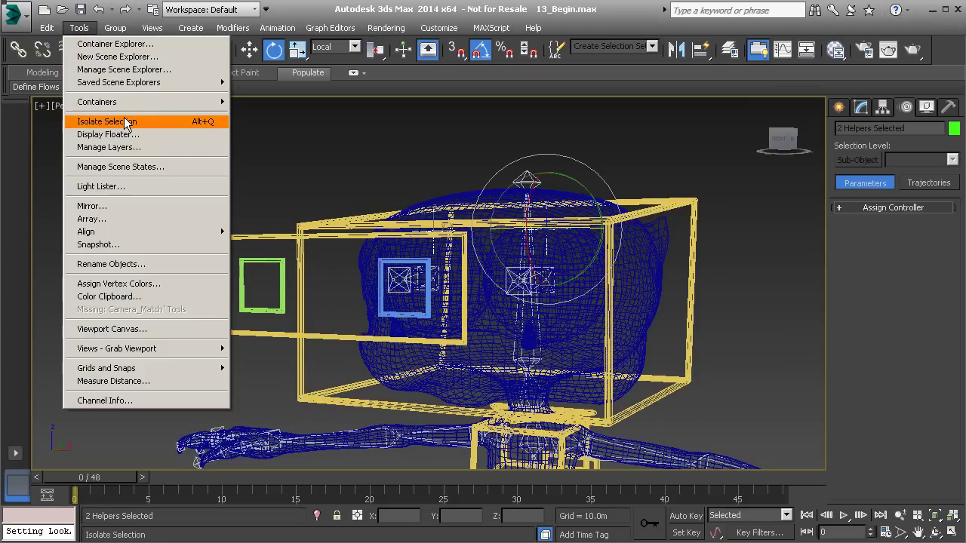
left_click(153, 145)
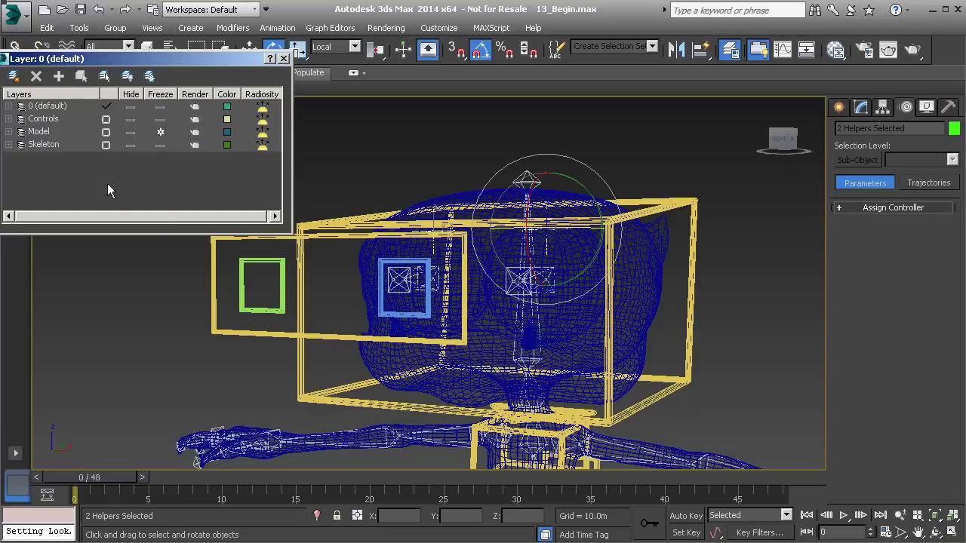
left_click(14, 75)
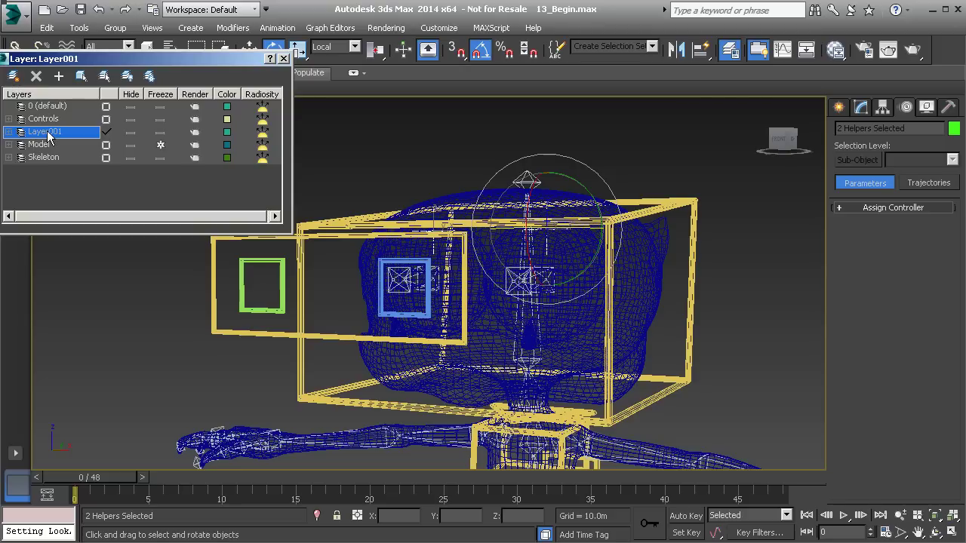
Rename the new upnode layer as Hidden.
left_click(48, 131)
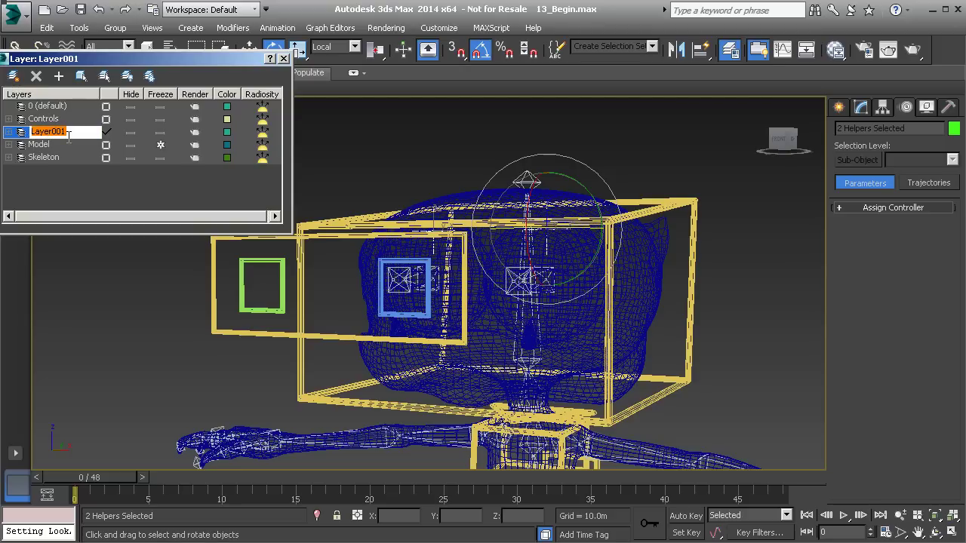
type("Hidd")
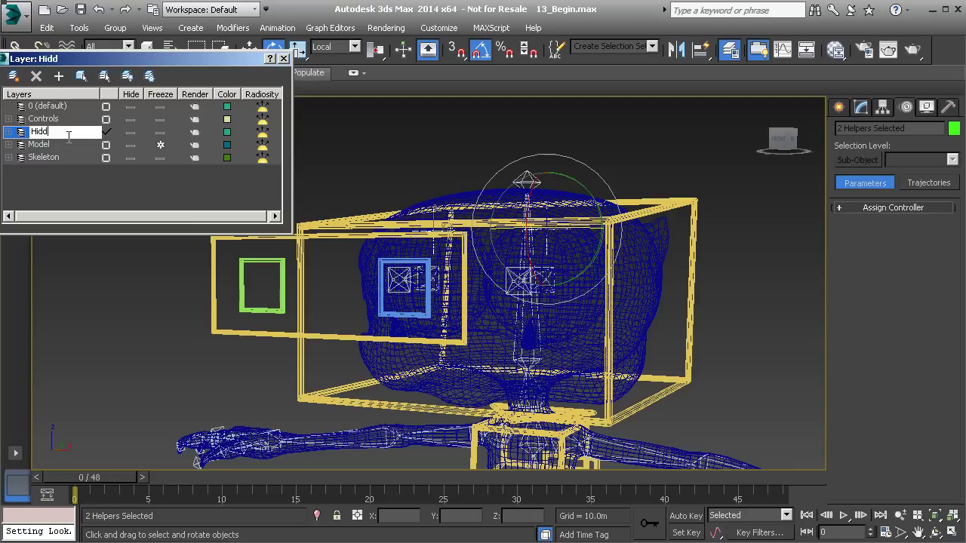
type("en")
left_click(68, 196)
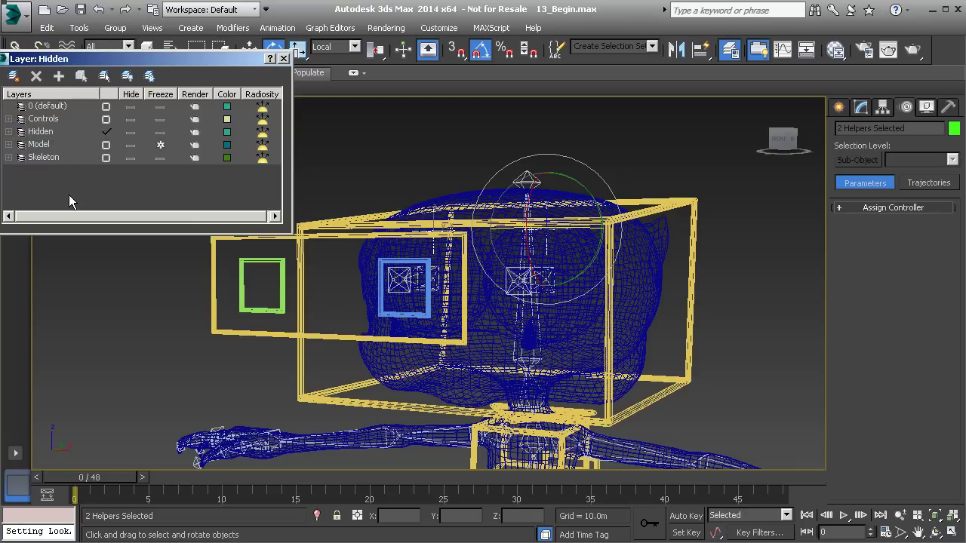
Make 0 (default) the current layer and hide the Hidden layer with the eye upnodes.
left_click(106, 108)
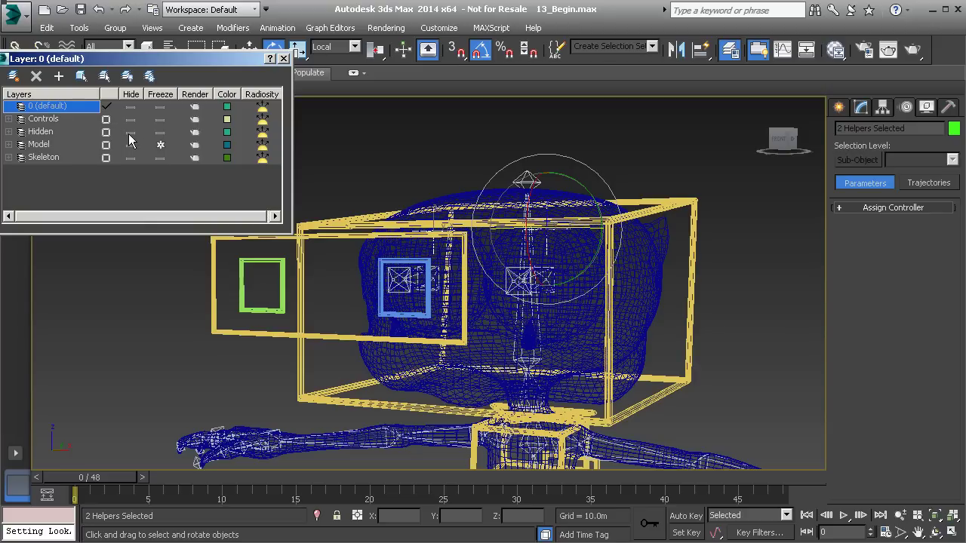
left_click(130, 134)
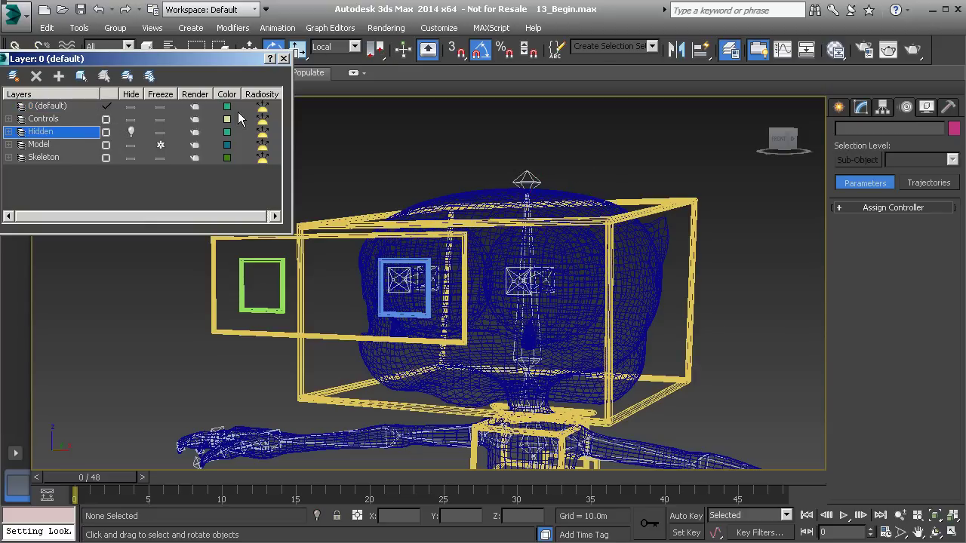